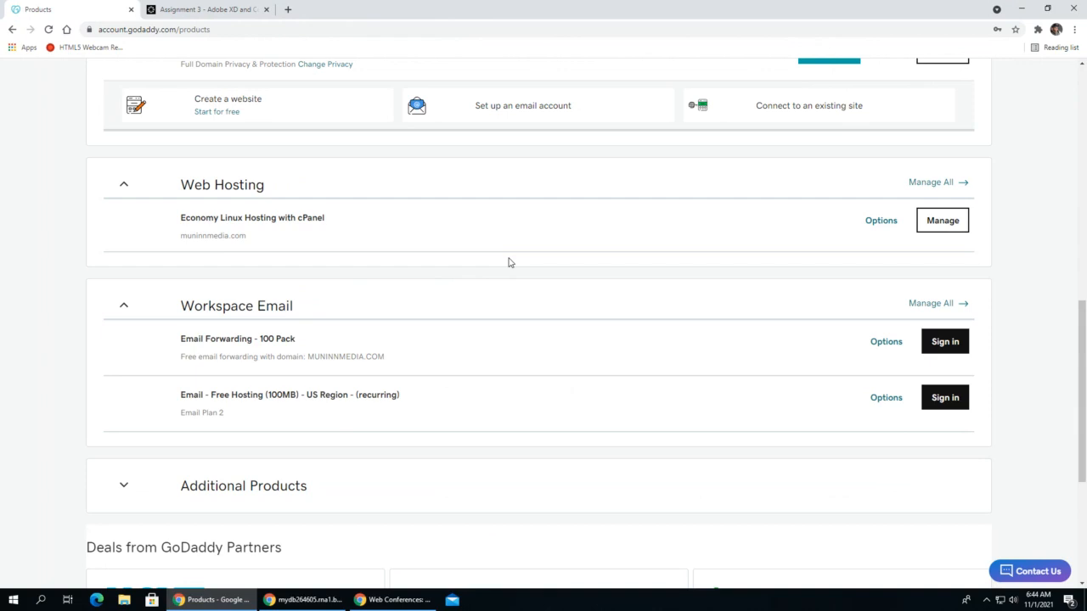
- Open wordpress.com in a new browser tab
{"action": "left_click", "coordinate": [290, 9]}
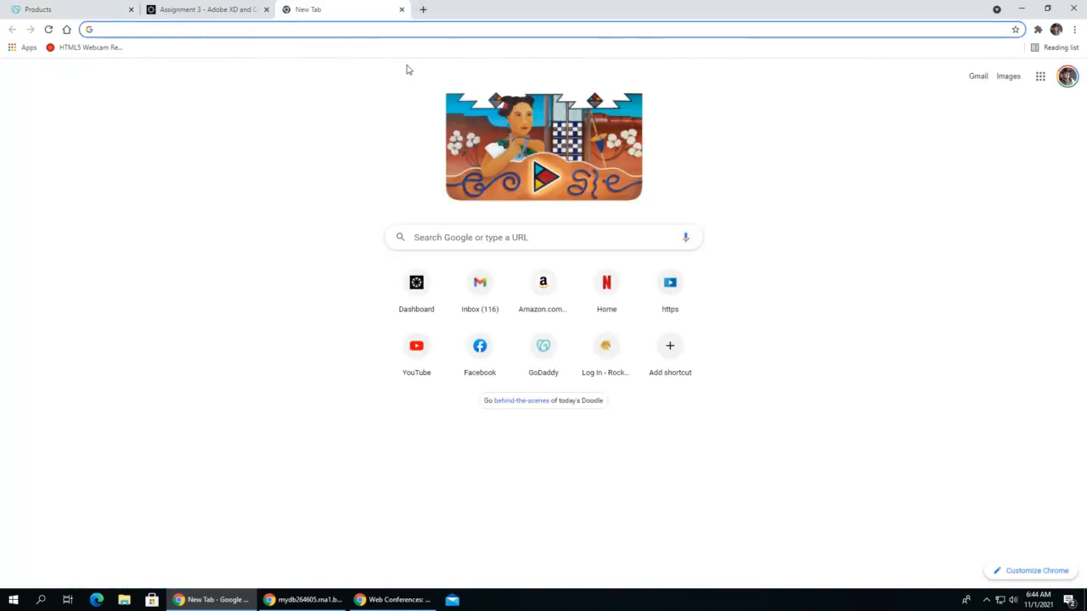
{"action": "type", "text": "wordp"}
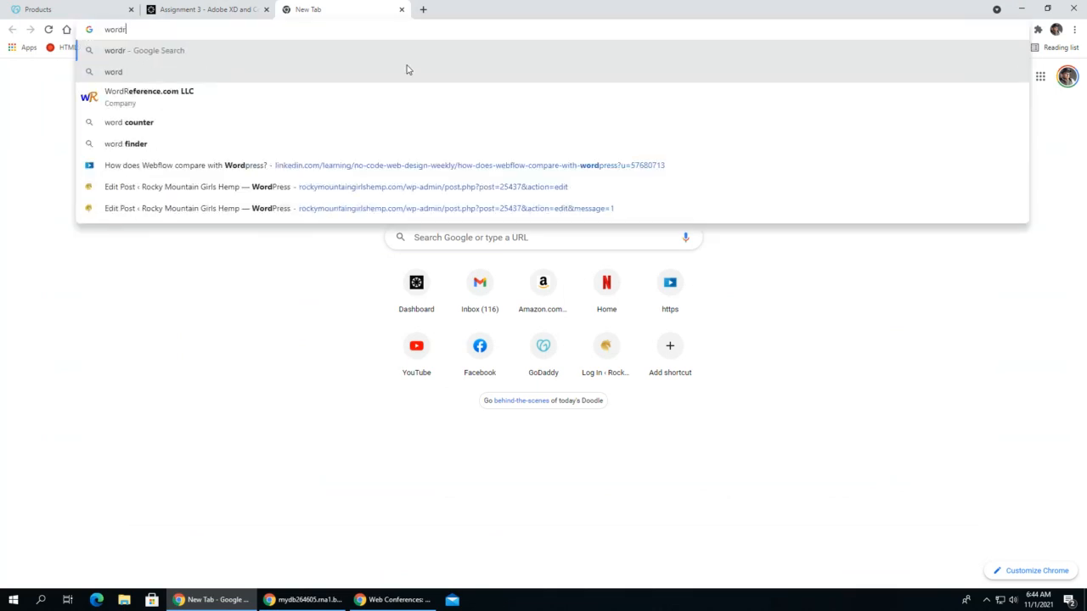
{"action": "type", "text": "ress.com"}
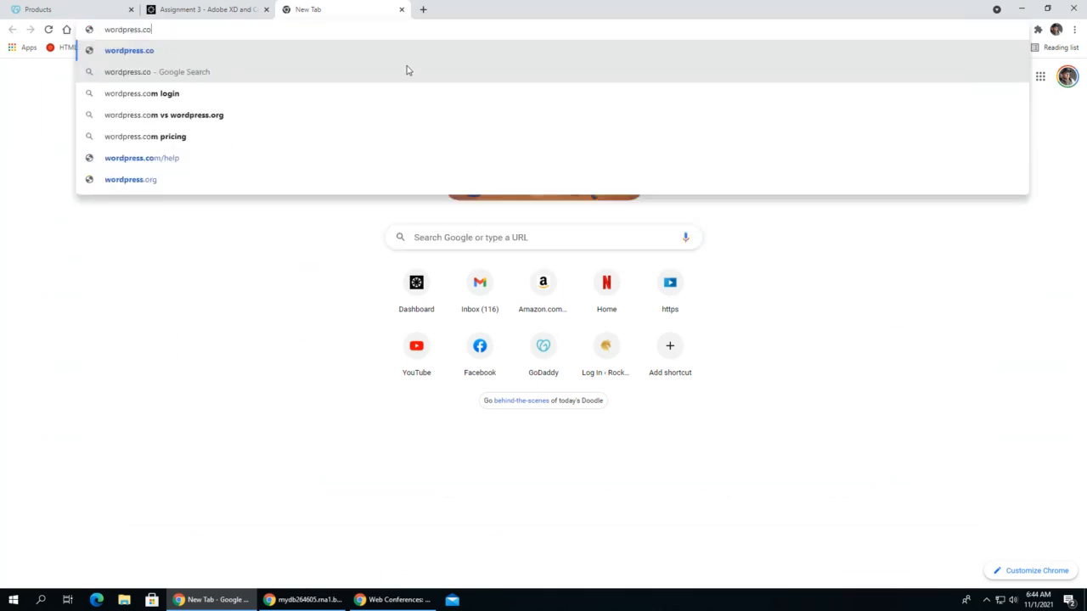
{"action": "key", "text": "Return"}
- Open wordpress.org in another new browser tab
{"action": "left_click", "coordinate": [423, 9]}
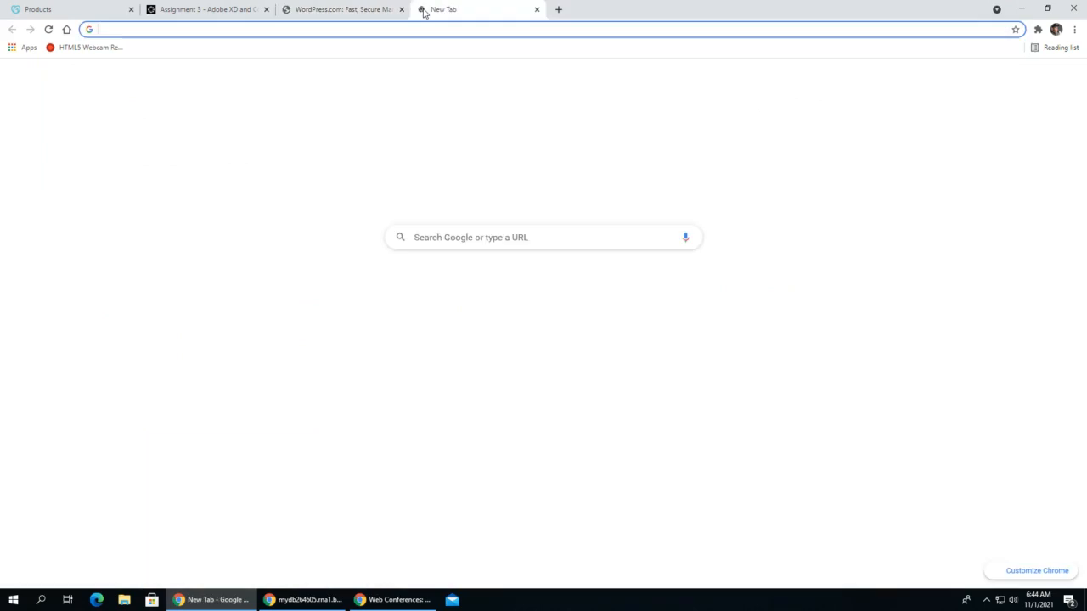
{"action": "type", "text": "wordpress.o"}
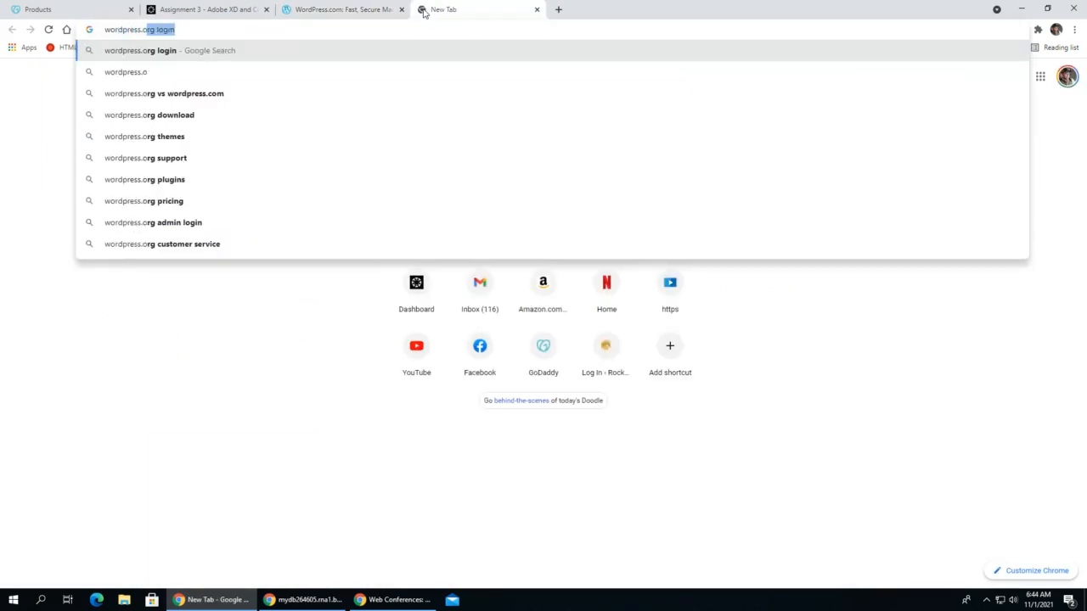
{"action": "key", "text": "BackSpace"}
{"action": "type", "text": "rg"}
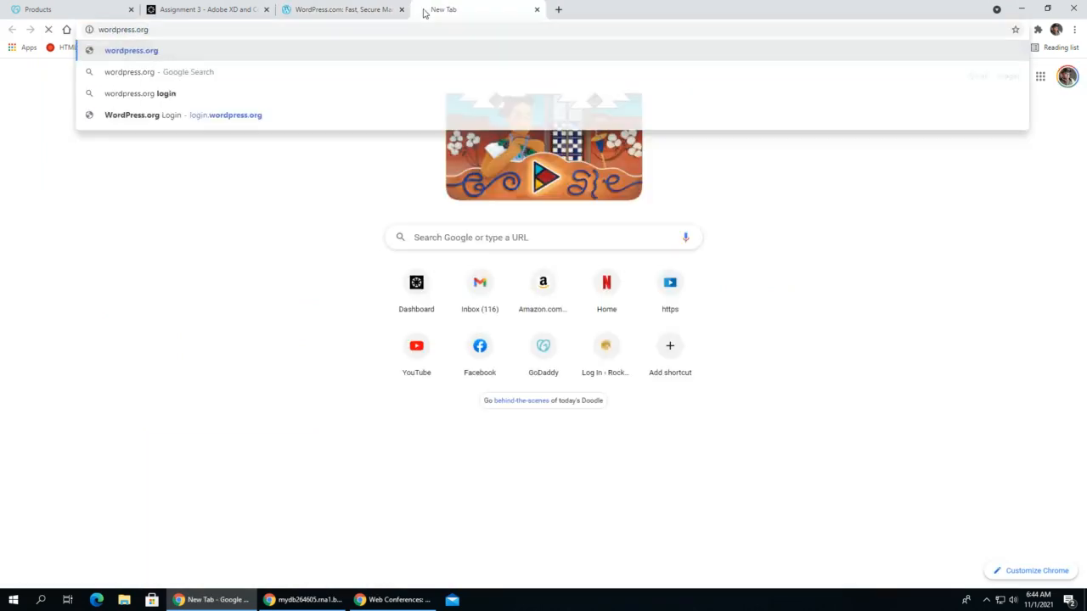
{"action": "key", "text": "Return"}
- Compare the WordPress.com and WordPress.org home pages with the web hosting plan listed on the GoDaddy products page
{"action": "left_click", "coordinate": [352, 9]}
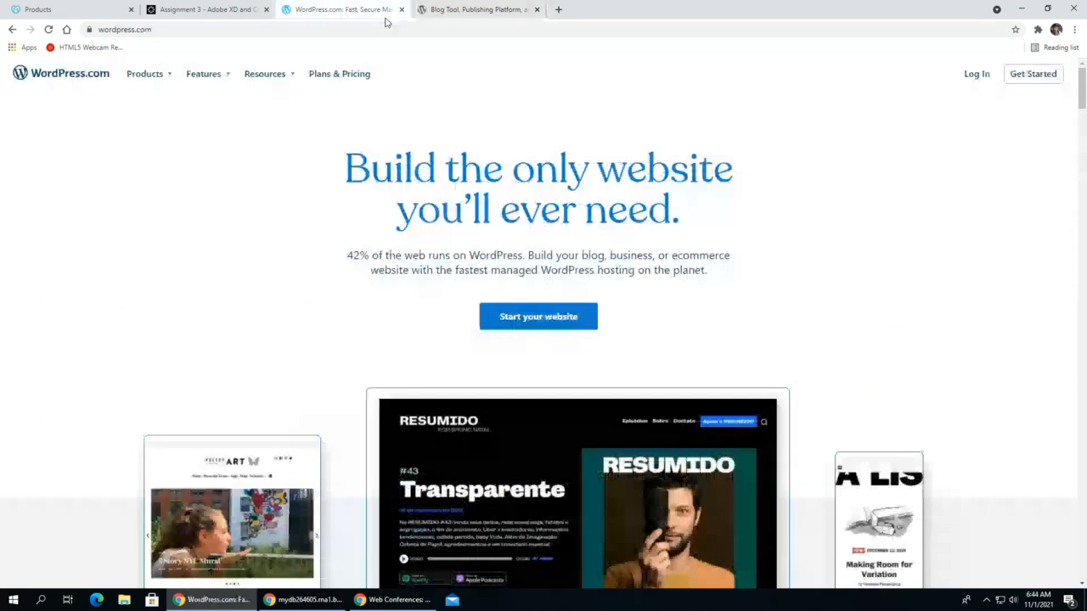
{"action": "left_click", "coordinate": [480, 11]}
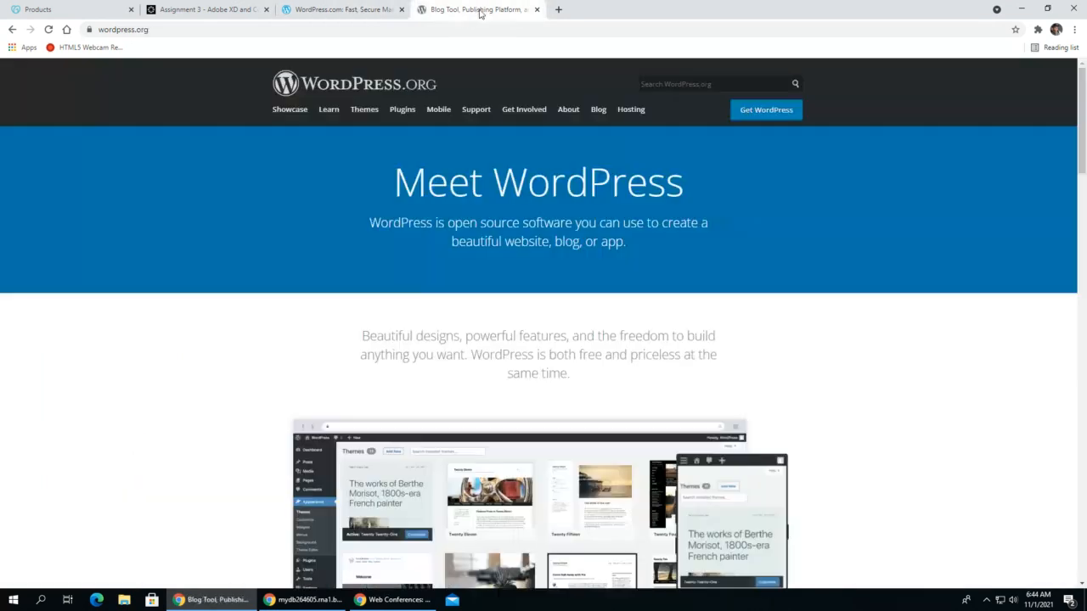
{"action": "left_click", "coordinate": [346, 9]}
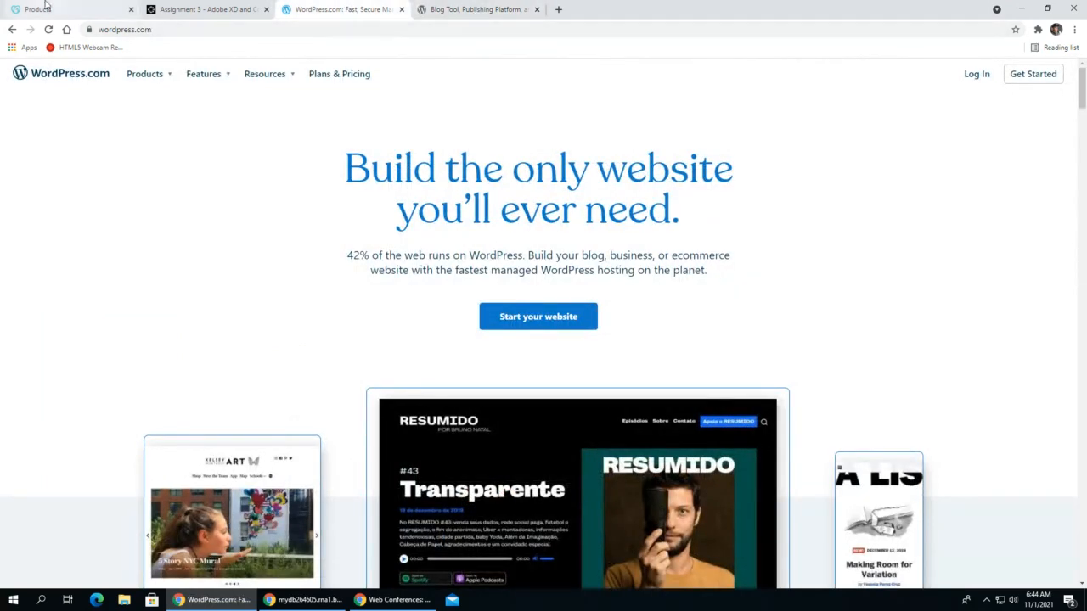
{"action": "left_click", "coordinate": [63, 10]}
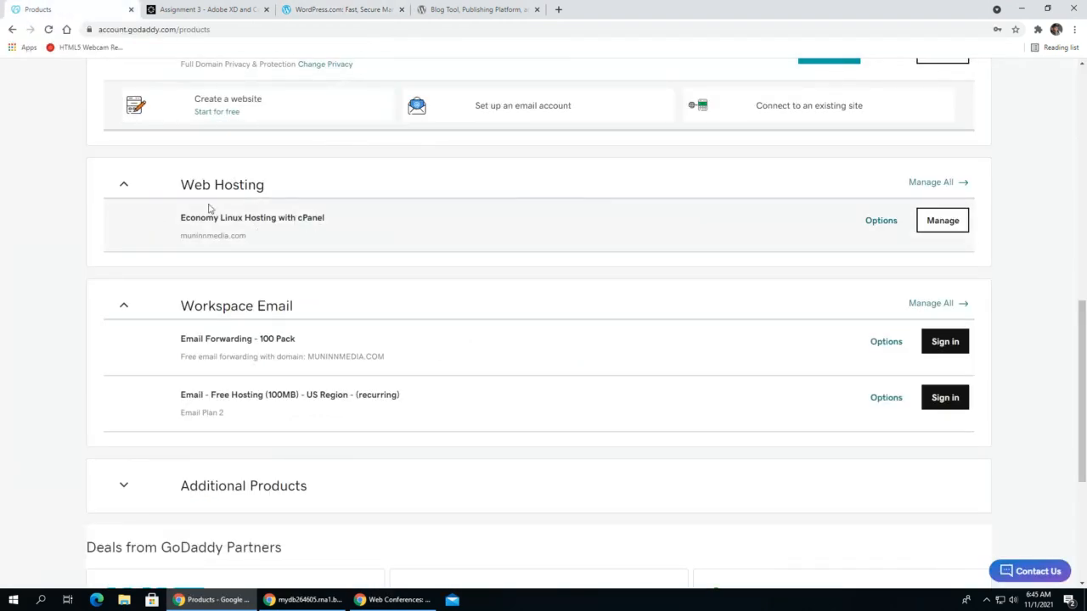
{"action": "left_click", "coordinate": [363, 8]}
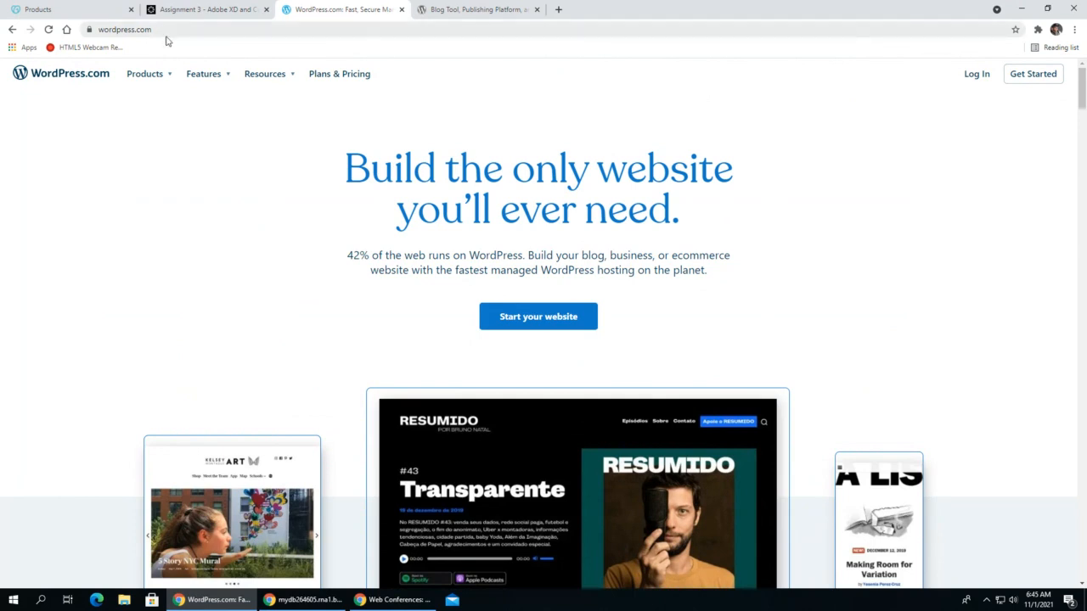
- Close the WordPress.com page and highlight the web address of the WordPress.org page
{"action": "left_click", "coordinate": [401, 9]}
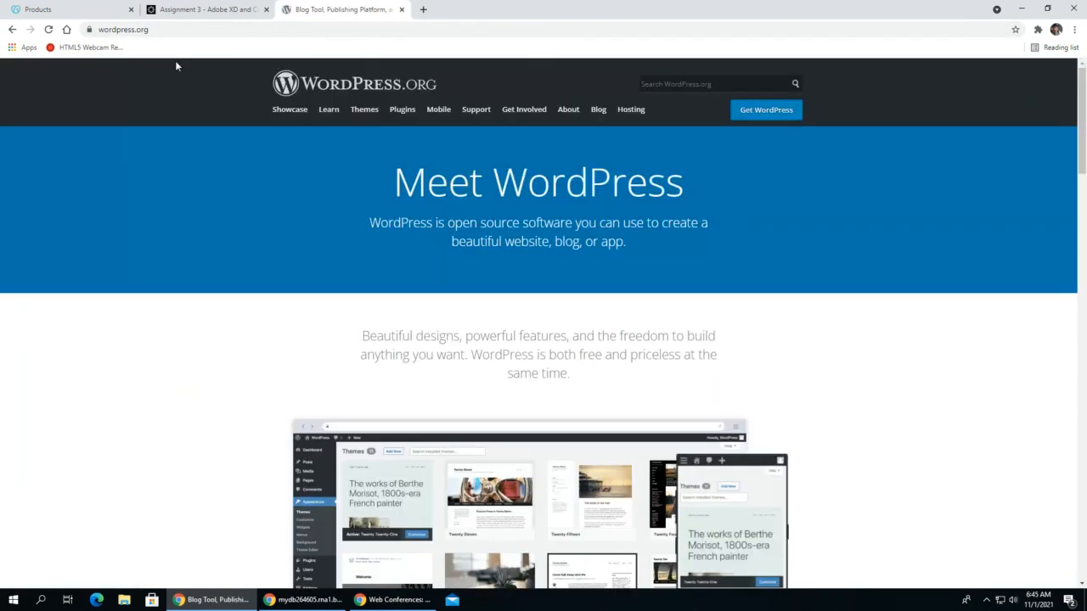
{"action": "left_click", "coordinate": [119, 29]}
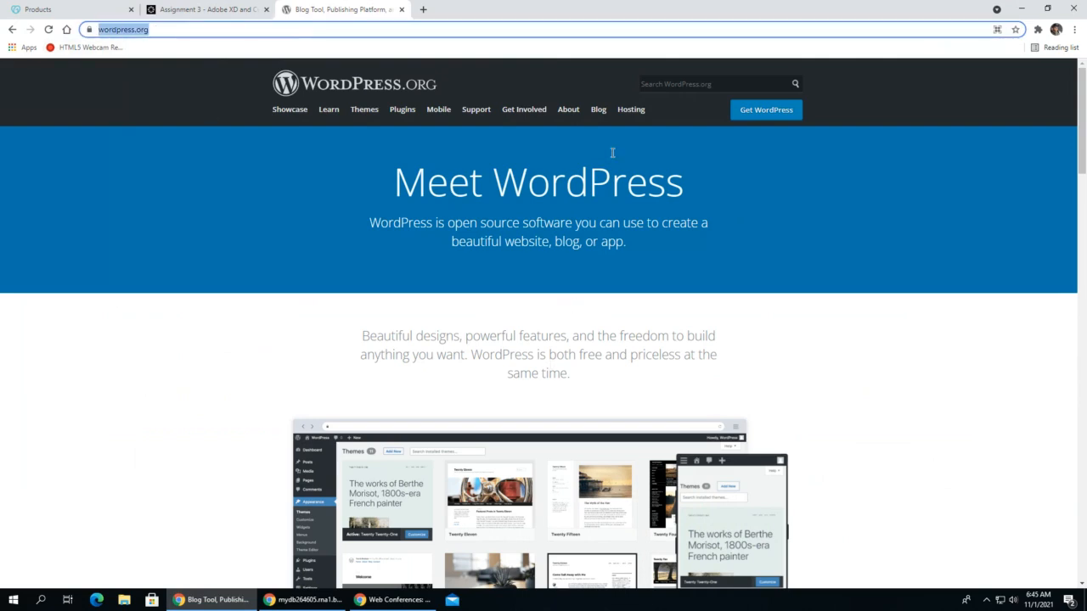
{"action": "left_click", "coordinate": [115, 266]}
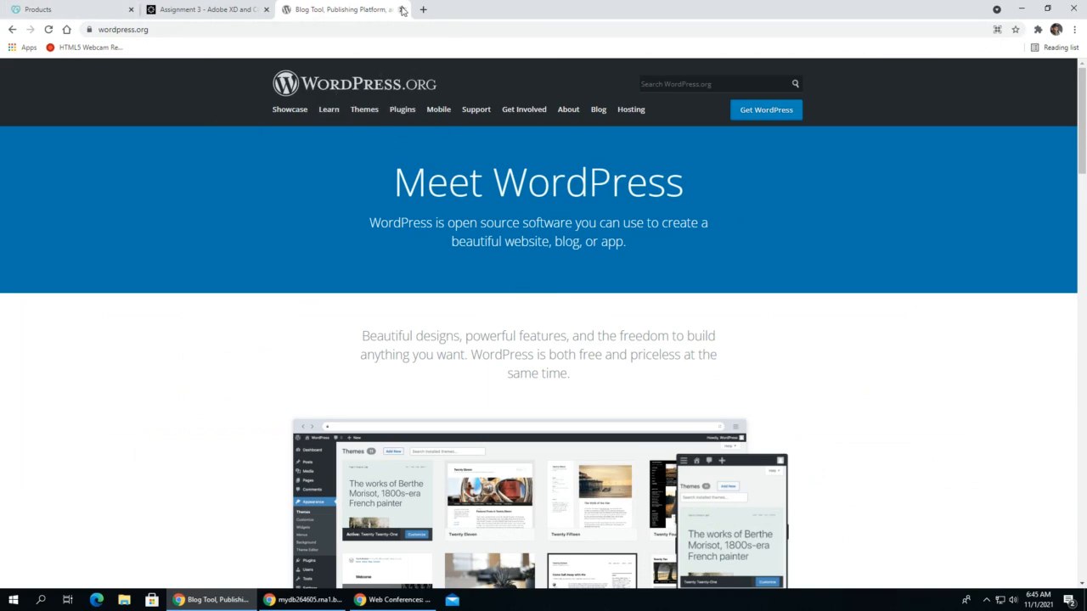
- Manage the Economy Linux Hosting with cPanel plan from the GoDaddy products page, dismiss the survey and open its cPanel Admin
{"action": "left_click", "coordinate": [68, 10]}
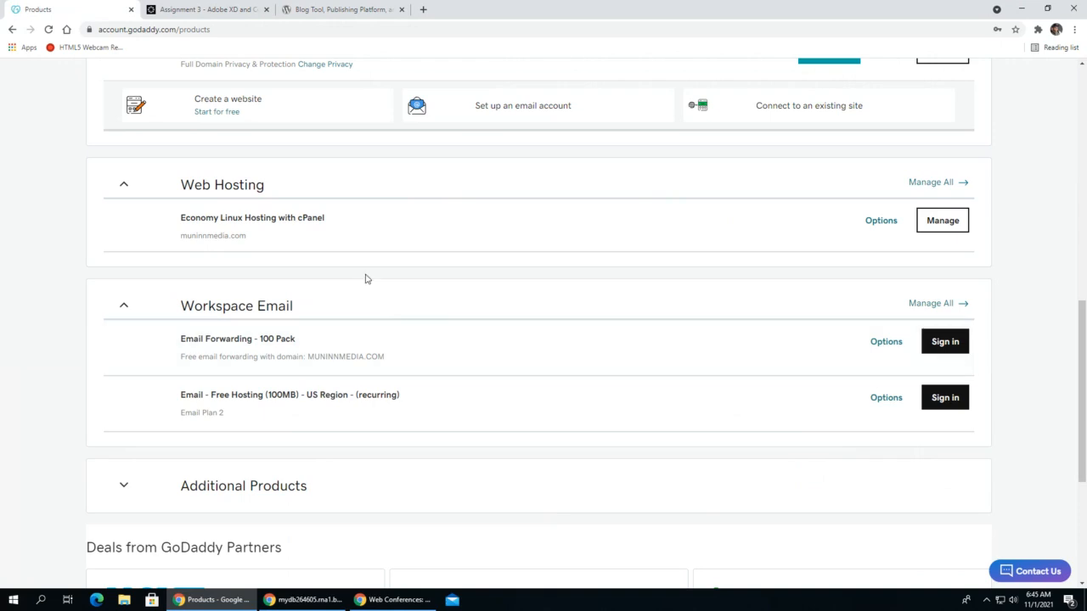
{"action": "scroll", "coordinate": [366, 279], "scroll_direction": "up", "scroll_amount": 4}
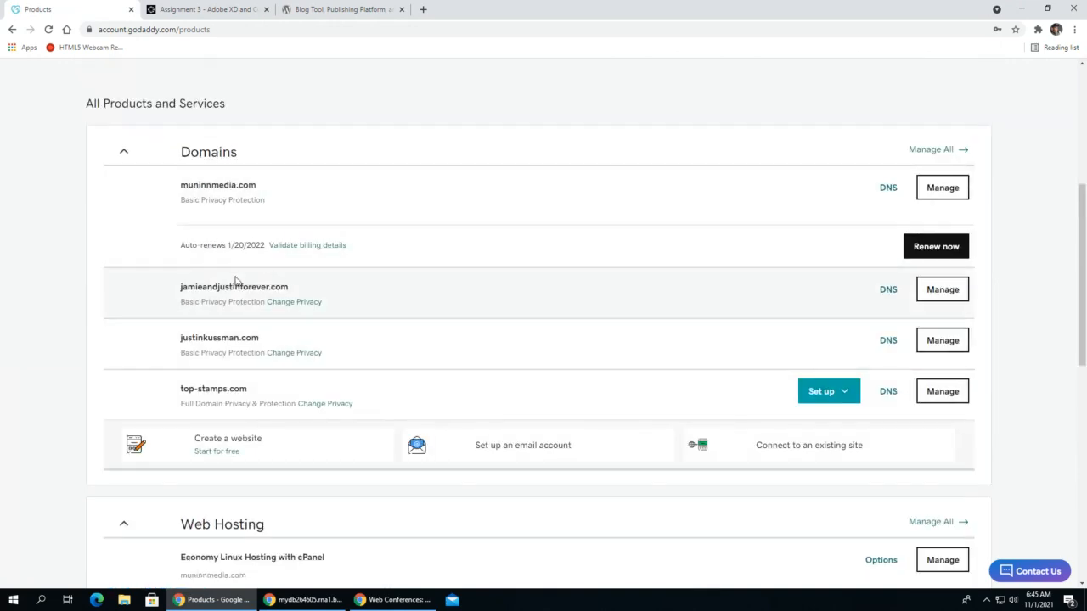
{"action": "scroll", "coordinate": [262, 393], "scroll_direction": "down", "scroll_amount": 3}
{"action": "scroll", "coordinate": [265, 391], "scroll_direction": "down", "scroll_amount": 1}
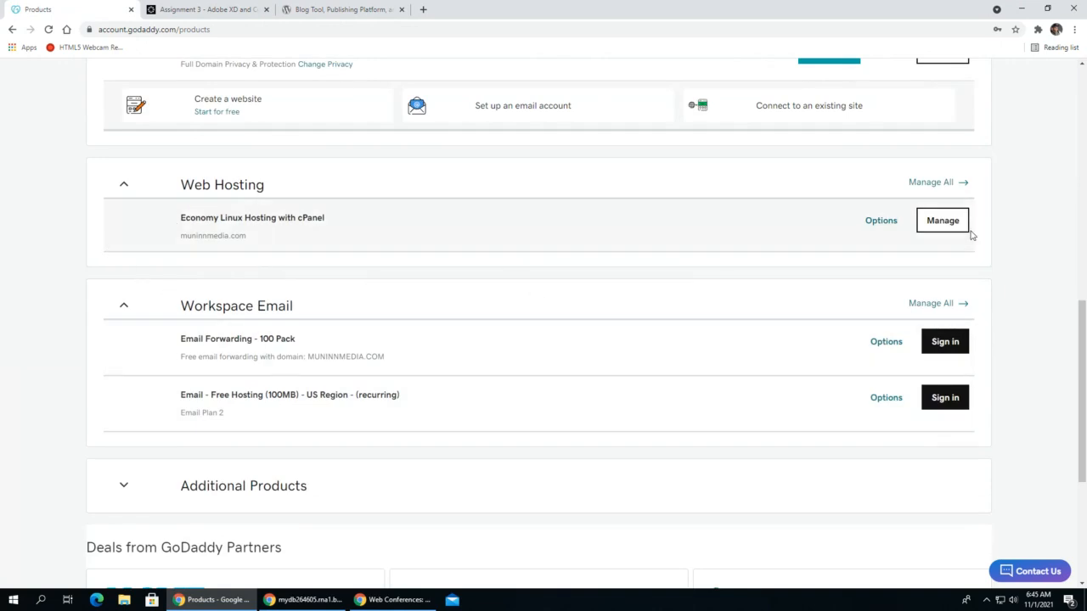
{"action": "left_click", "coordinate": [939, 220]}
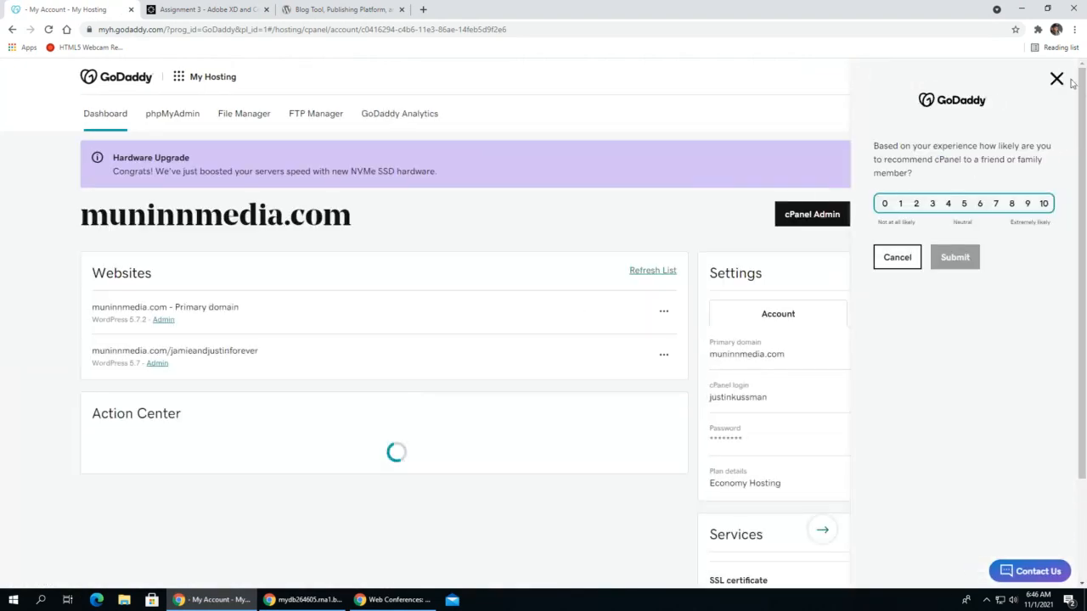
{"action": "left_click", "coordinate": [1057, 79]}
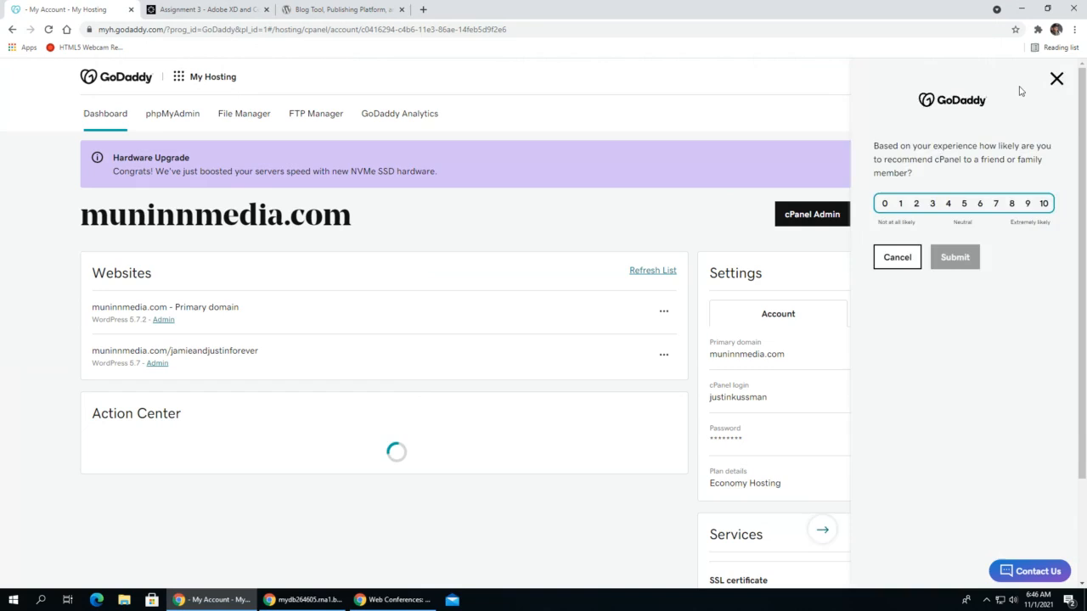
{"action": "left_click", "coordinate": [804, 216]}
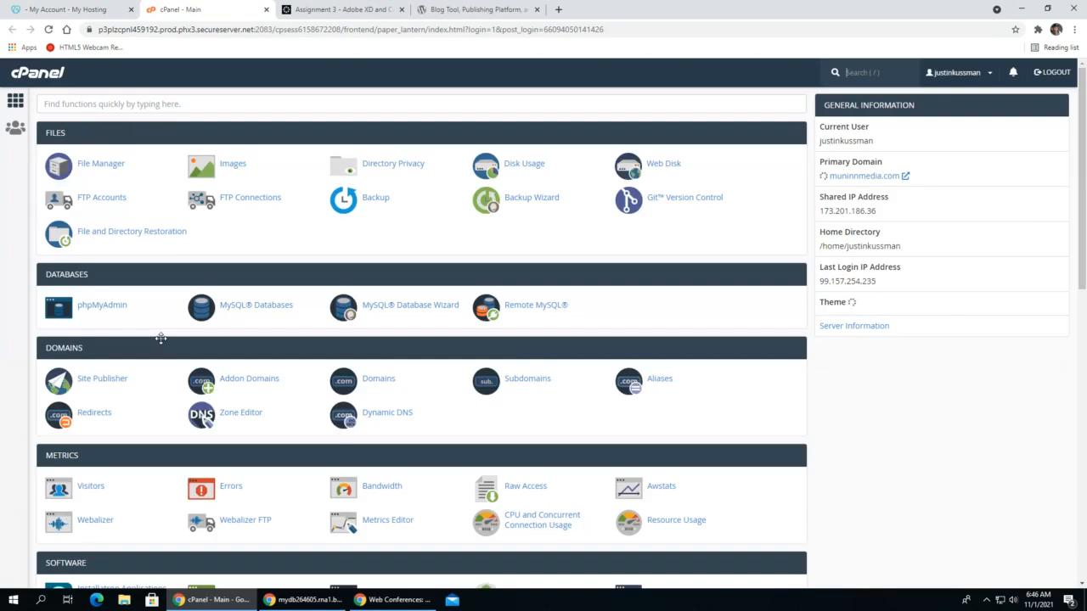
- Open WordPress from cPanel's featured web applications and start installing it
{"action": "scroll", "coordinate": [272, 454], "scroll_direction": "down", "scroll_amount": 7}
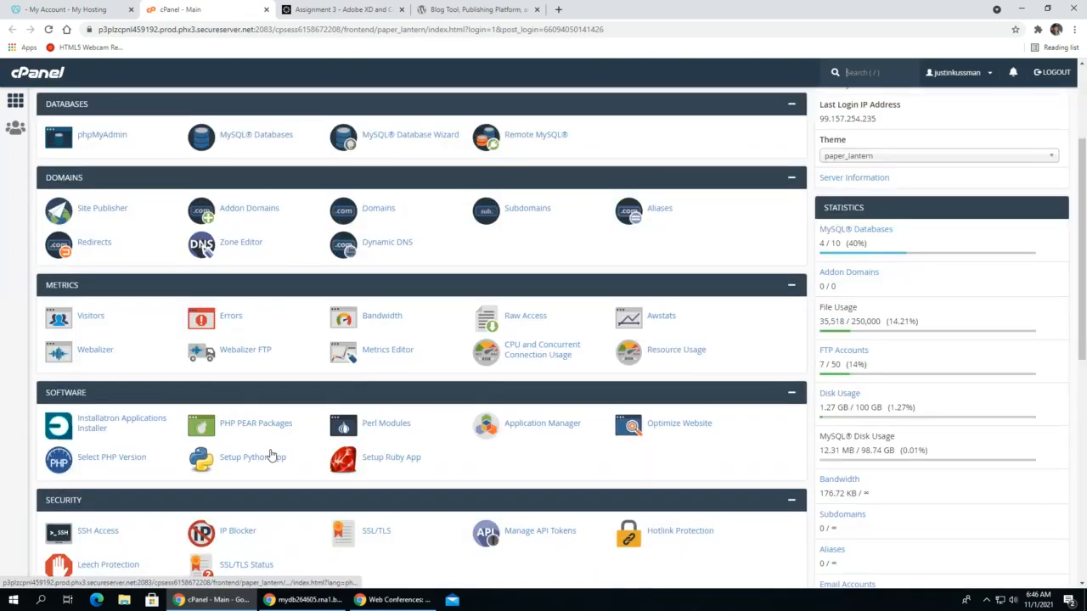
{"action": "scroll", "coordinate": [344, 433], "scroll_direction": "down", "scroll_amount": 3}
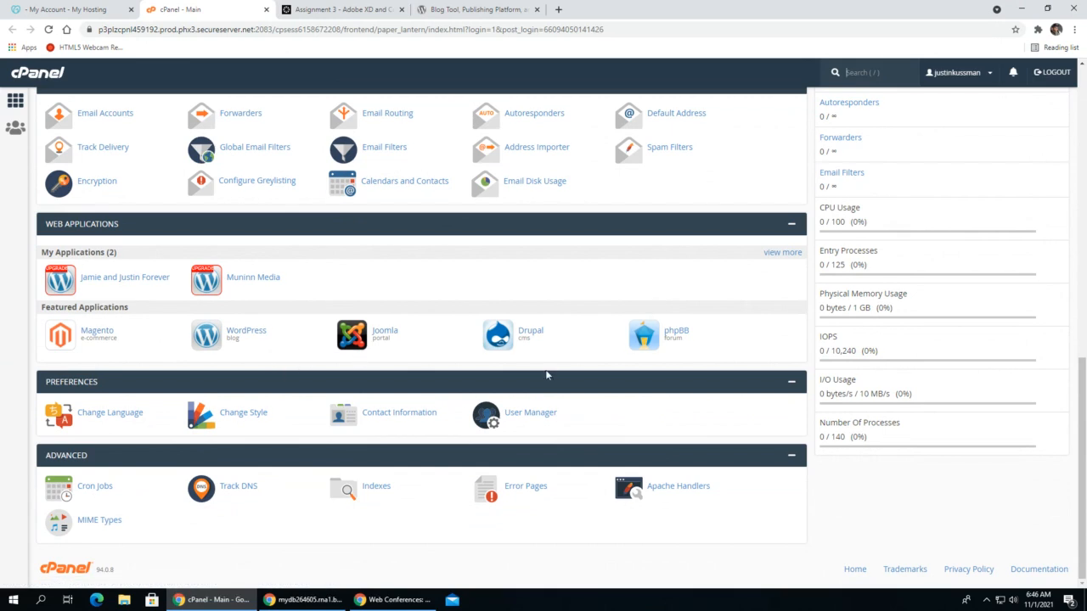
{"action": "left_click", "coordinate": [245, 331]}
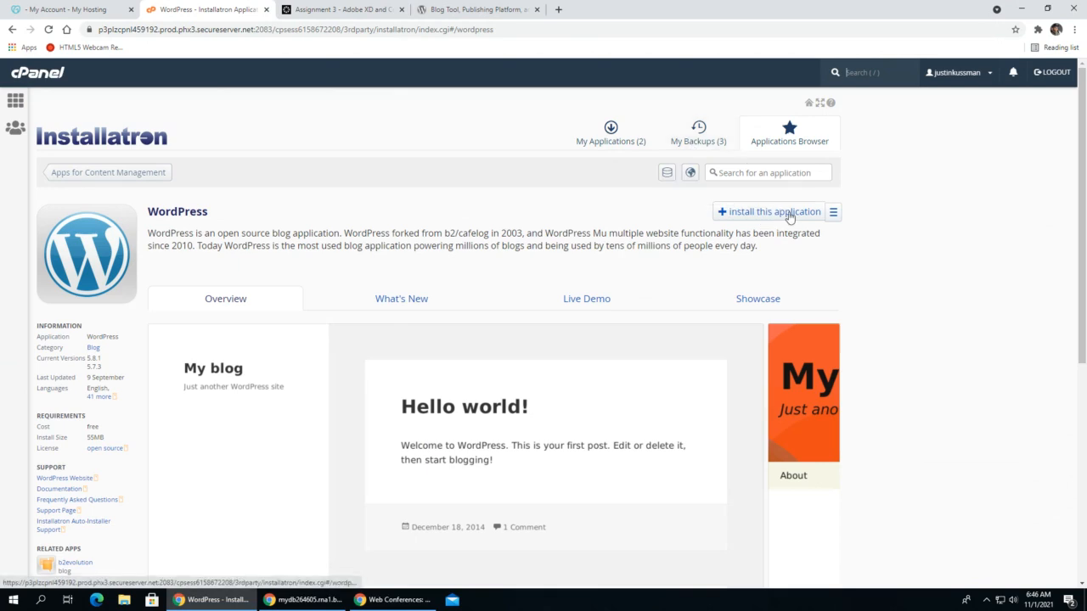
{"action": "left_click", "coordinate": [752, 213]}
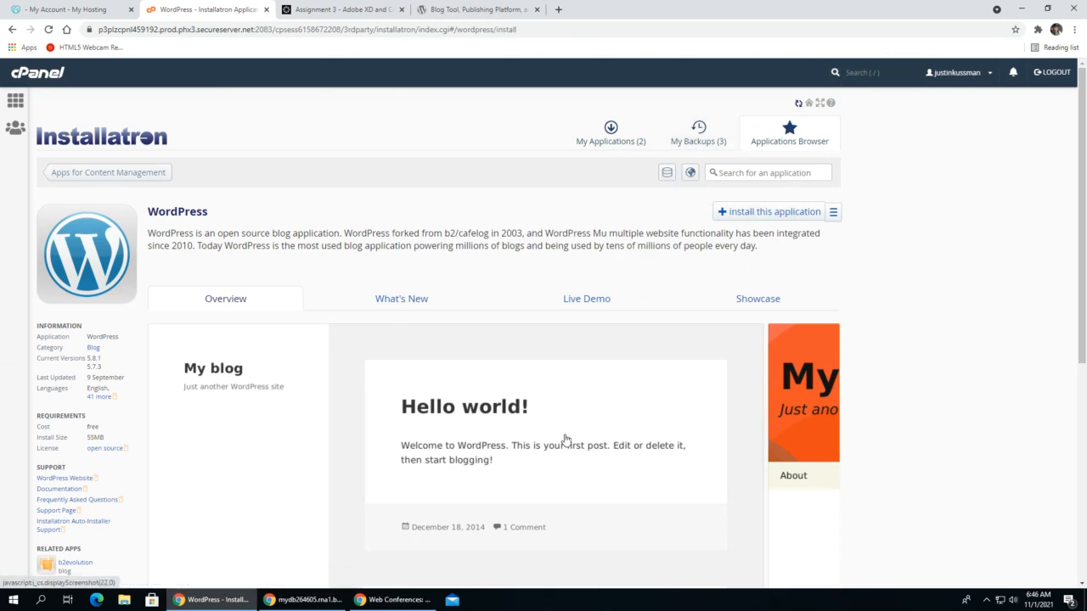
{"action": "scroll", "coordinate": [471, 324], "scroll_direction": "down", "scroll_amount": 2}
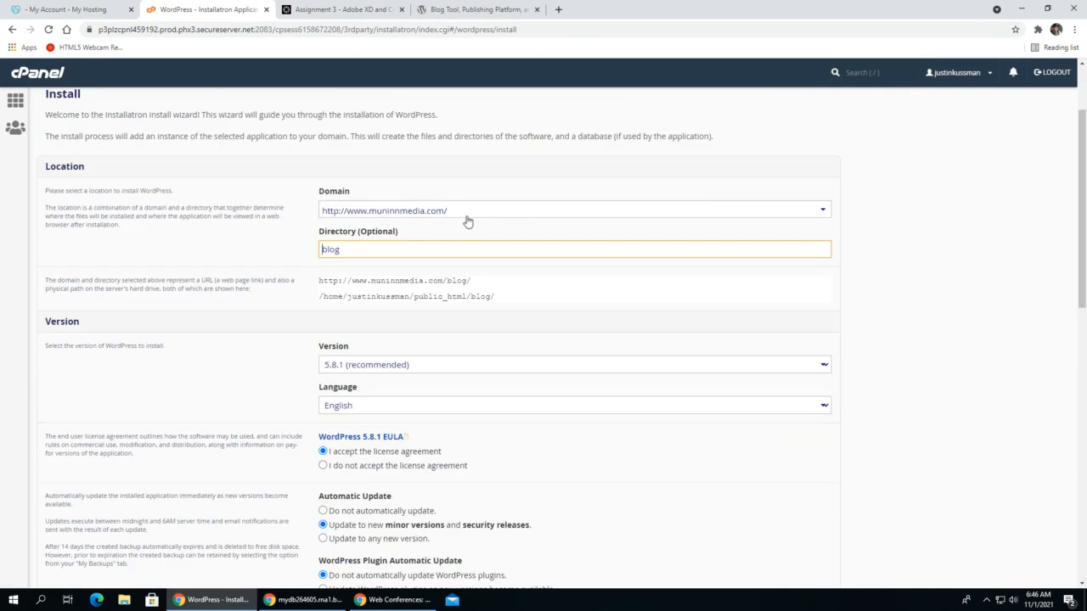
{"action": "left_click", "coordinate": [467, 221]}
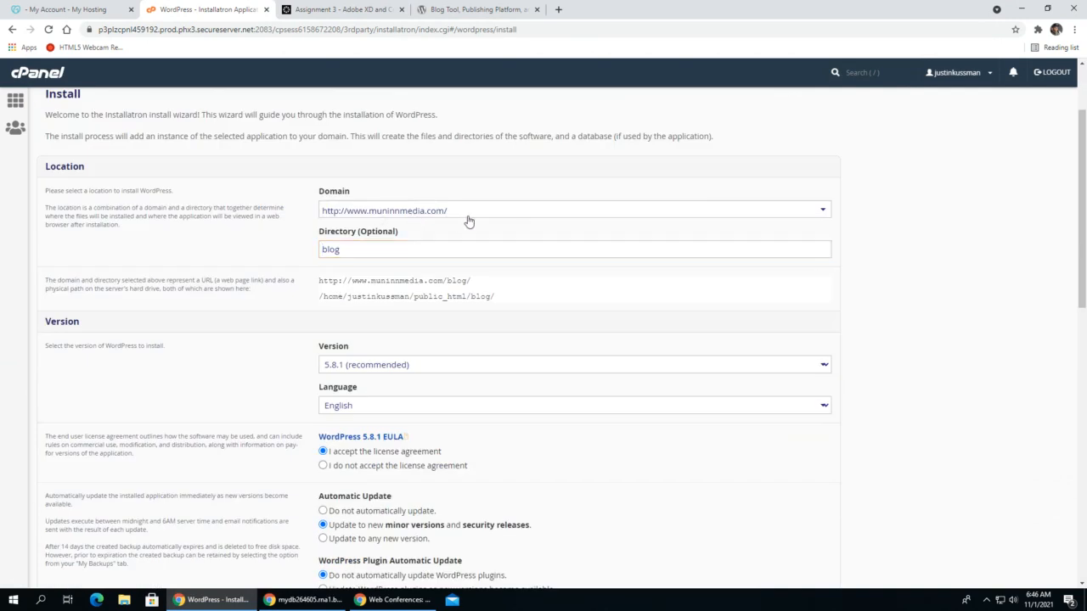
{"action": "left_click", "coordinate": [550, 218]}
{"action": "left_click", "coordinate": [363, 249]}
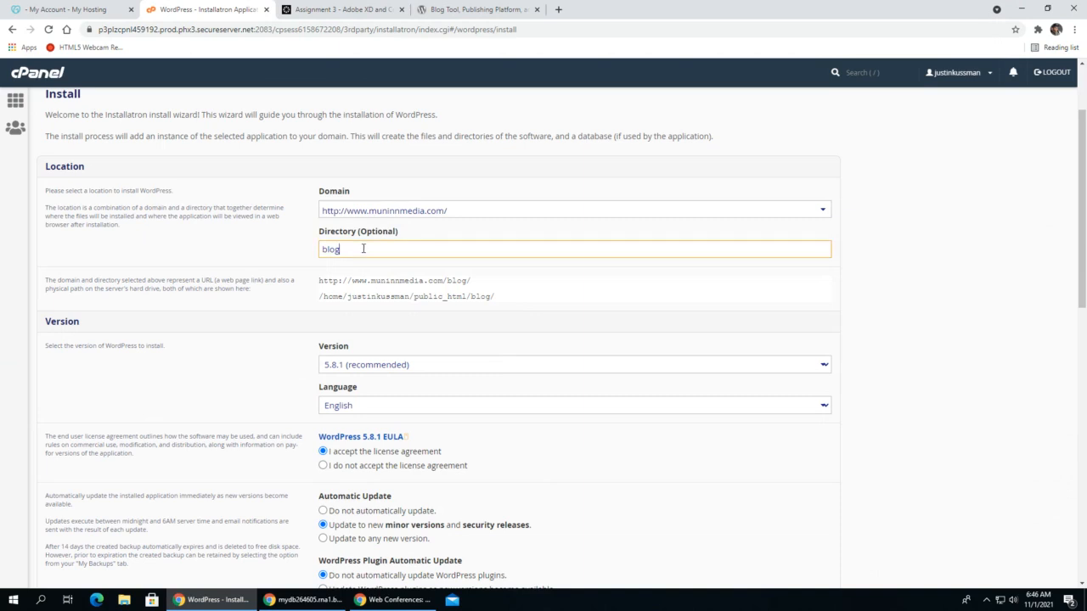
{"action": "left_click_drag", "start_coordinate": [338, 249], "coordinate": [287, 251]}
{"action": "type", "text": "test"}
{"action": "left_click_drag", "start_coordinate": [441, 279], "coordinate": [332, 252]}
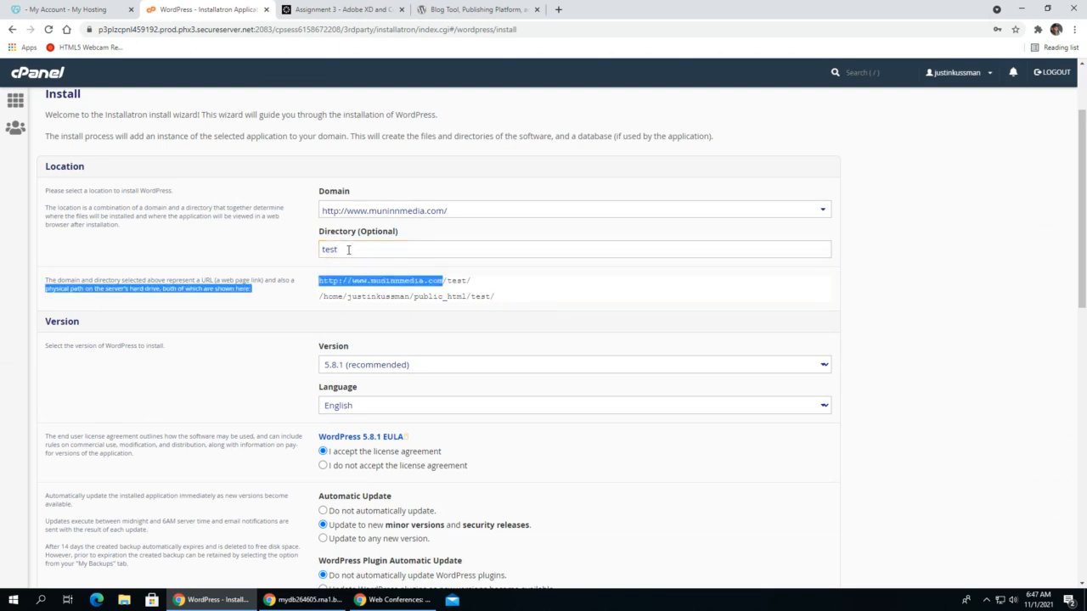
{"action": "left_click_drag", "start_coordinate": [348, 250], "coordinate": [245, 252]}
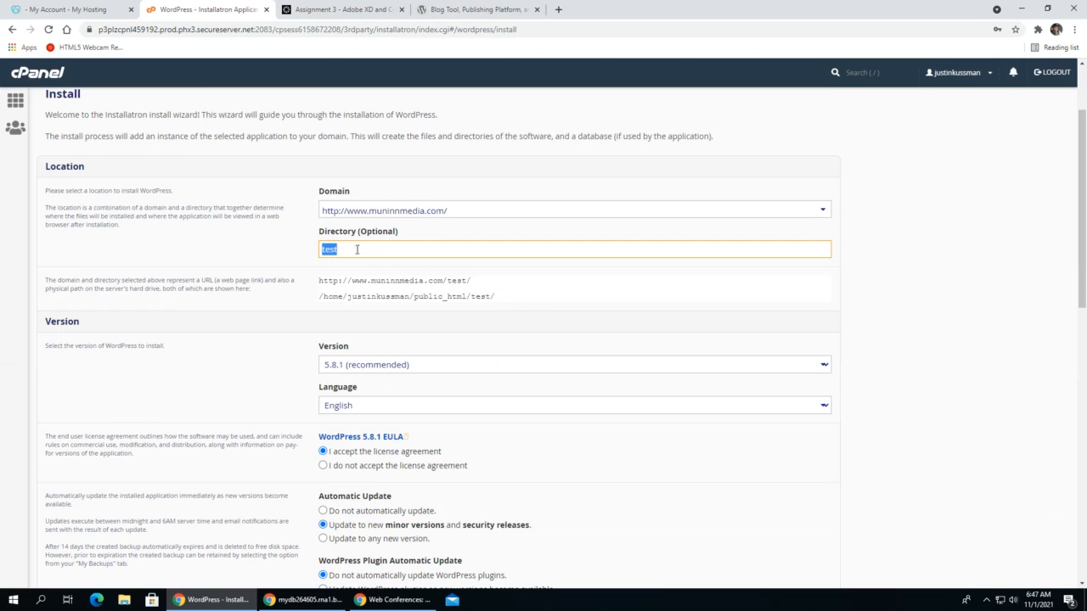
- Replace the generated administrator username in the WordPress install settings with the site owner's username
{"action": "scroll", "coordinate": [404, 349], "scroll_direction": "down", "scroll_amount": 1}
{"action": "scroll", "coordinate": [403, 349], "scroll_direction": "down", "scroll_amount": 2}
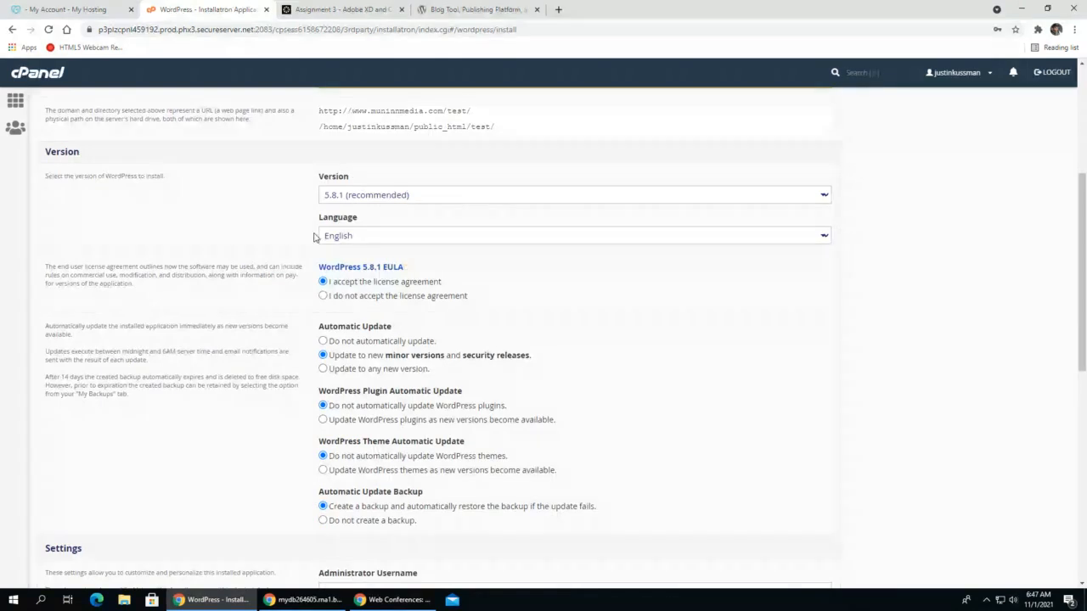
{"action": "scroll", "coordinate": [367, 342], "scroll_direction": "down", "scroll_amount": 1}
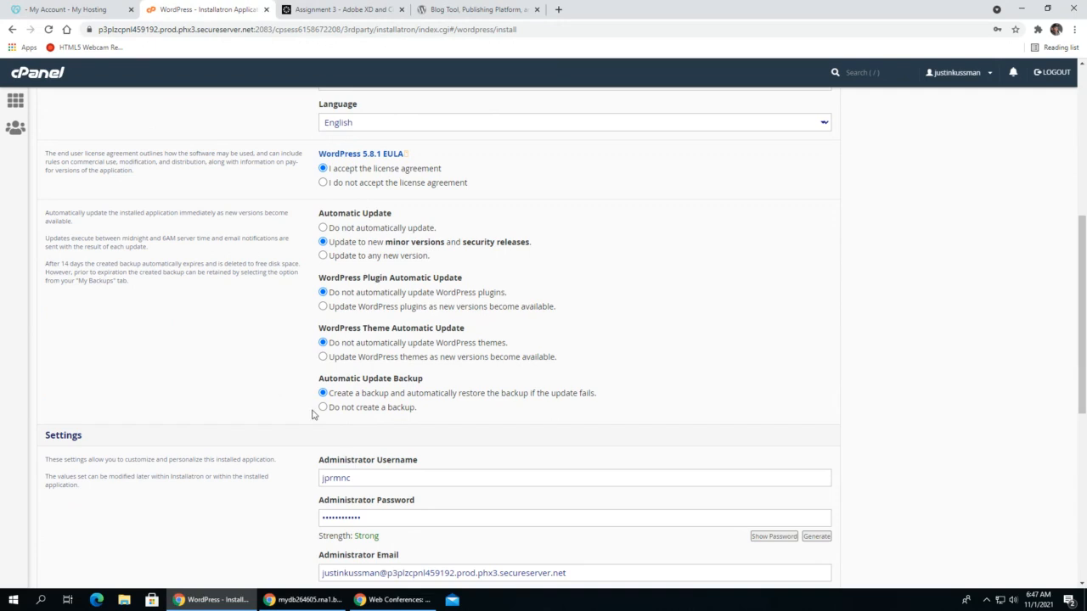
{"action": "scroll", "coordinate": [255, 230], "scroll_direction": "down", "scroll_amount": 3}
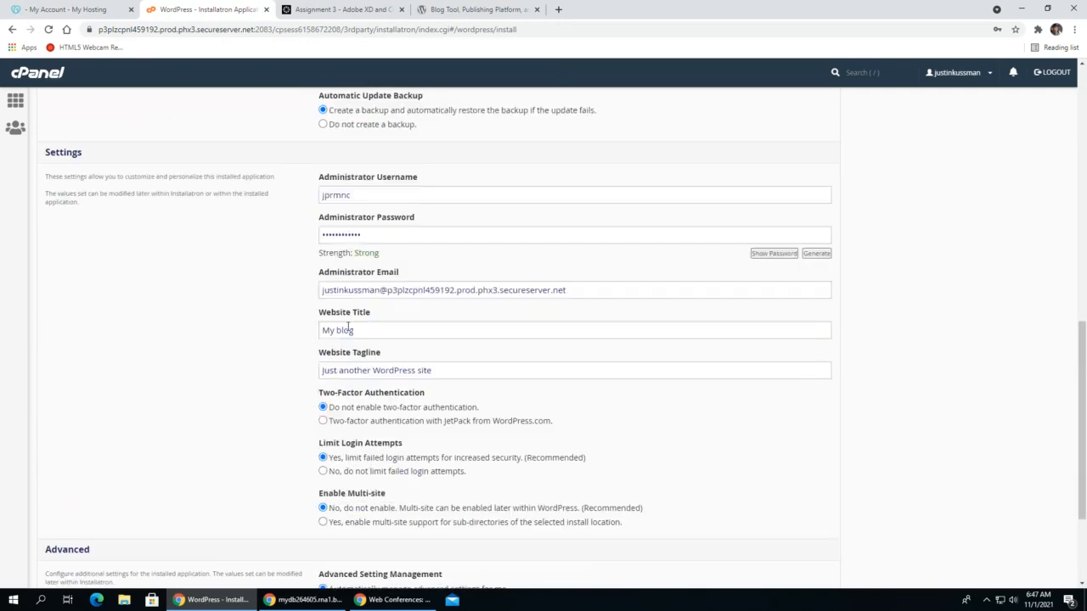
{"action": "left_click_drag", "start_coordinate": [403, 197], "coordinate": [283, 197]}
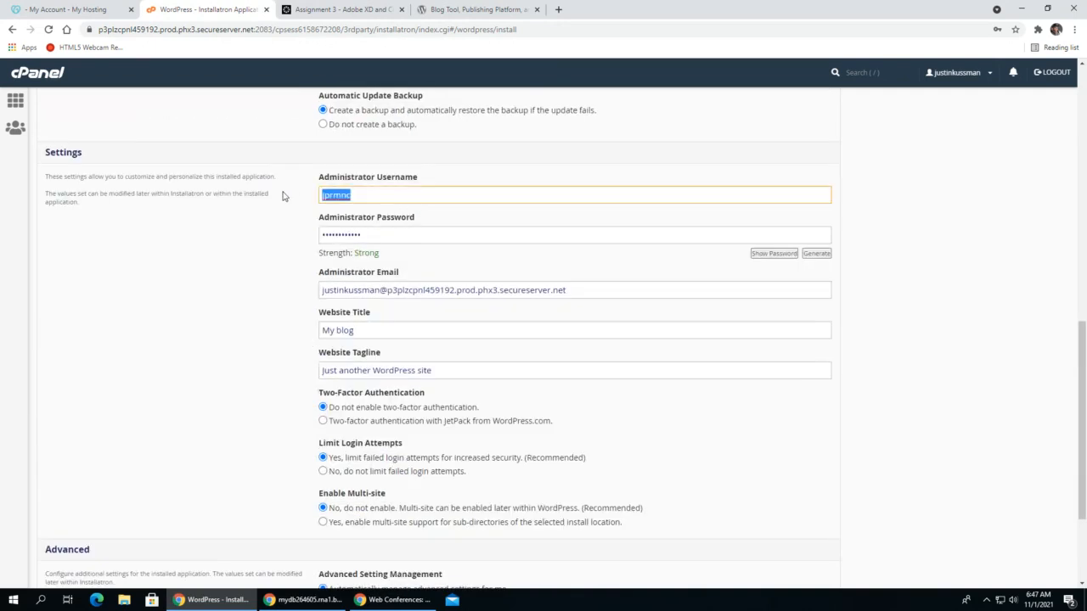
{"action": "key", "text": "Tab"}
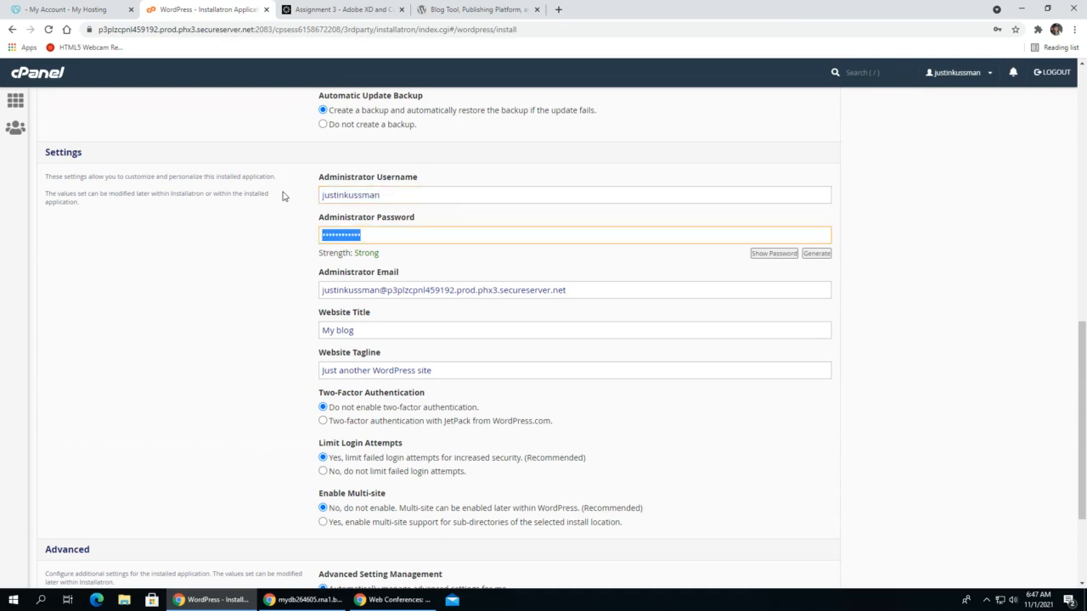
- Enter the administrator password and replace the administrator email with the site owner's e-mail address
{"action": "type", "text": "********"}
{"action": "left_click_drag", "start_coordinate": [601, 291], "coordinate": [387, 292]}
{"action": "type", "text": "gmai"}
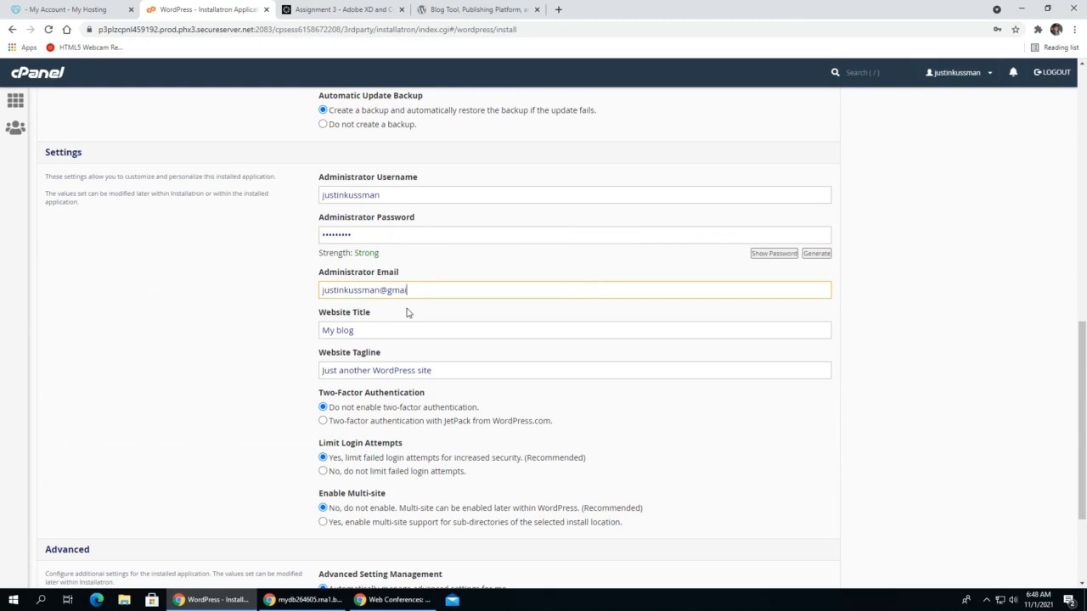
{"action": "type", "text": "l.com"}
- Set the website title to "The Best Hats on The Web" and the tagline to "Just The Best Hats"
{"action": "left_click_drag", "start_coordinate": [374, 331], "coordinate": [281, 317]}
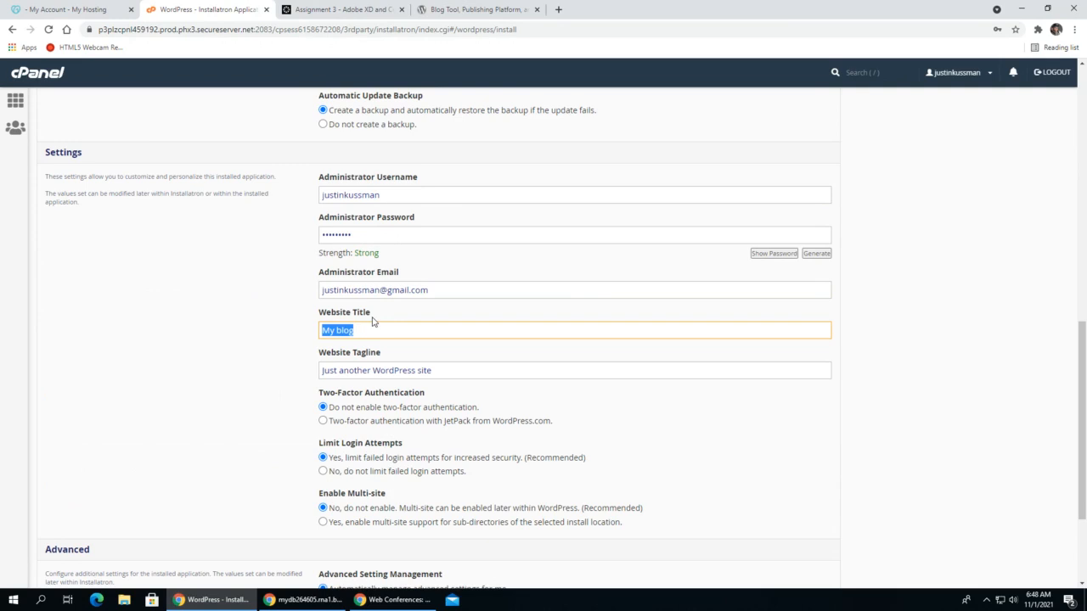
{"action": "type", "text": "The Best Hats on The Web"}
{"action": "key", "text": "Tab"}
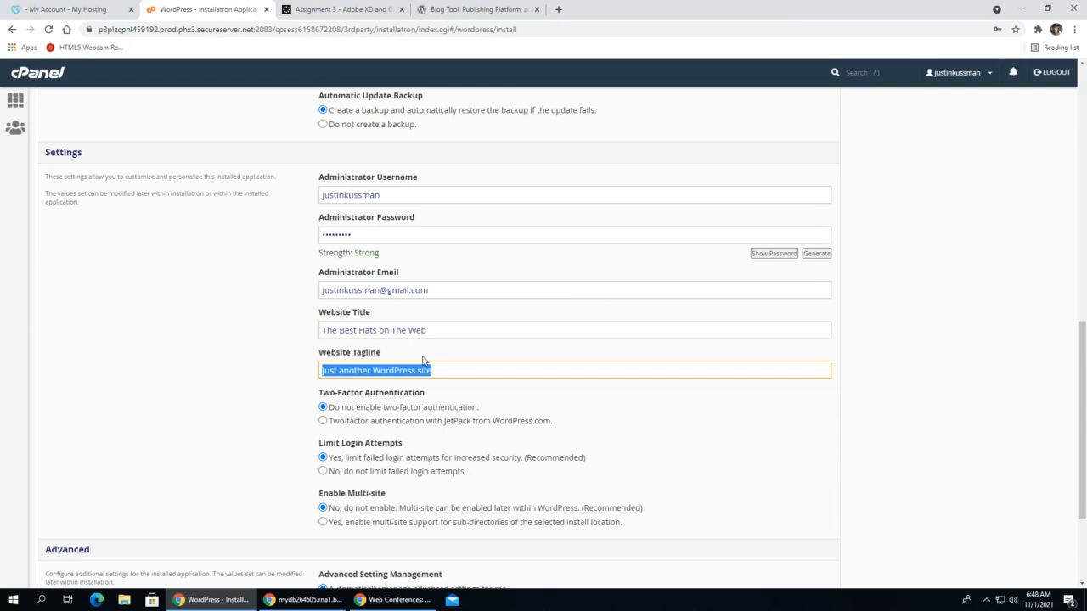
{"action": "type", "text": "Just The"}
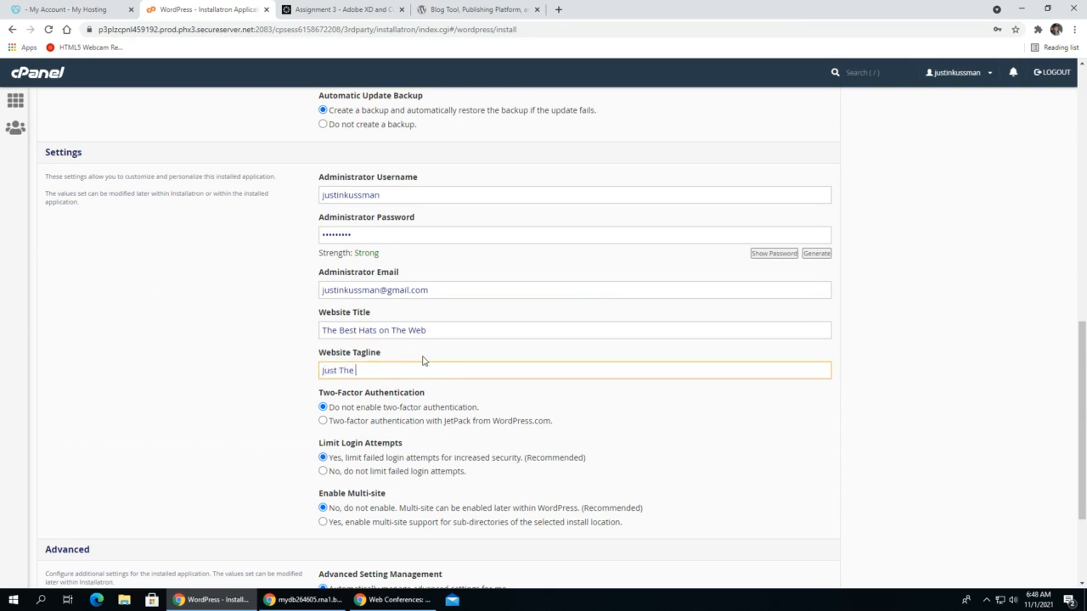
{"action": "type", "text": " Best Hats"}
- Start the WordPress installation and dismiss the browser's password warning and save-password prompt
{"action": "scroll", "coordinate": [519, 398], "scroll_direction": "down", "scroll_amount": 2}
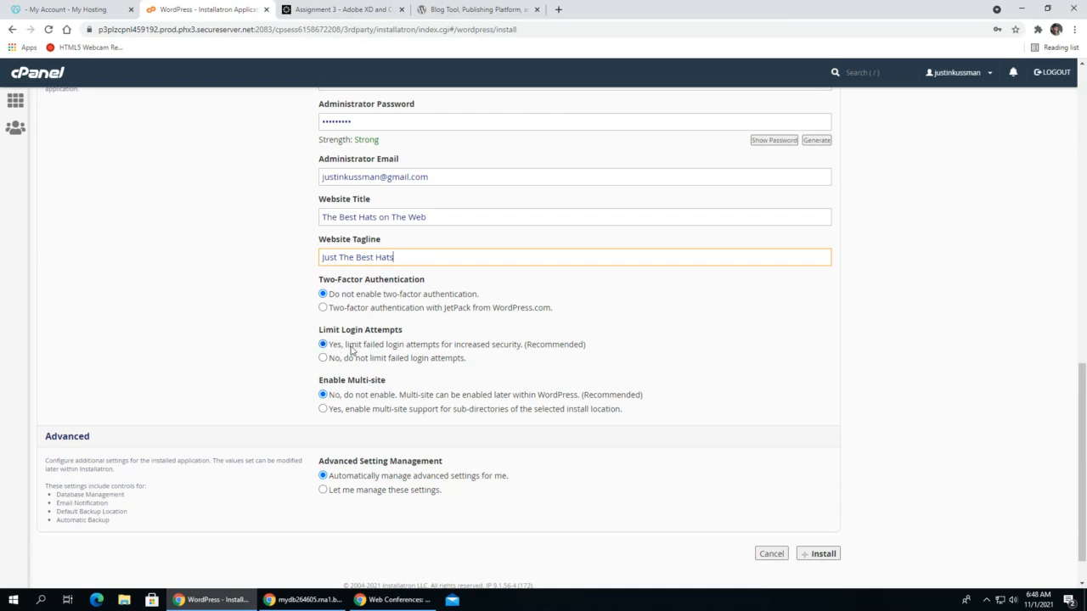
{"action": "left_click", "coordinate": [819, 554]}
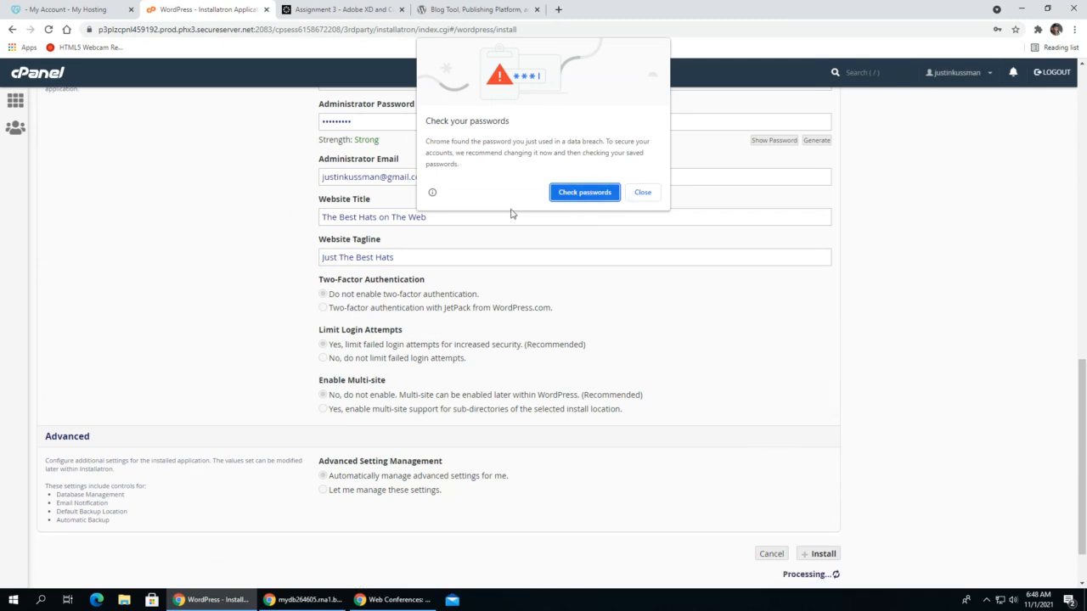
{"action": "left_click", "coordinate": [642, 192]}
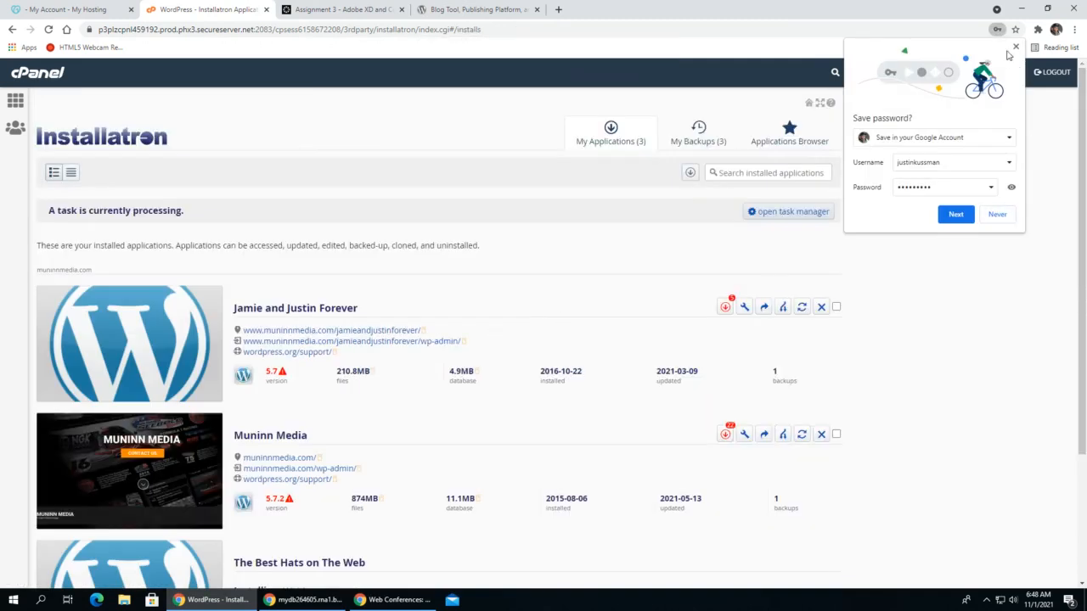
{"action": "left_click", "coordinate": [956, 214]}
{"action": "scroll", "coordinate": [476, 353], "scroll_direction": "down", "scroll_amount": 3}
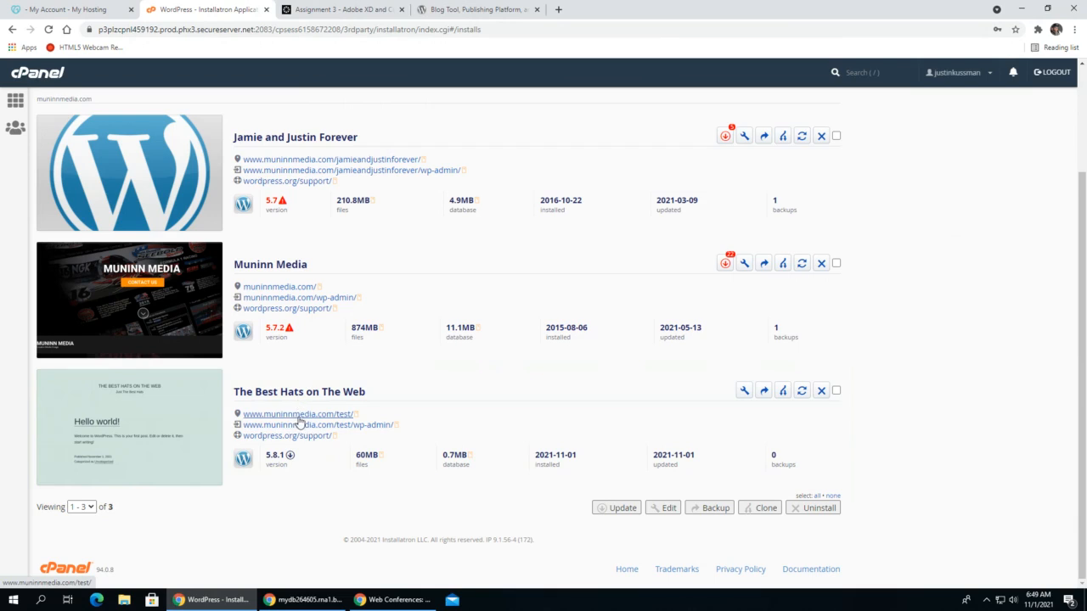
{"action": "left_click", "coordinate": [298, 416]}
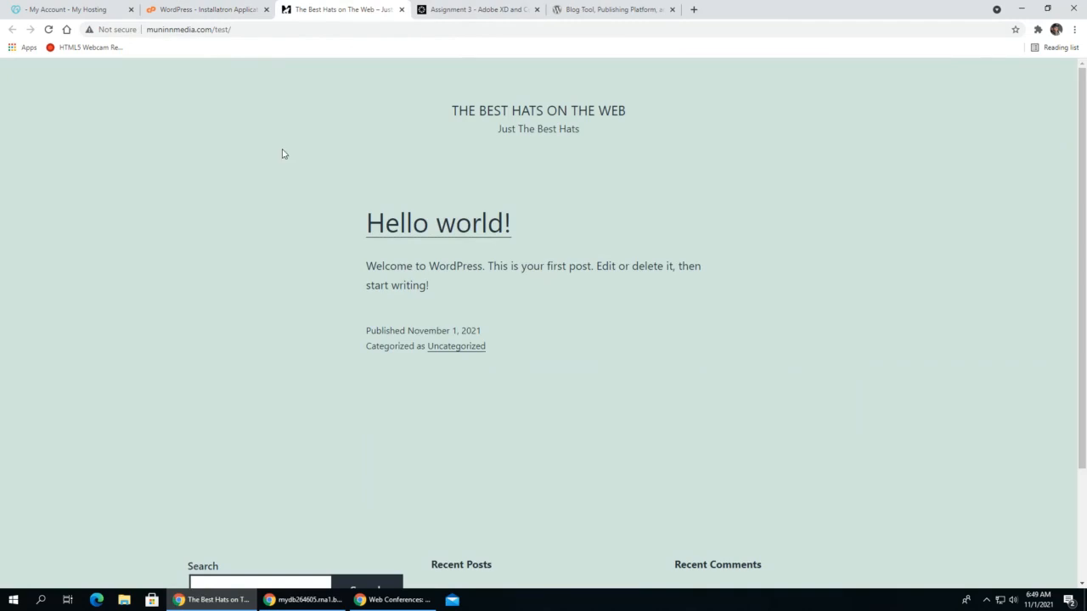
{"action": "left_click_drag", "start_coordinate": [146, 30], "coordinate": [237, 32]}
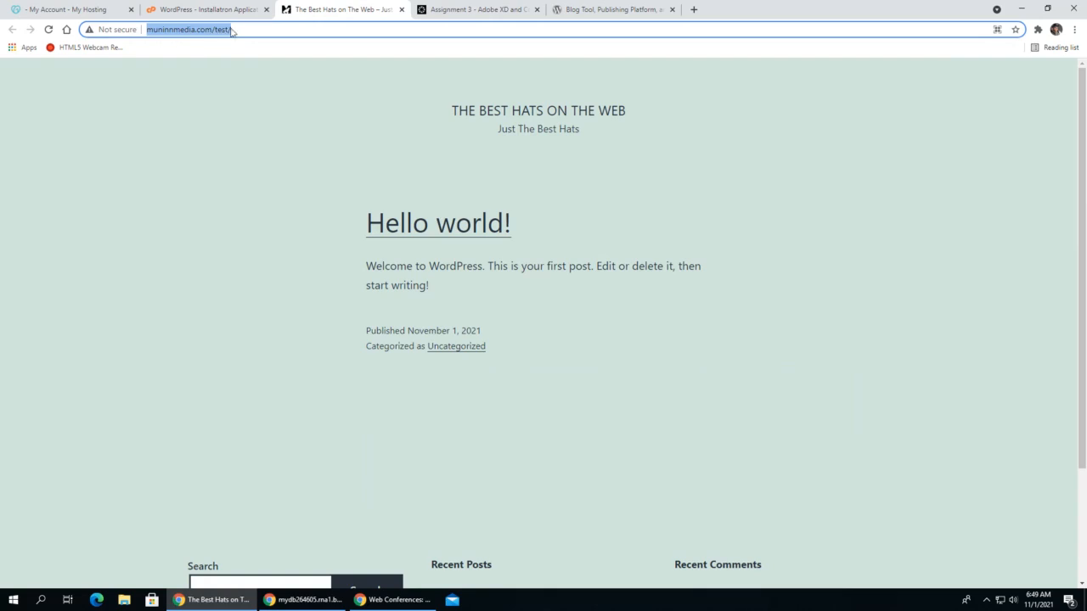
{"action": "left_click", "coordinate": [242, 30]}
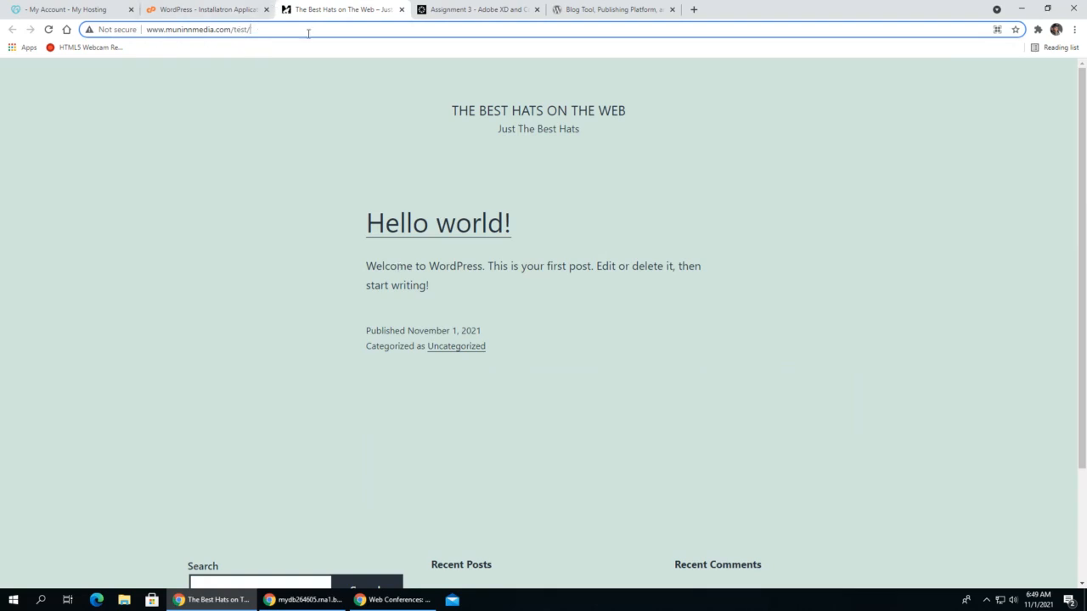
{"action": "type", "text": "wp-admin"}
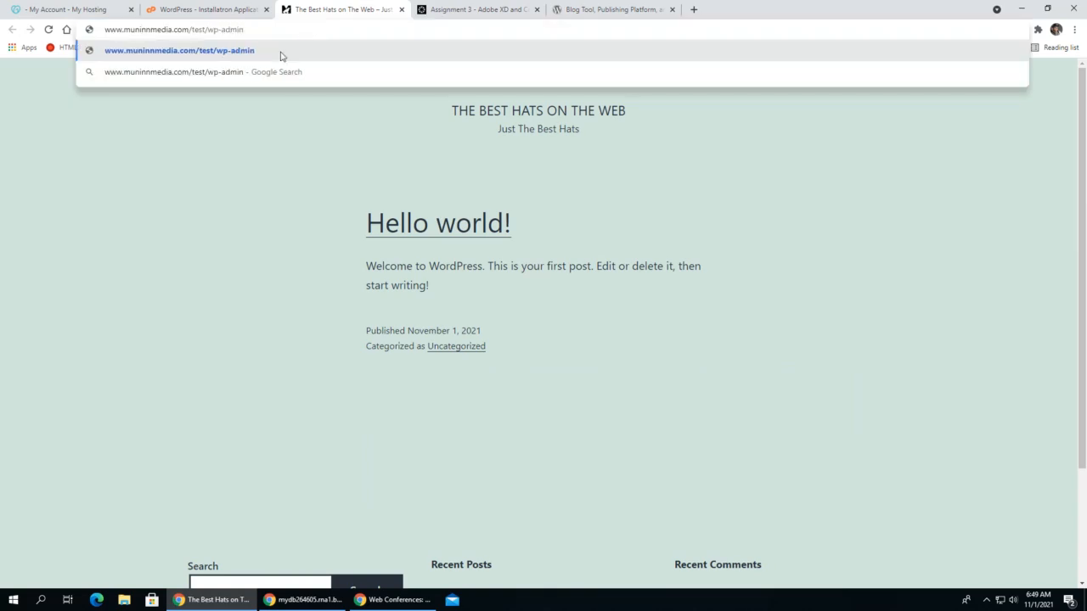
{"action": "key", "text": "Return"}
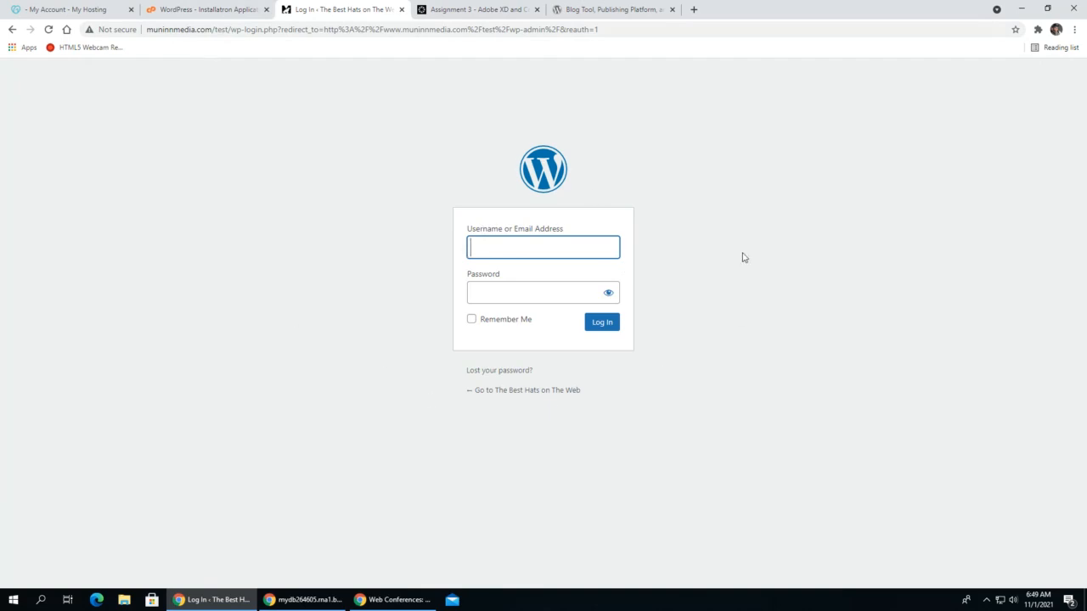
- Log in to WordPress with the administrator username and password, and dismiss the browser's password prompts
{"action": "key", "text": "Tab"}
{"action": "type", "text": "********"}
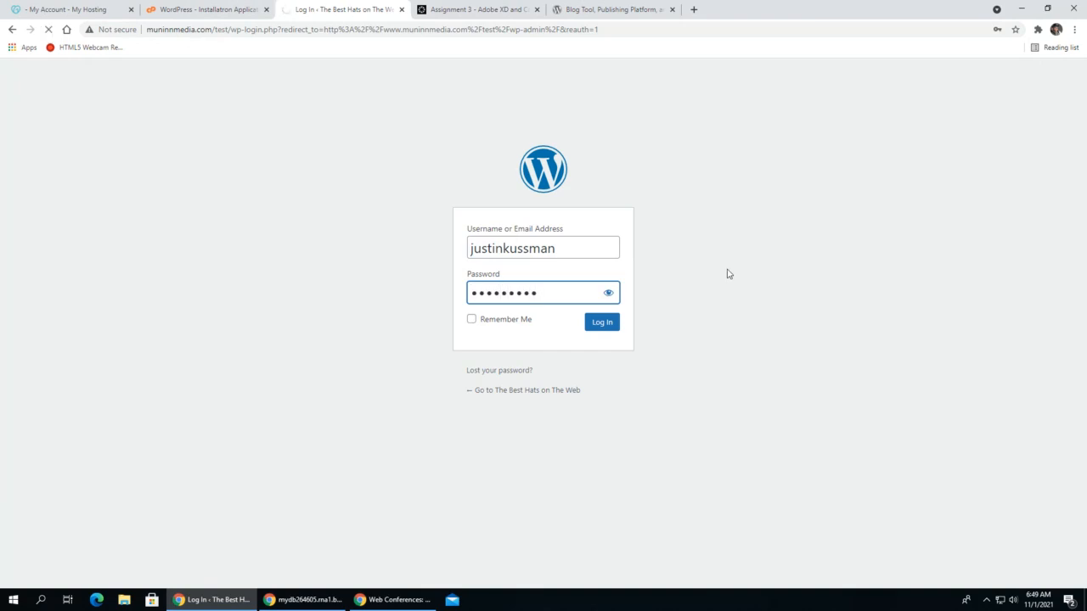
{"action": "key", "text": "Return"}
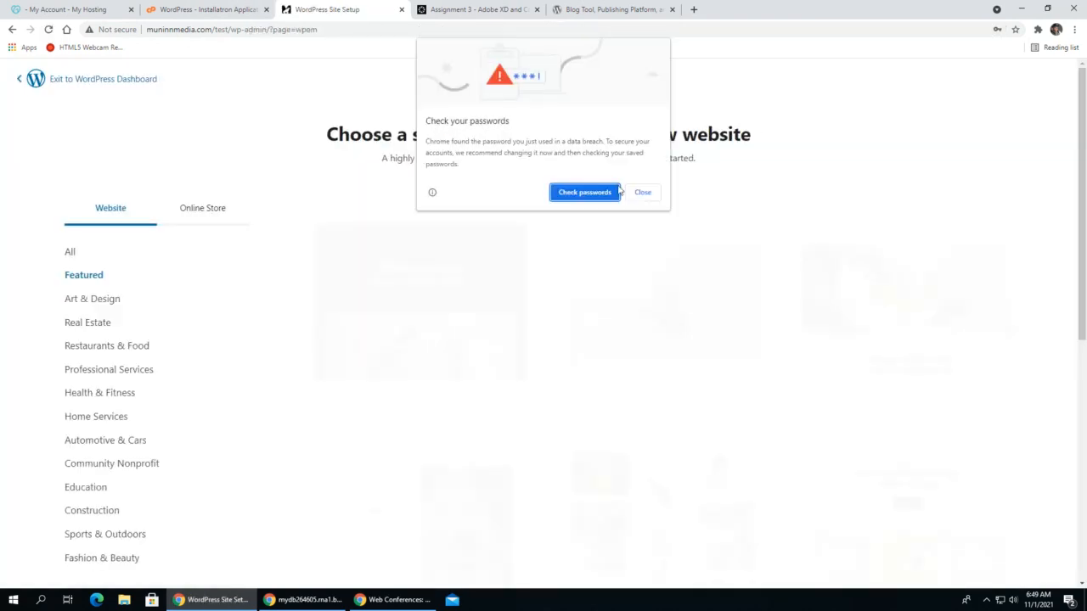
{"action": "left_click", "coordinate": [640, 193]}
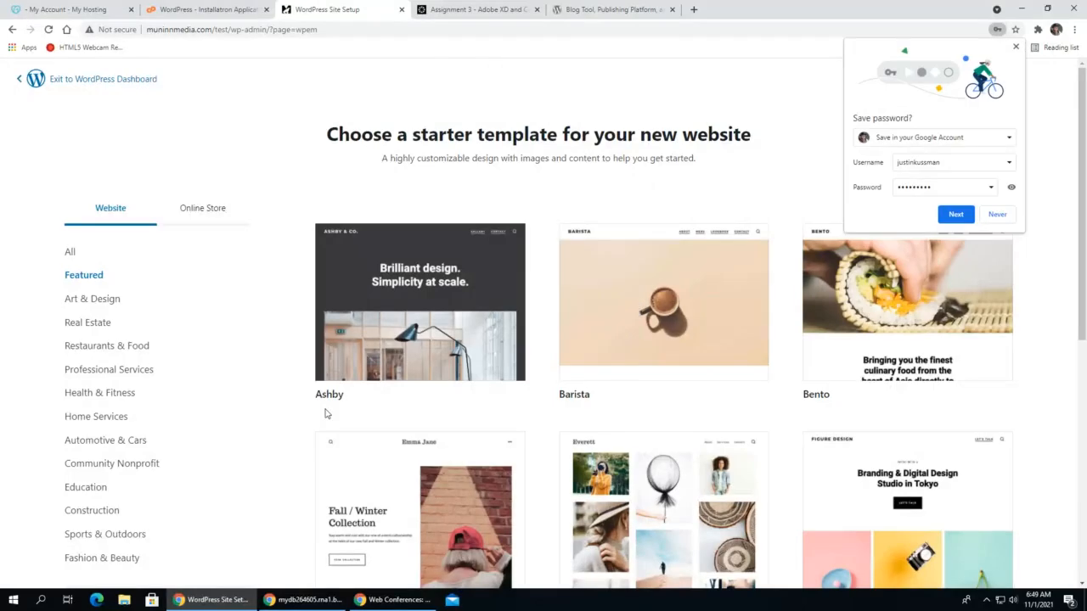
{"action": "left_click", "coordinate": [1015, 48]}
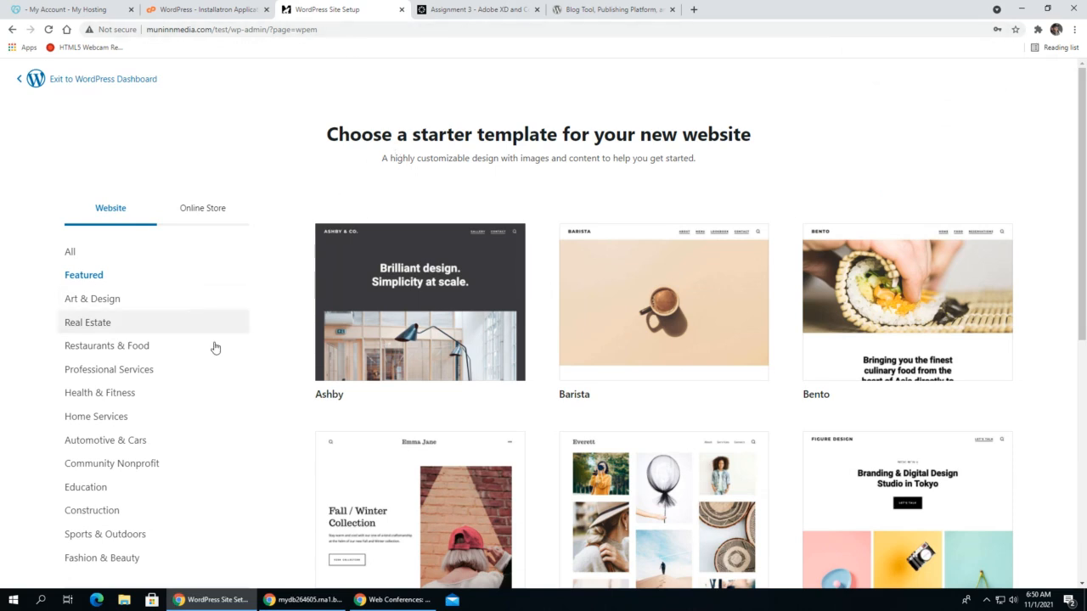
- Browse the featured starter templates, choose Bento for the new website and finish the setup
{"action": "scroll", "coordinate": [663, 297], "scroll_direction": "down", "scroll_amount": 2}
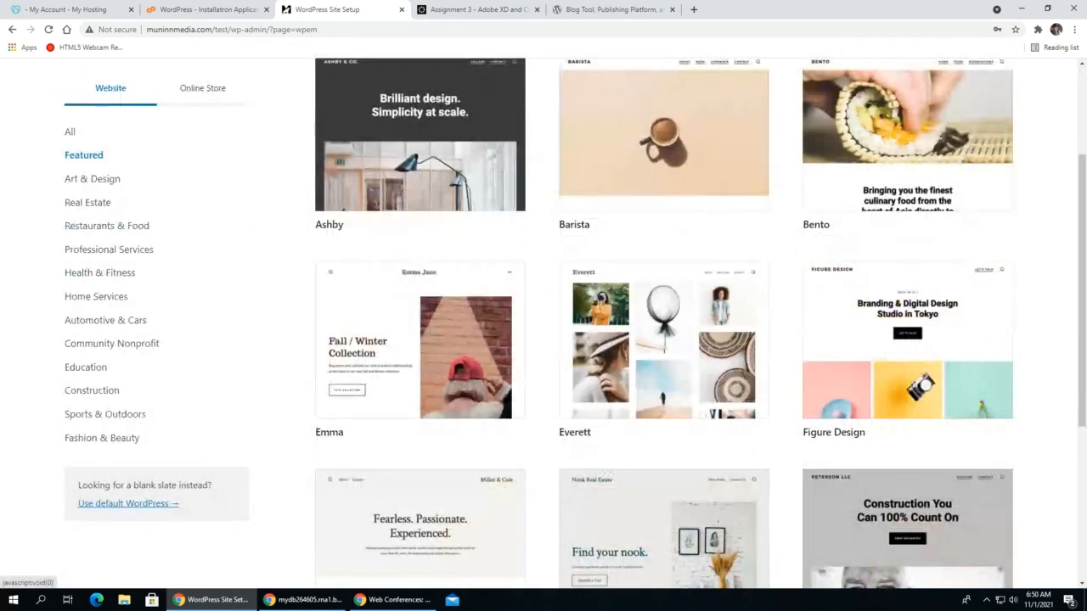
{"action": "scroll", "coordinate": [425, 382], "scroll_direction": "up", "scroll_amount": 1}
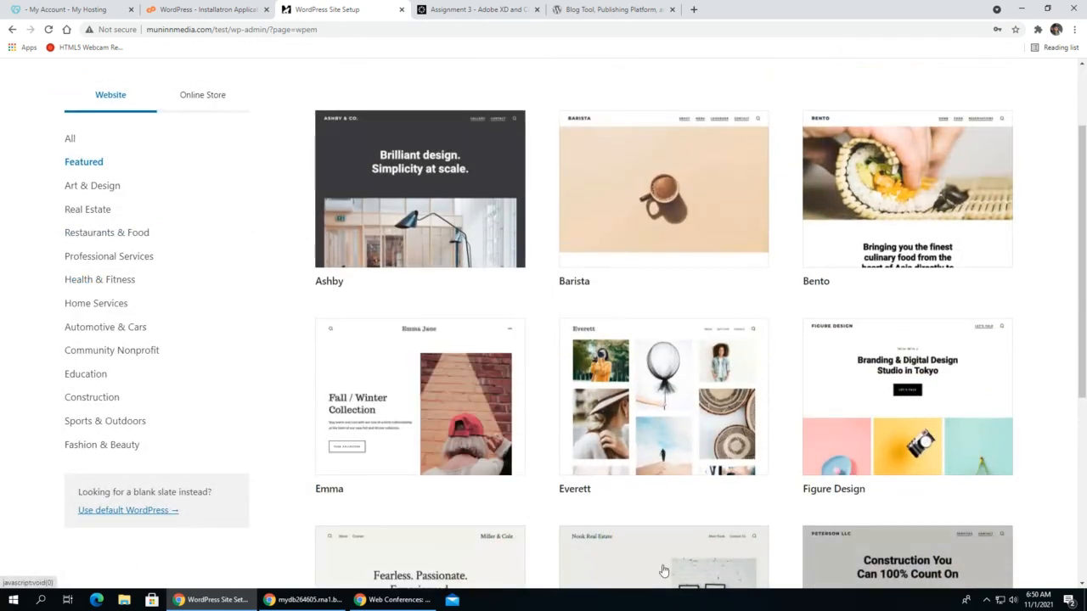
{"action": "scroll", "coordinate": [388, 145], "scroll_direction": "down", "scroll_amount": 1}
{"action": "scroll", "coordinate": [552, 196], "scroll_direction": "up", "scroll_amount": 1}
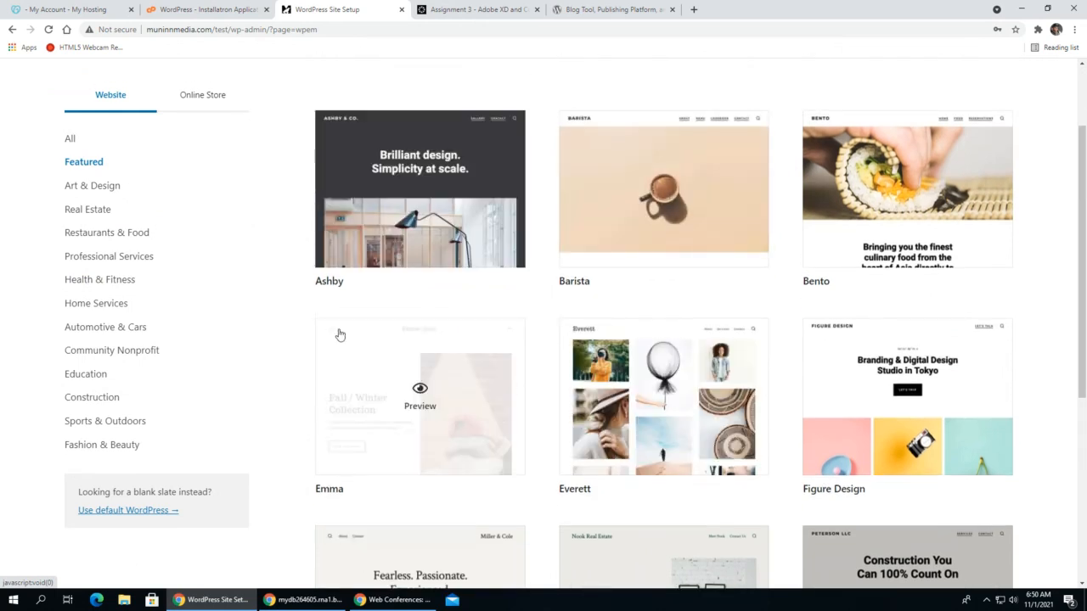
{"action": "scroll", "coordinate": [466, 285], "scroll_direction": "down", "scroll_amount": 2}
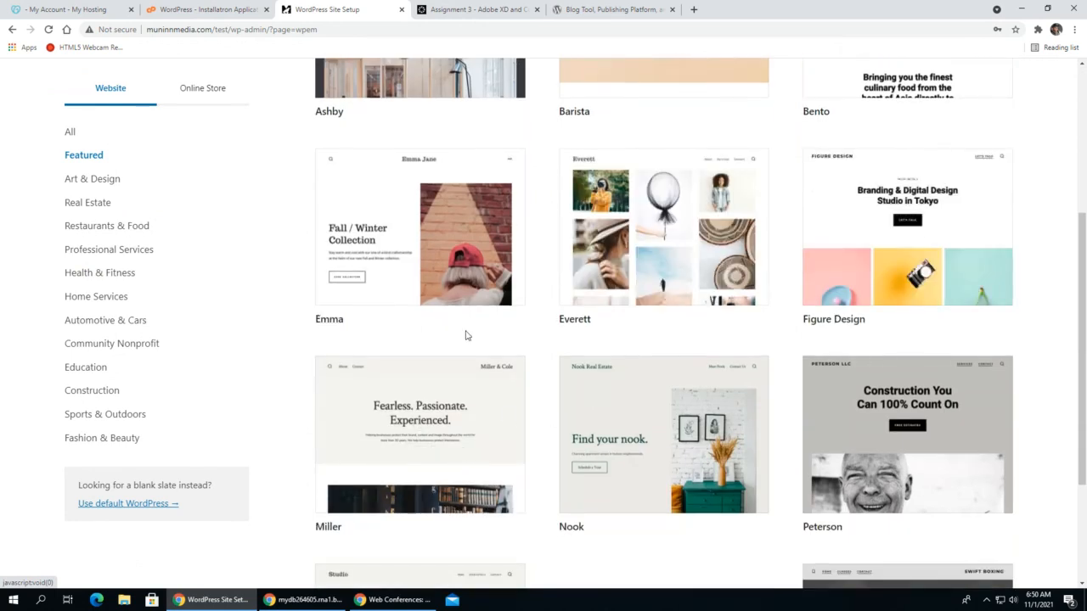
{"action": "scroll", "coordinate": [465, 336], "scroll_direction": "down", "scroll_amount": 2}
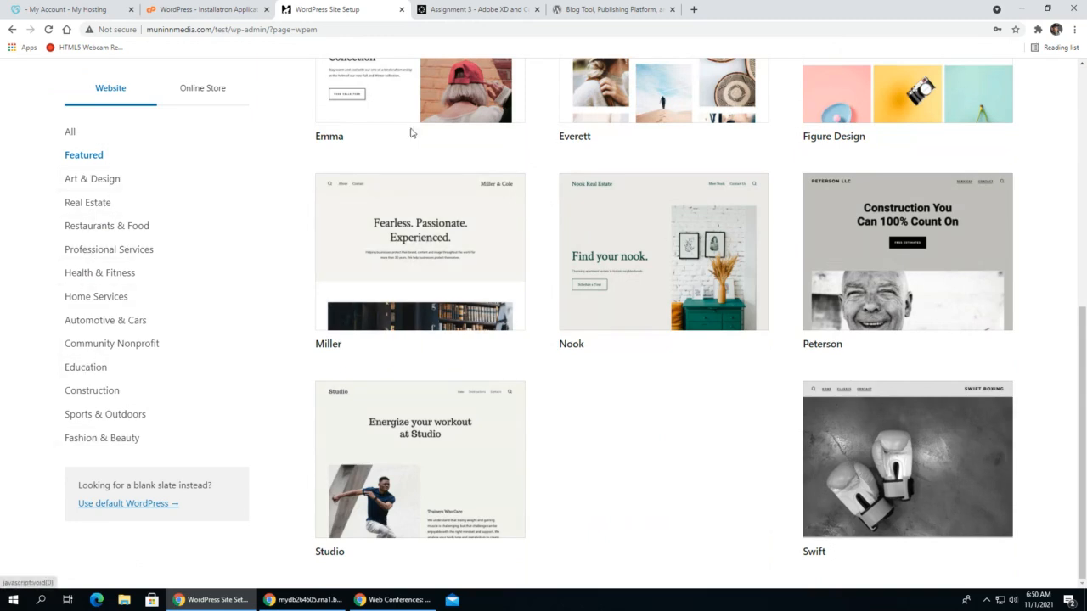
{"action": "scroll", "coordinate": [541, 342], "scroll_direction": "up", "scroll_amount": 3}
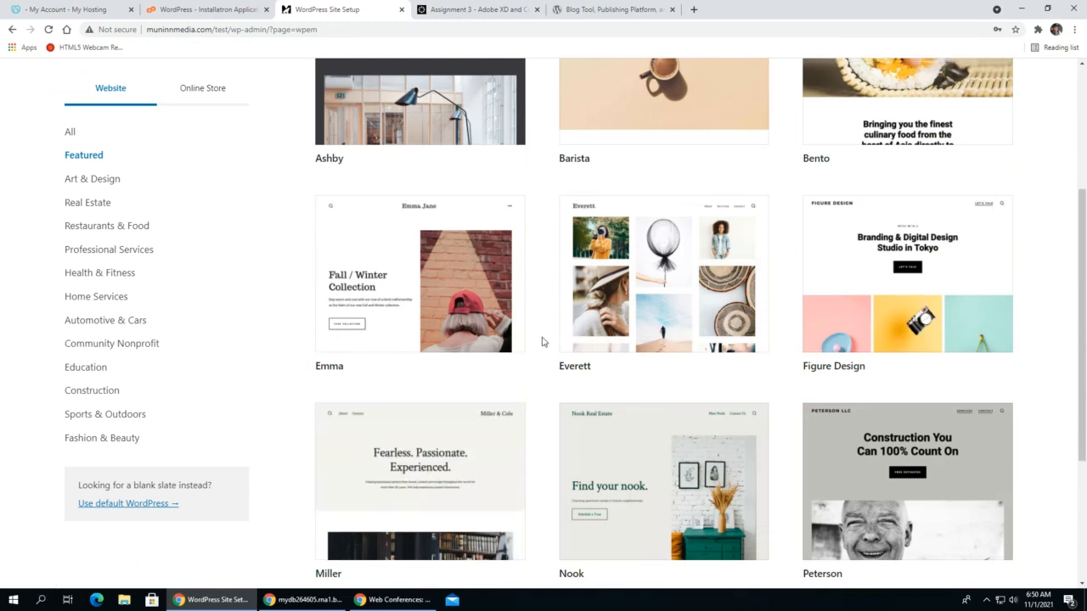
{"action": "scroll", "coordinate": [544, 343], "scroll_direction": "up", "scroll_amount": 2}
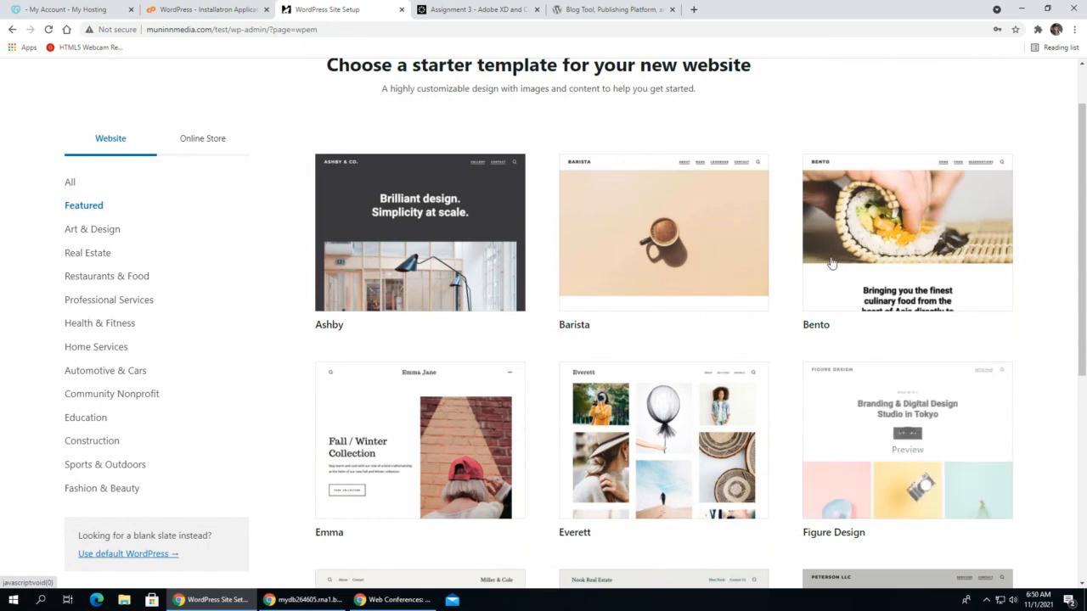
{"action": "left_click", "coordinate": [811, 325]}
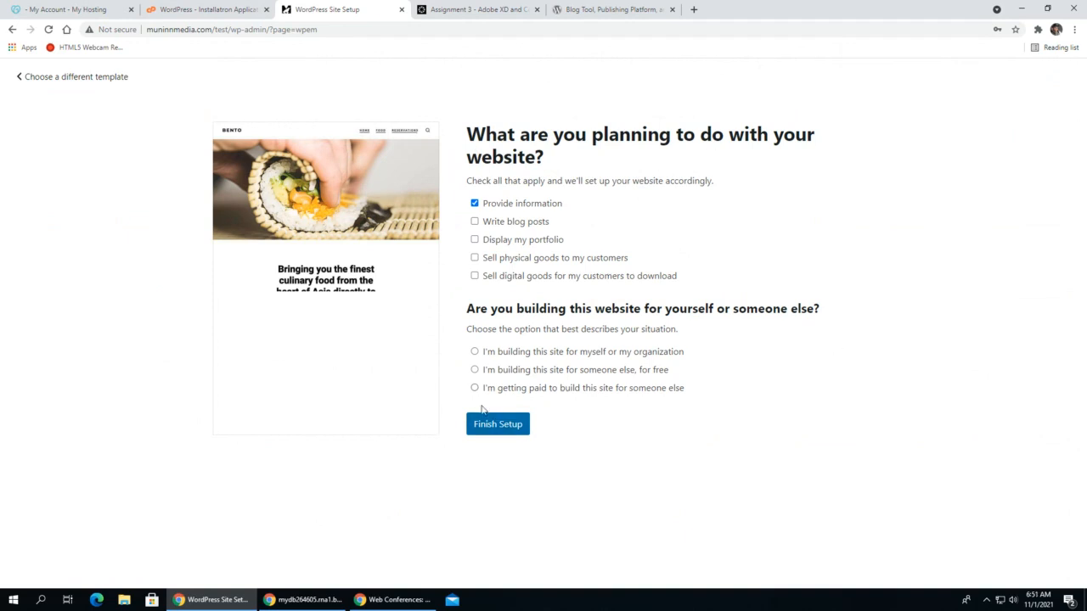
{"action": "left_click", "coordinate": [494, 431]}
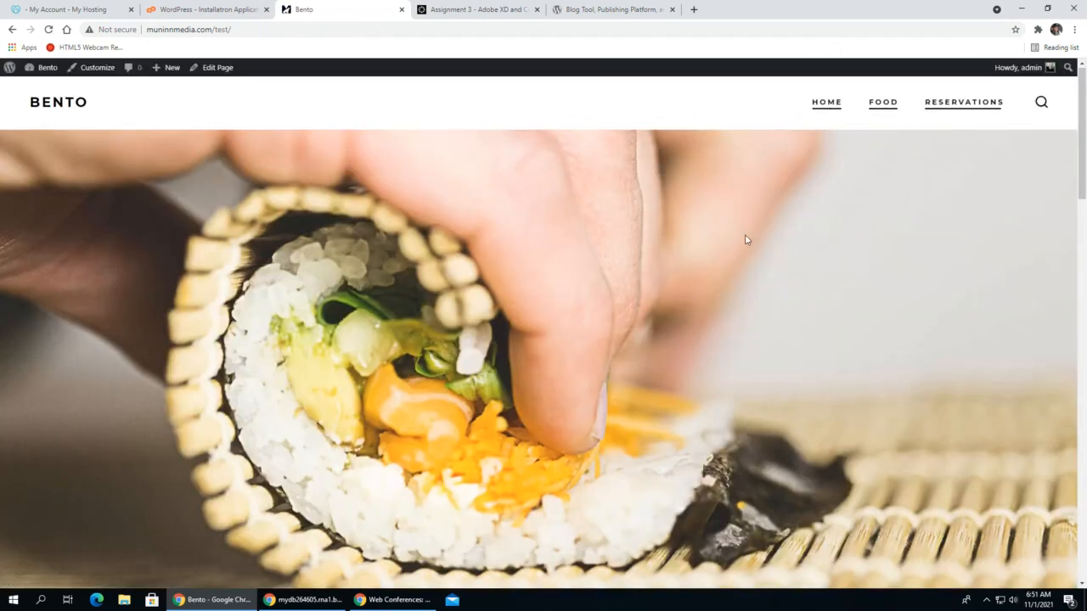
- Look over the Bento homepage and go from it to the About WordPress page in the site's admin area
{"action": "scroll", "coordinate": [756, 231], "scroll_direction": "down", "scroll_amount": 15}
{"action": "scroll", "coordinate": [750, 242], "scroll_direction": "up", "scroll_amount": 15}
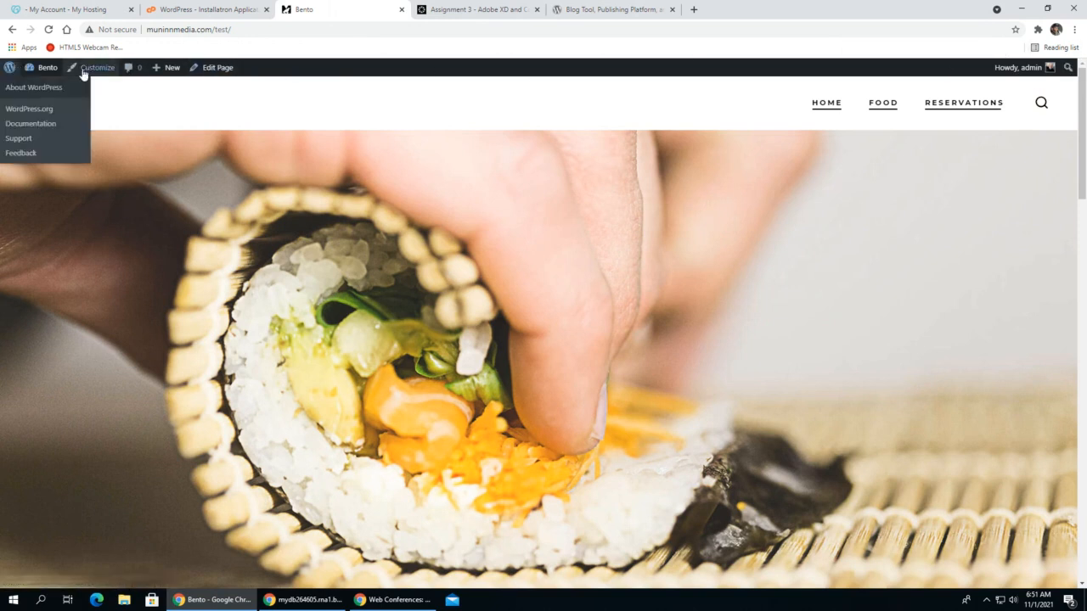
{"action": "mouse_move", "coordinate": [10, 67]}
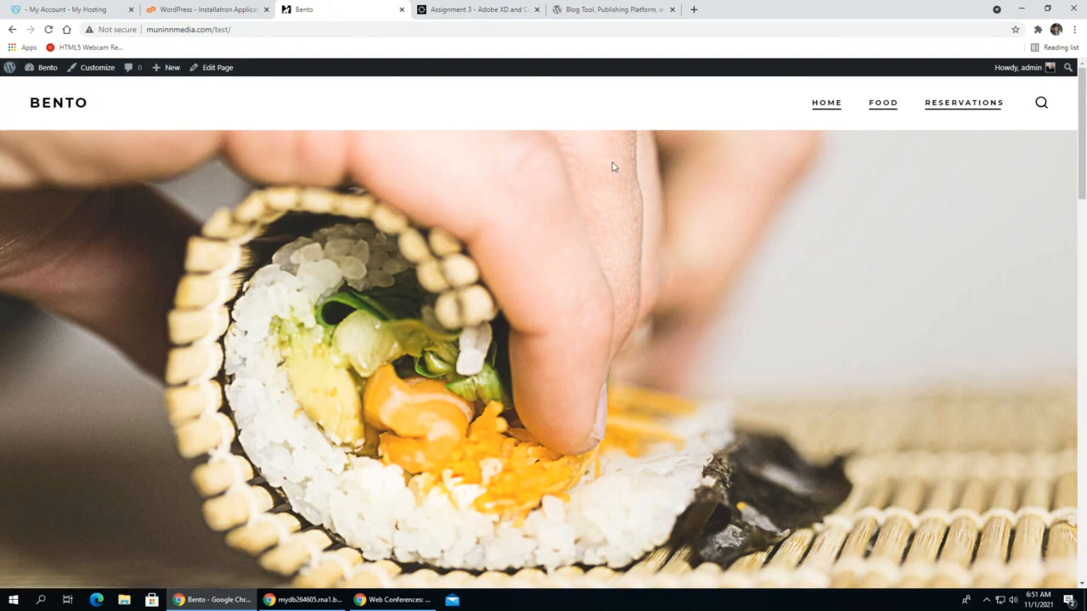
{"action": "left_click", "coordinate": [9, 71]}
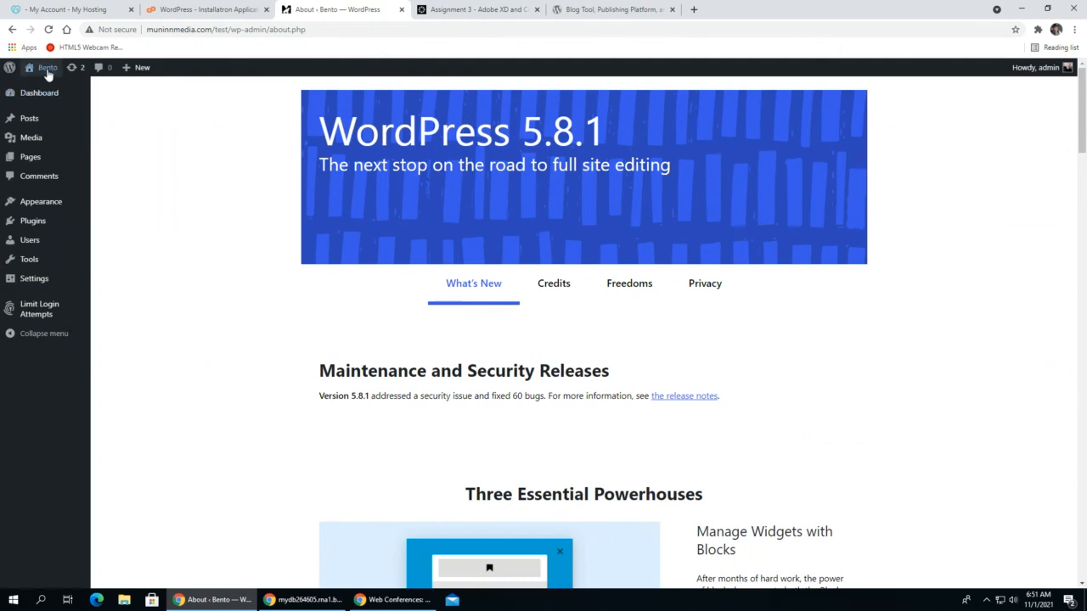
- Open the General settings of the WordPress site
{"action": "mouse_move", "coordinate": [48, 72]}
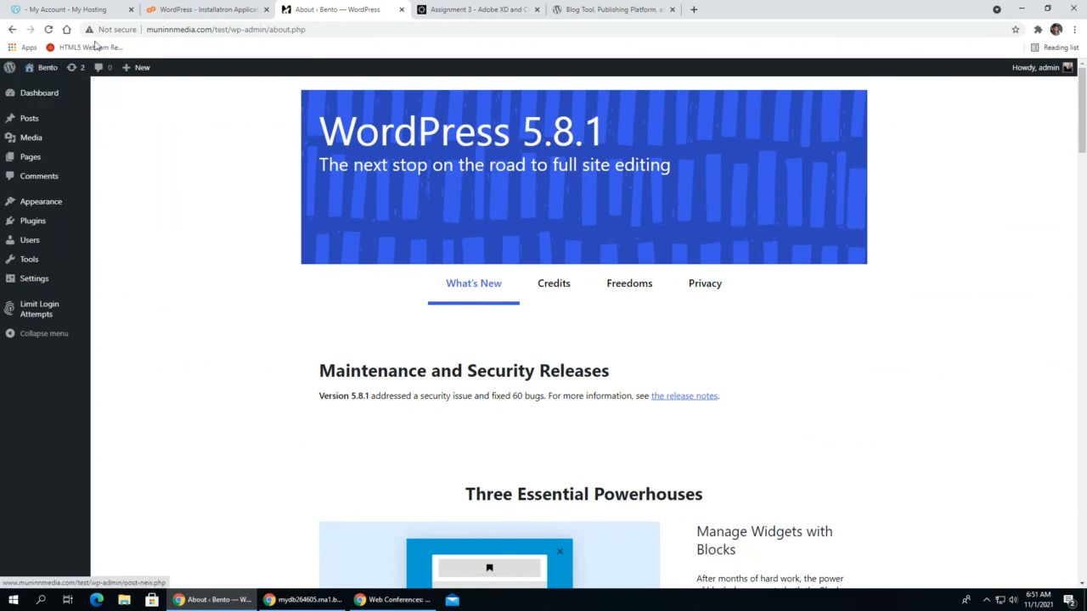
{"action": "mouse_move", "coordinate": [11, 73]}
{"action": "mouse_move", "coordinate": [34, 286]}
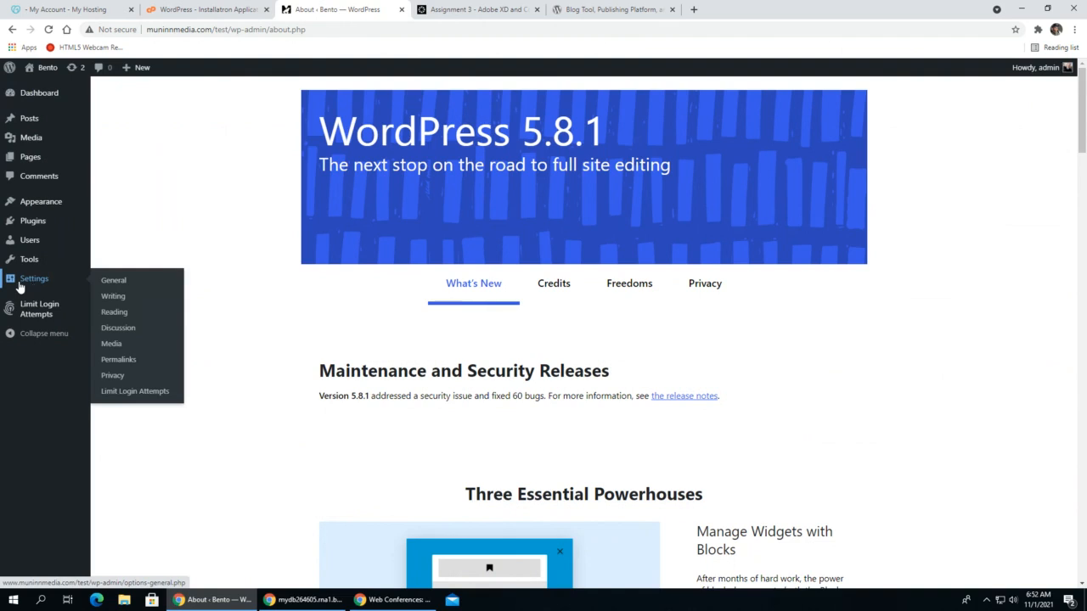
{"action": "left_click", "coordinate": [117, 286]}
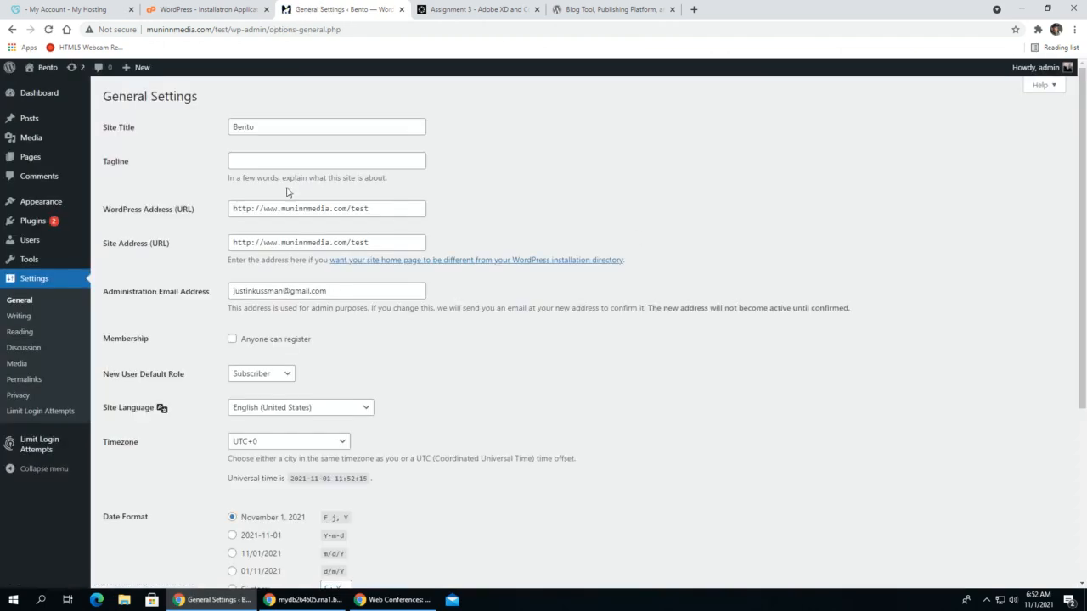
{"action": "left_click_drag", "start_coordinate": [279, 127], "coordinate": [207, 132]}
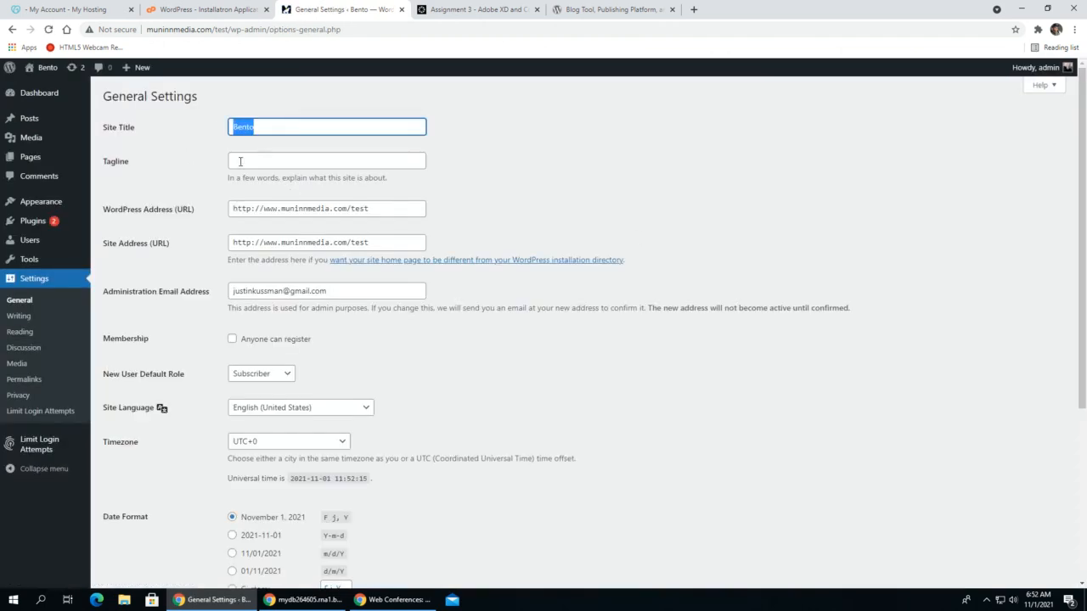
{"action": "left_click", "coordinate": [255, 161]}
{"action": "left_click", "coordinate": [267, 129]}
{"action": "left_click", "coordinate": [269, 156]}
{"action": "left_click", "coordinate": [283, 127]}
{"action": "left_click", "coordinate": [282, 157]}
{"action": "left_click", "coordinate": [288, 125]}
{"action": "left_click", "coordinate": [277, 157]}
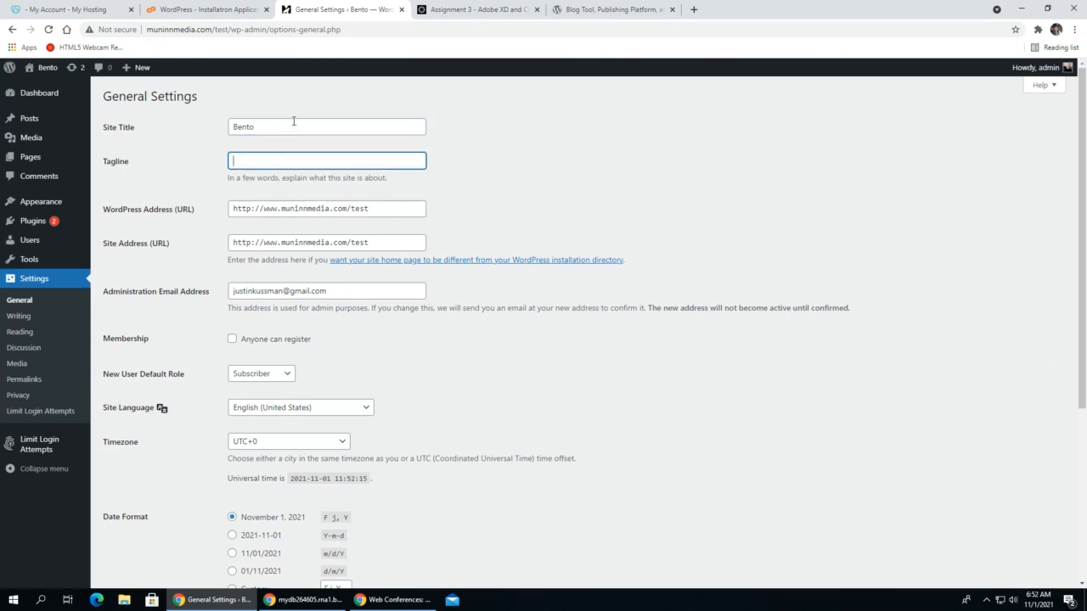
{"action": "left_click", "coordinate": [292, 124]}
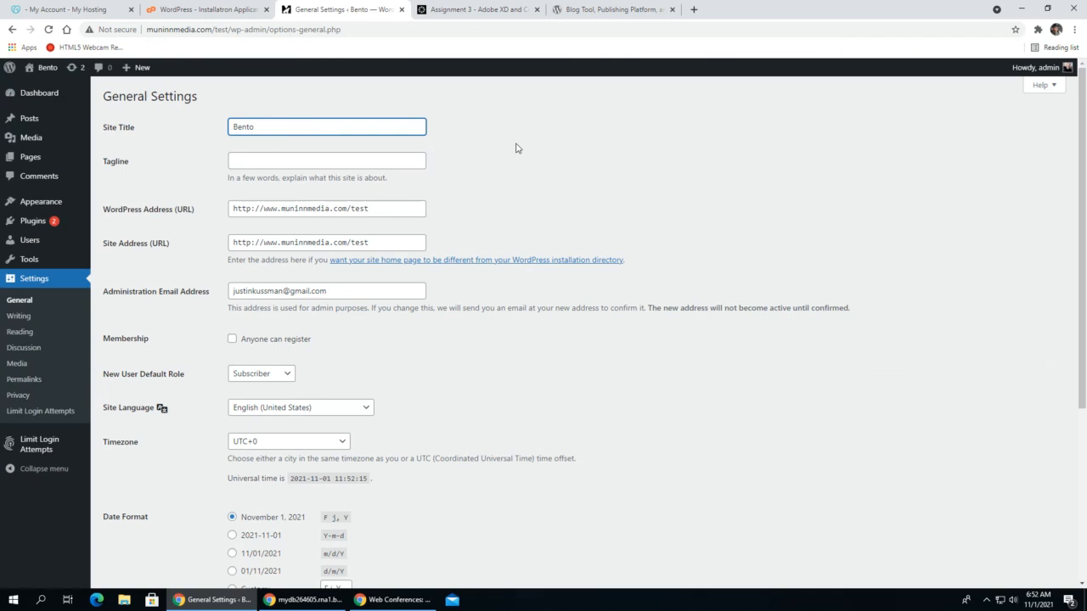
{"action": "double_click", "coordinate": [296, 127]}
{"action": "left_click", "coordinate": [282, 127]}
{"action": "left_click", "coordinate": [293, 159]}
{"action": "left_click", "coordinate": [312, 129]}
{"action": "left_click", "coordinate": [319, 160]}
{"action": "left_click_drag", "start_coordinate": [764, 8], "coordinate": [302, 15]}
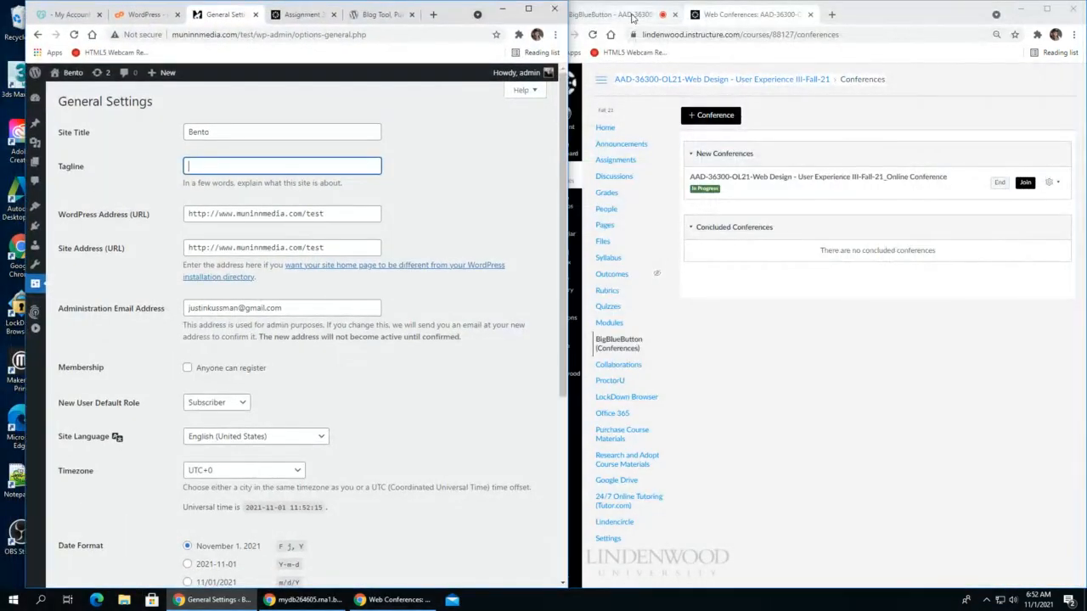
{"action": "left_click", "coordinate": [632, 18]}
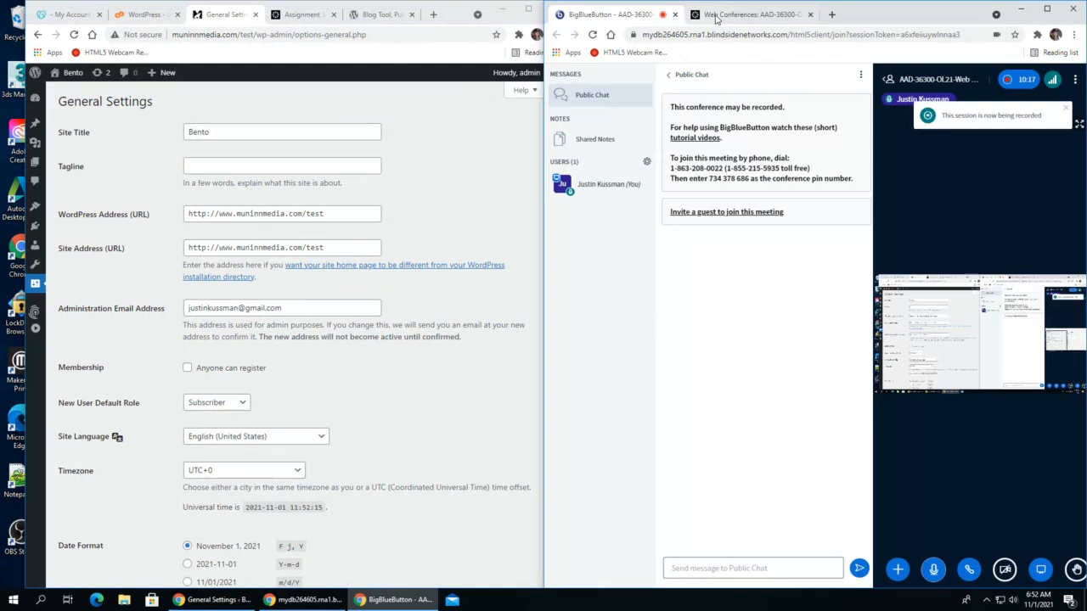
{"action": "double_click", "coordinate": [459, 17]}
- Replace the site title with "The Best Hats on the Web"
{"action": "left_click", "coordinate": [248, 129]}
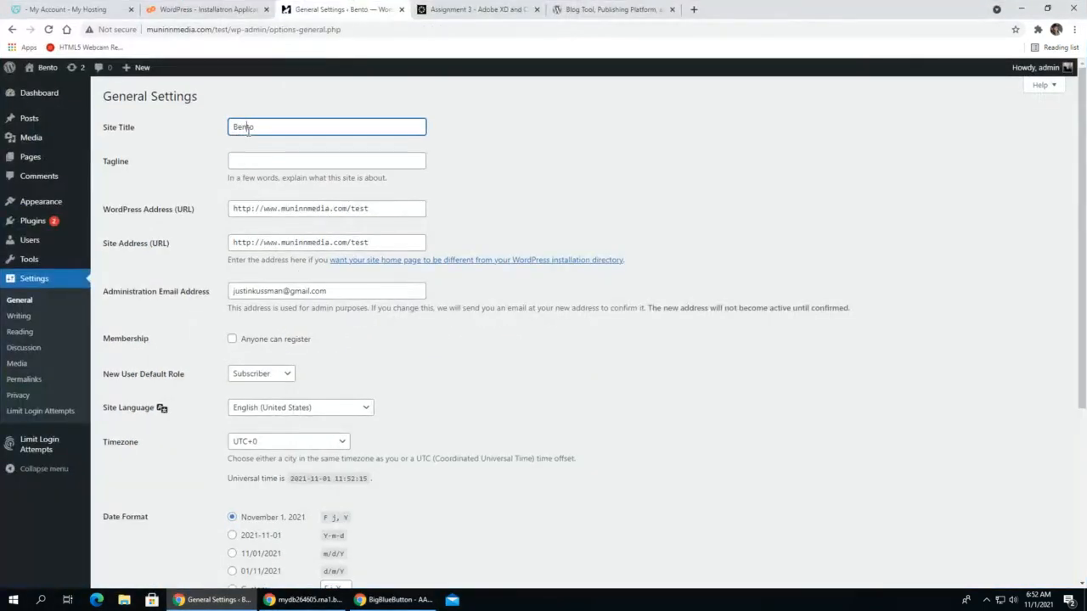
{"action": "double_click", "coordinate": [248, 129]}
{"action": "type", "text": "The Best "}
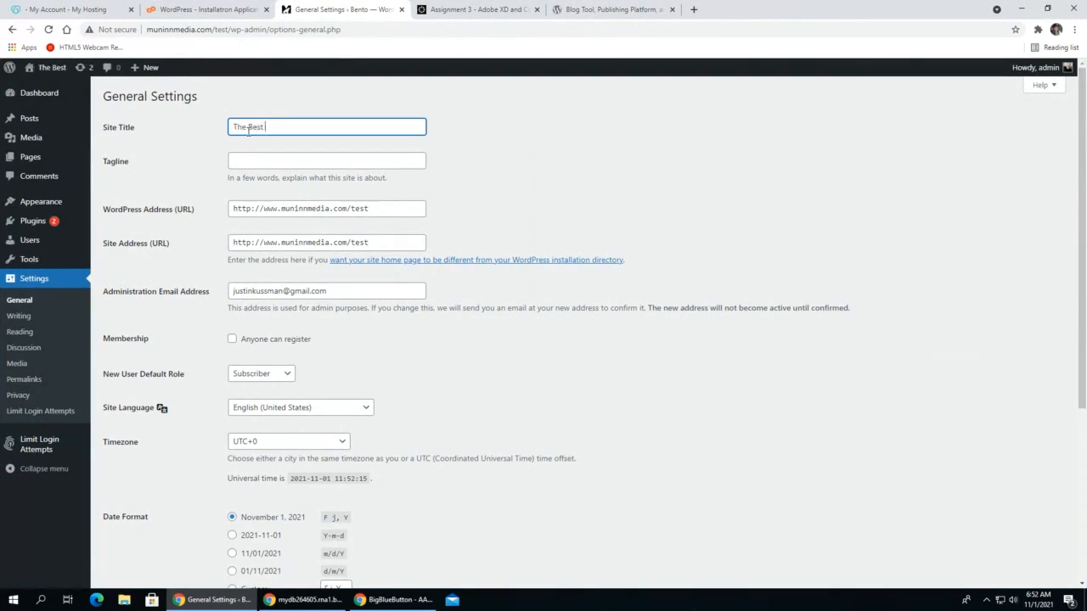
{"action": "type", "text": "Hats on the Web"}
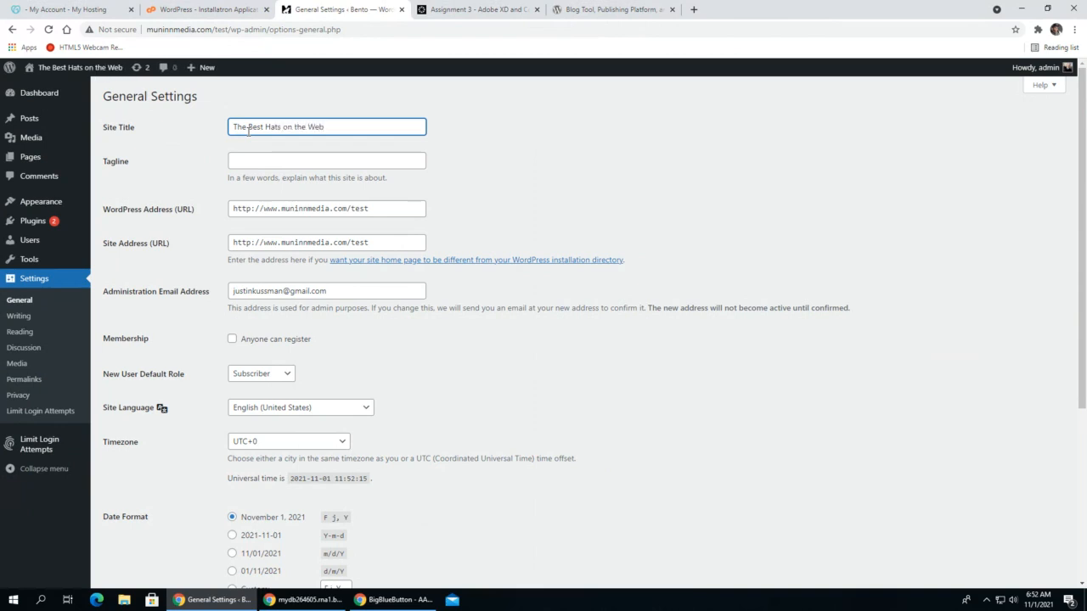
{"action": "left_click_drag", "start_coordinate": [374, 120], "coordinate": [187, 130]}
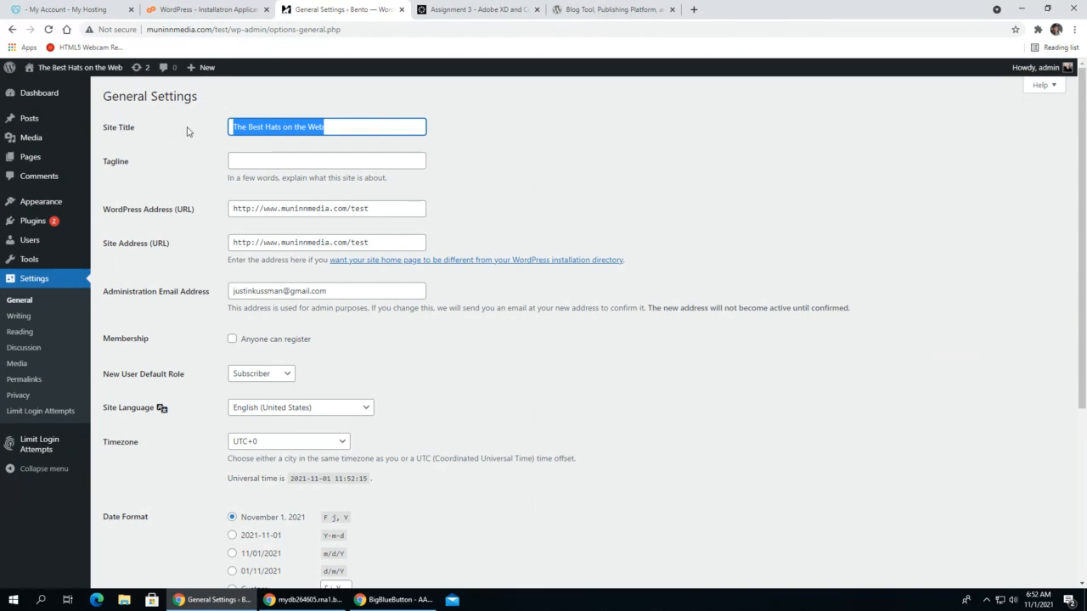
- Set the tagline to "We sell the best hats" and save the general settings
{"action": "left_click", "coordinate": [278, 164]}
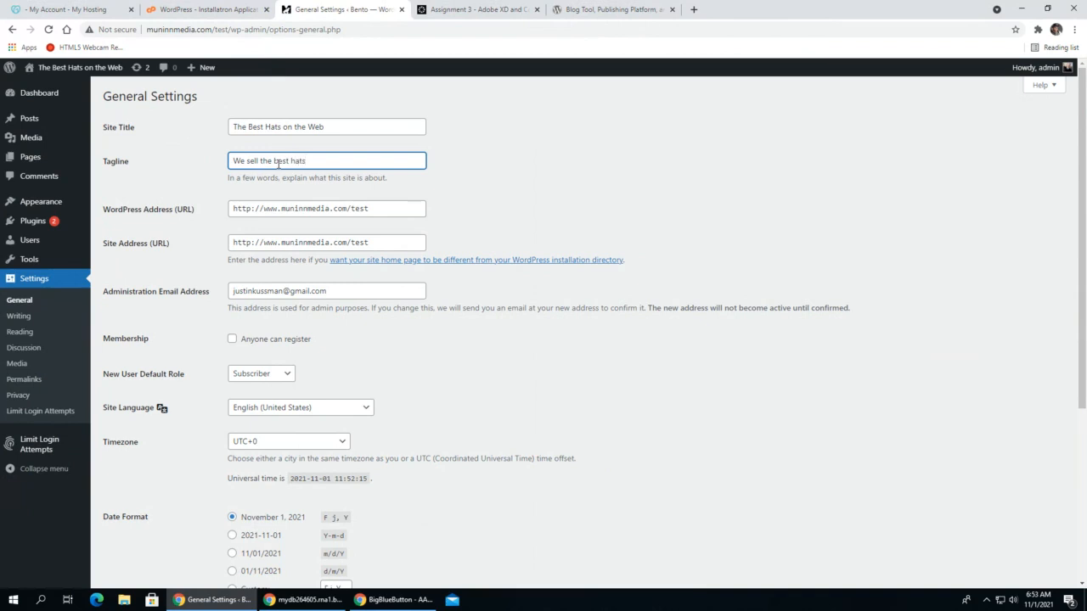
{"action": "scroll", "coordinate": [337, 216], "scroll_direction": "down", "scroll_amount": 2}
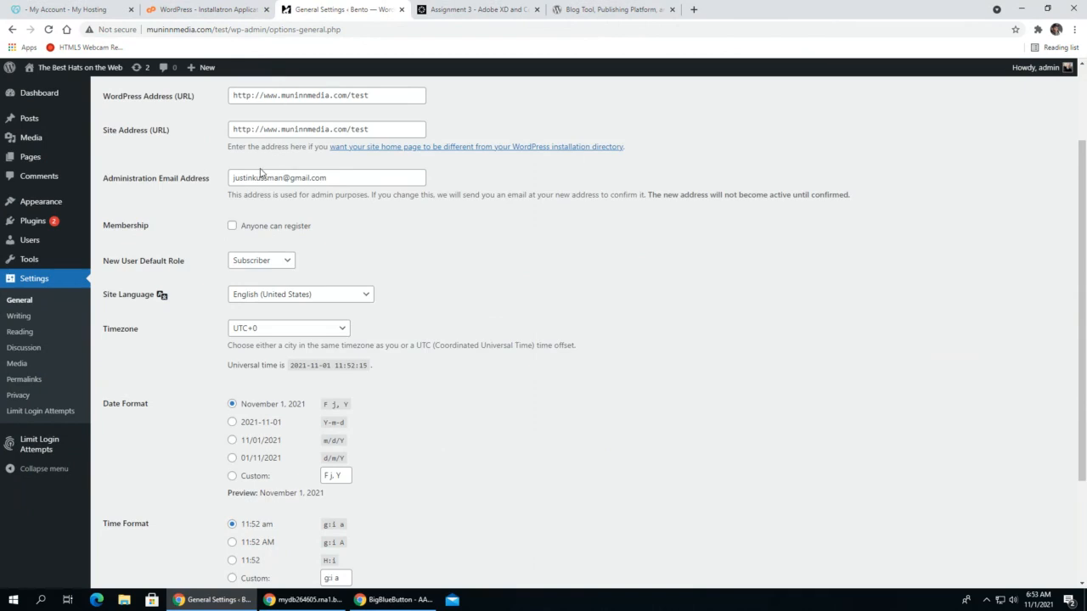
{"action": "scroll", "coordinate": [221, 188], "scroll_direction": "down", "scroll_amount": 2}
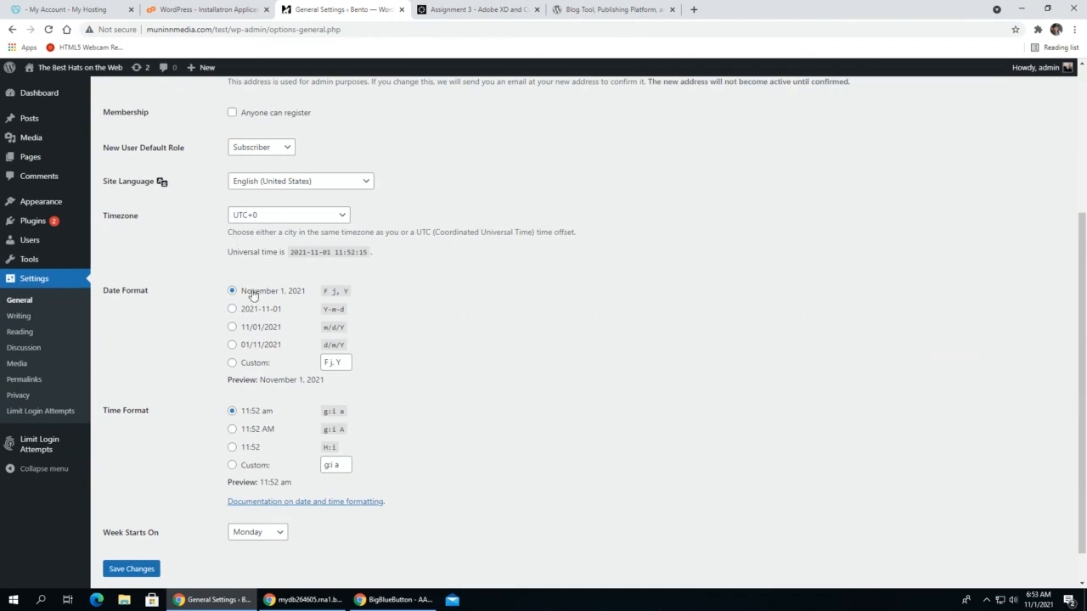
{"action": "scroll", "coordinate": [243, 456], "scroll_direction": "down", "scroll_amount": 1}
{"action": "scroll", "coordinate": [243, 369], "scroll_direction": "up", "scroll_amount": 5}
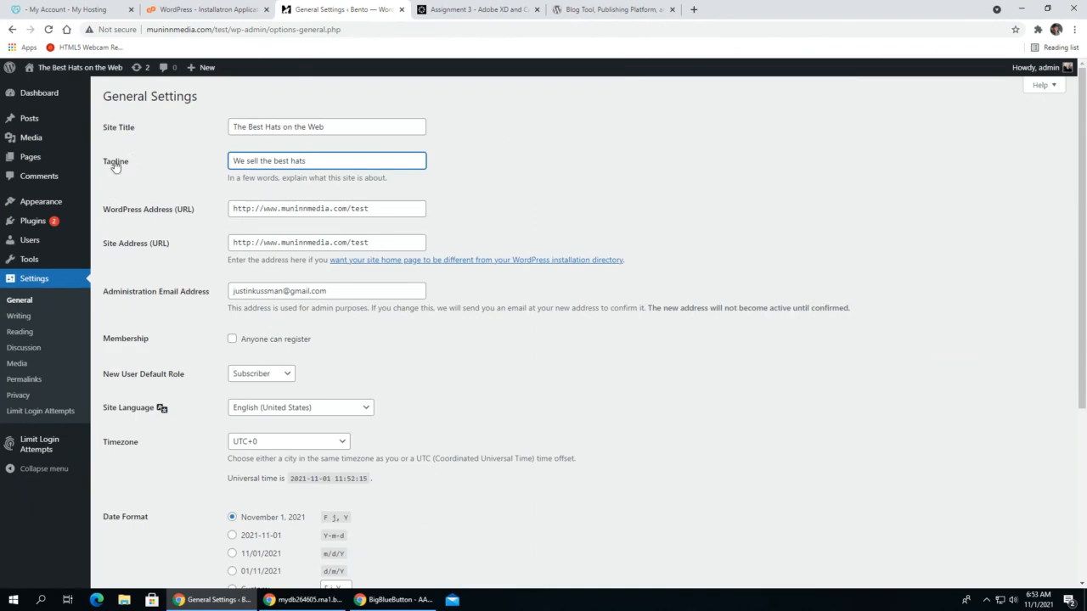
{"action": "scroll", "coordinate": [135, 510], "scroll_direction": "down", "scroll_amount": 3}
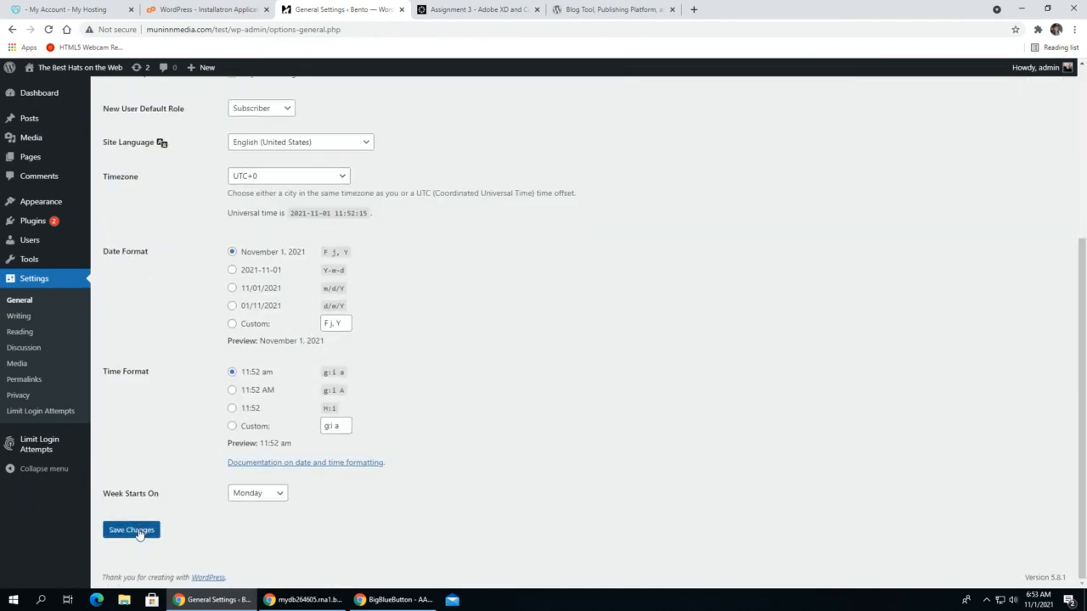
{"action": "left_click", "coordinate": [135, 531]}
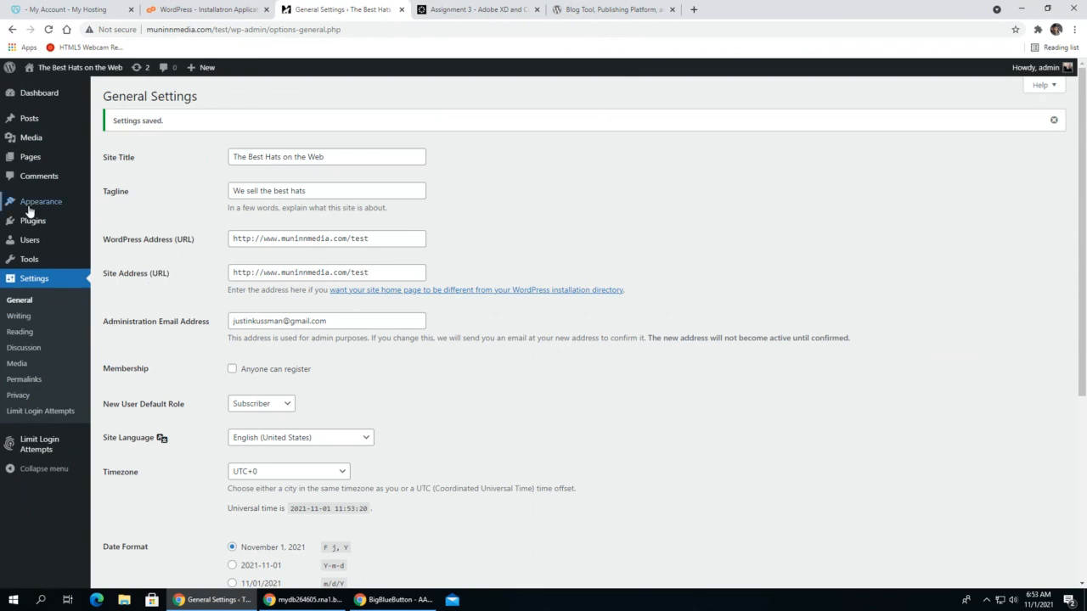
- Open the installed plugins list and delete the Hello Dolly and Akismet Anti-Spam plugins
{"action": "mouse_move", "coordinate": [37, 228]}
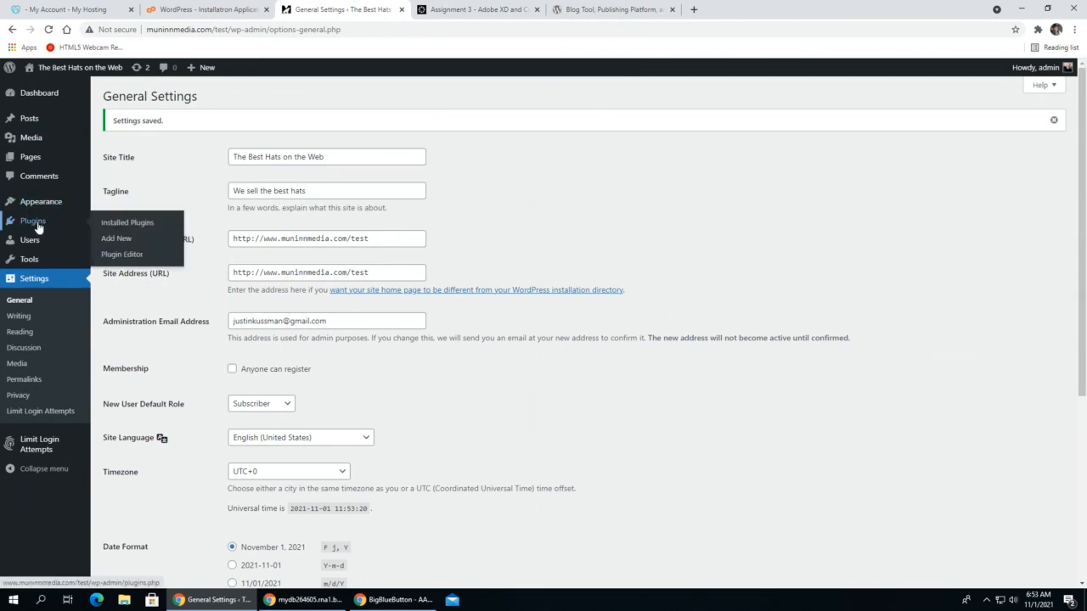
{"action": "left_click", "coordinate": [37, 226]}
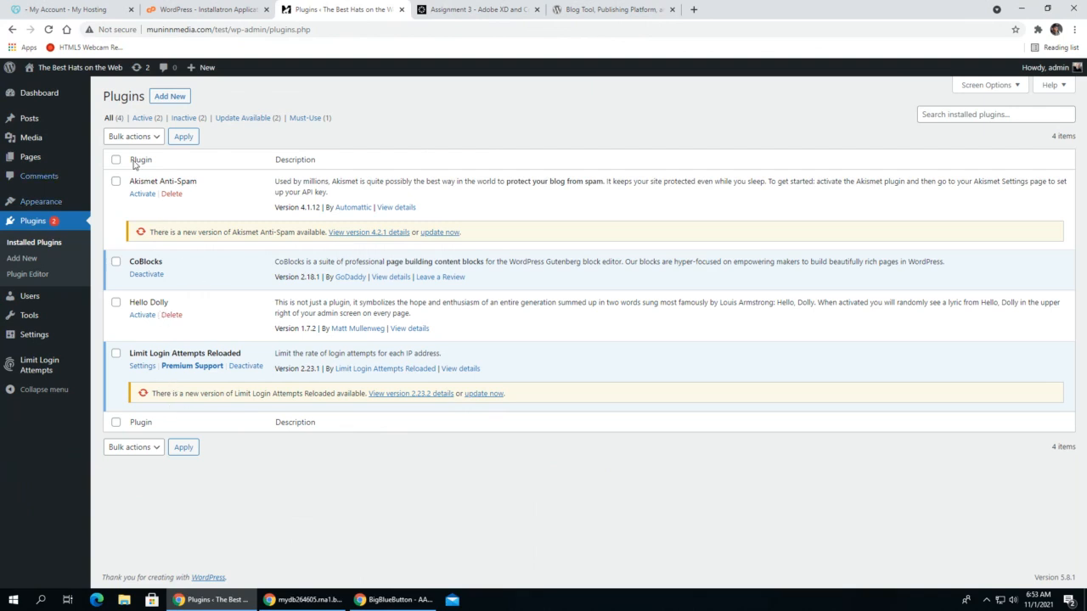
{"action": "left_click", "coordinate": [174, 315]}
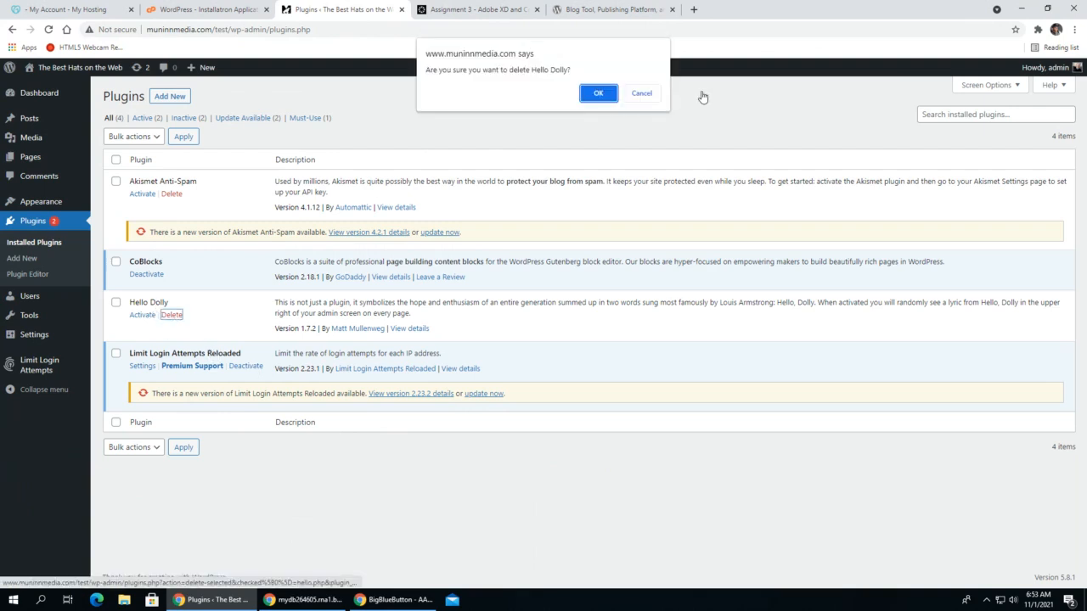
{"action": "left_click", "coordinate": [599, 93]}
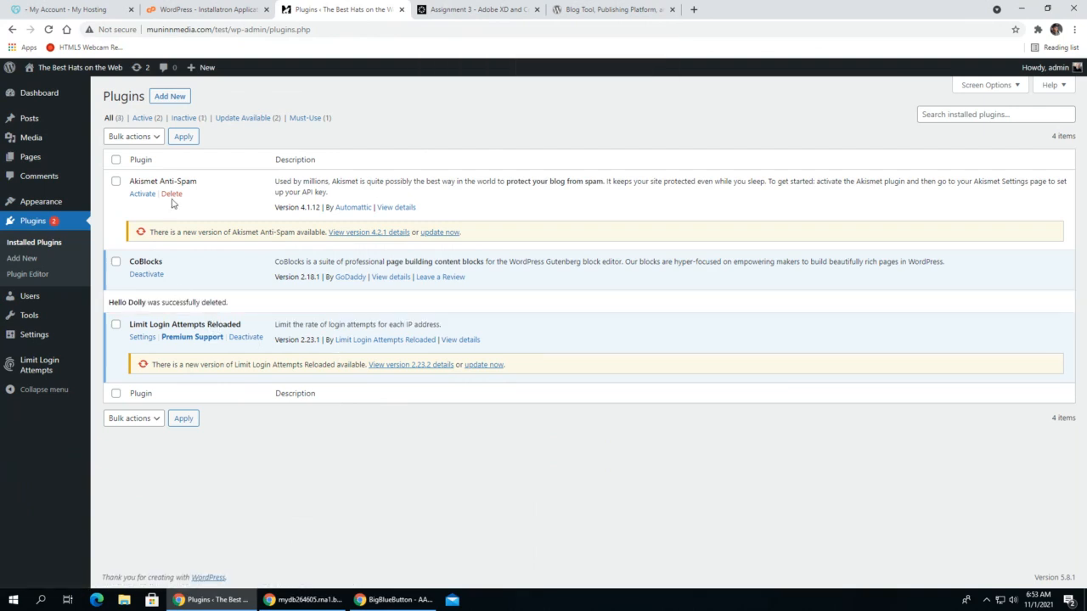
{"action": "left_click", "coordinate": [170, 194]}
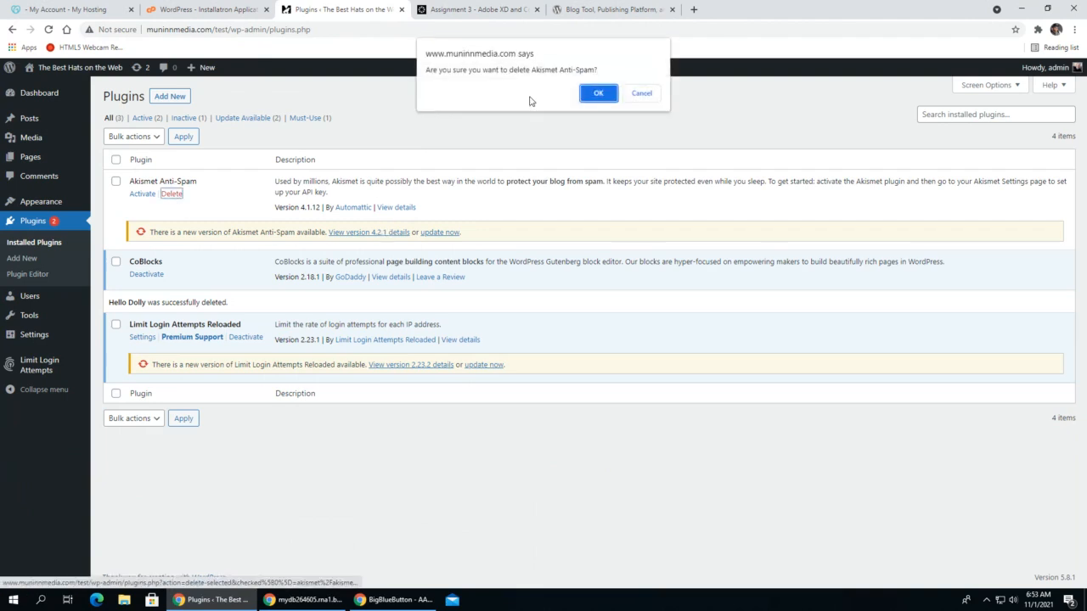
{"action": "left_click", "coordinate": [601, 92]}
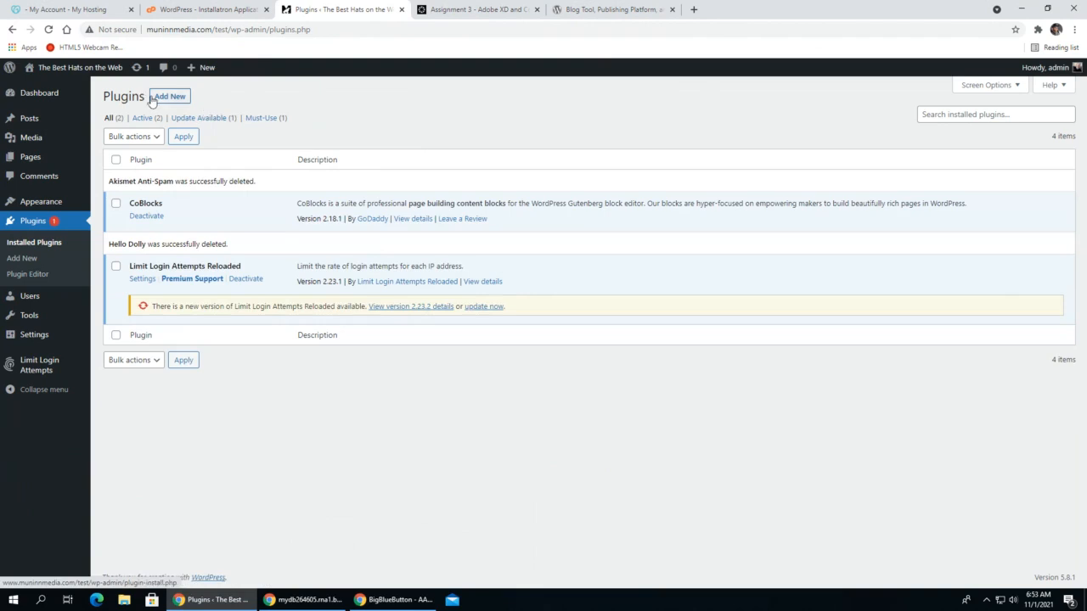
- Go to the popular plugins available to add and install Yoast SEO
{"action": "left_click", "coordinate": [173, 100]}
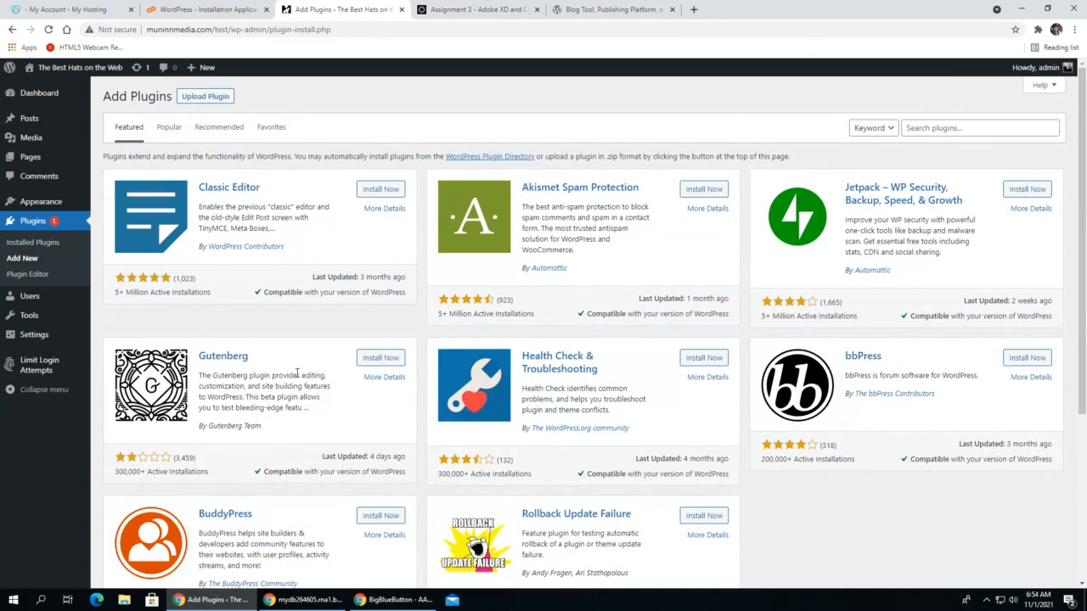
{"action": "left_click", "coordinate": [169, 127]}
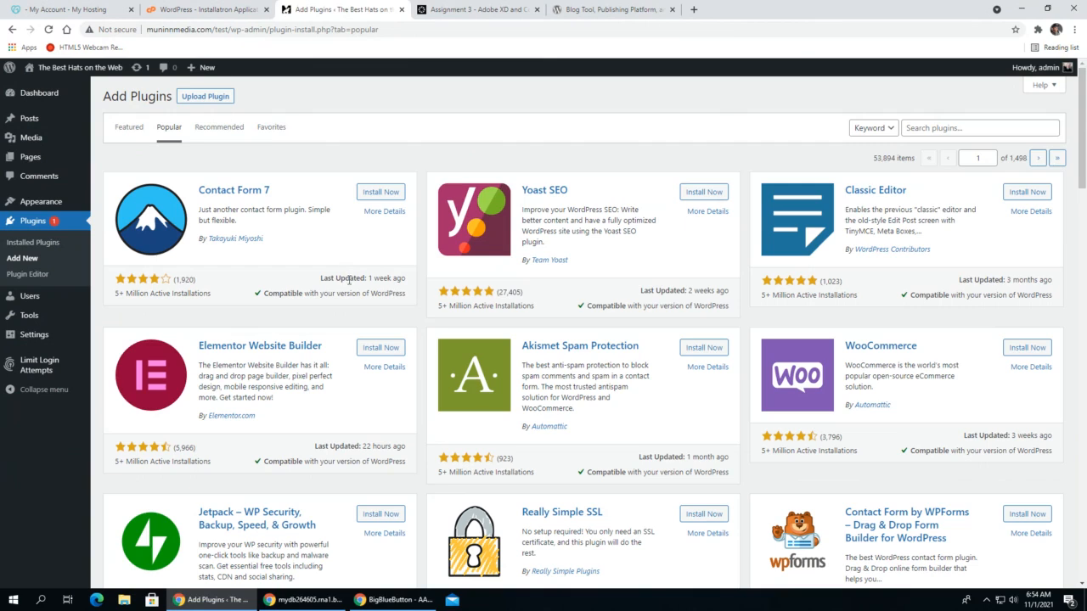
{"action": "scroll", "coordinate": [345, 269], "scroll_direction": "down", "scroll_amount": 1}
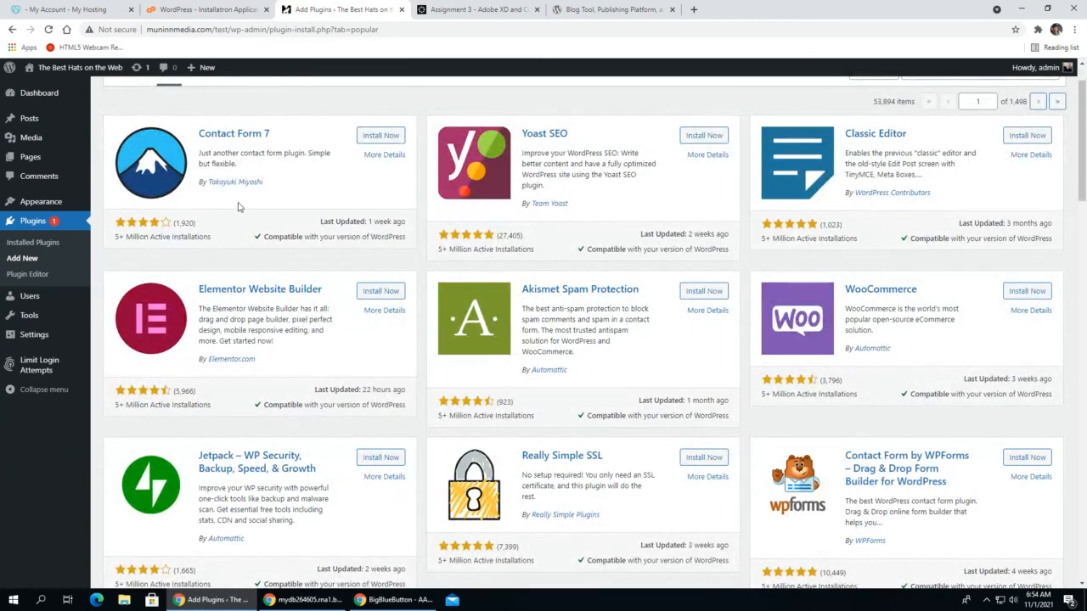
{"action": "scroll", "coordinate": [366, 257], "scroll_direction": "up", "scroll_amount": 1}
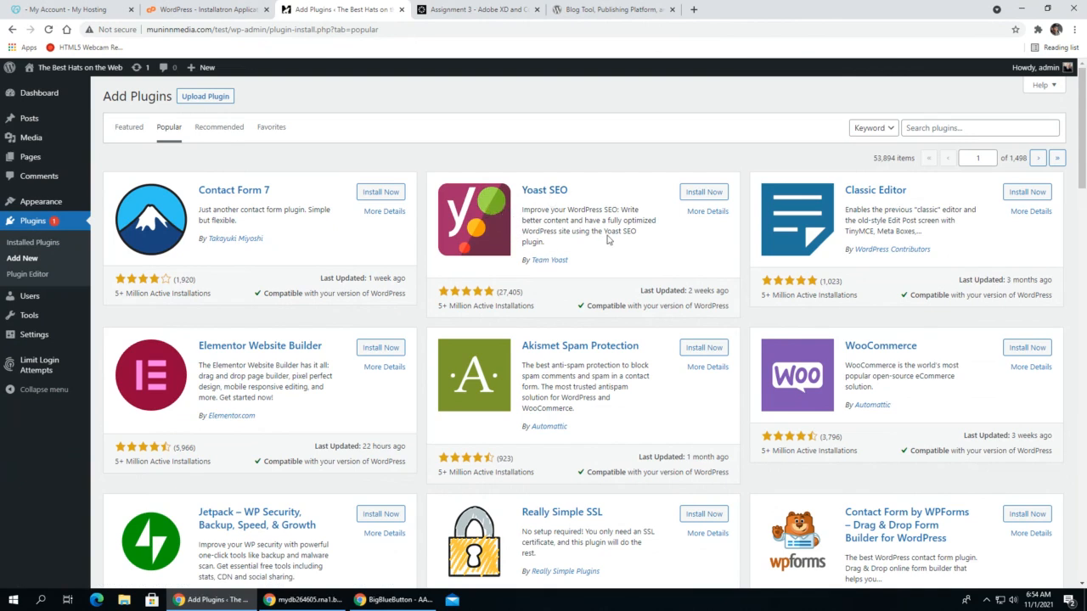
{"action": "left_click", "coordinate": [698, 192]}
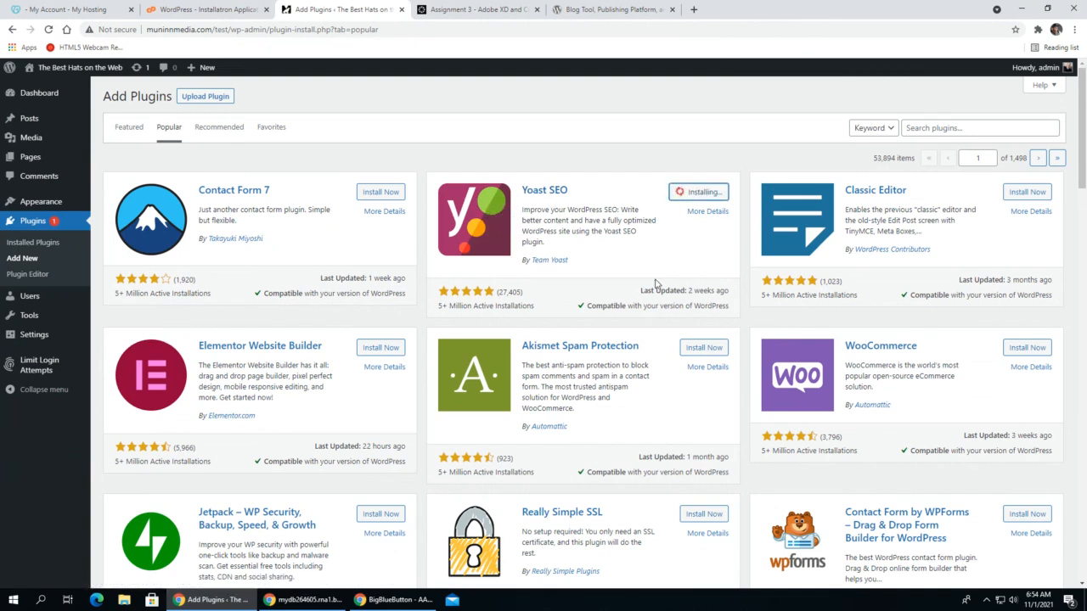
- Install the Wordfence Security – Firewall & Malware Scan plugin from the popular plugins
{"action": "scroll", "coordinate": [655, 317], "scroll_direction": "down", "scroll_amount": 2}
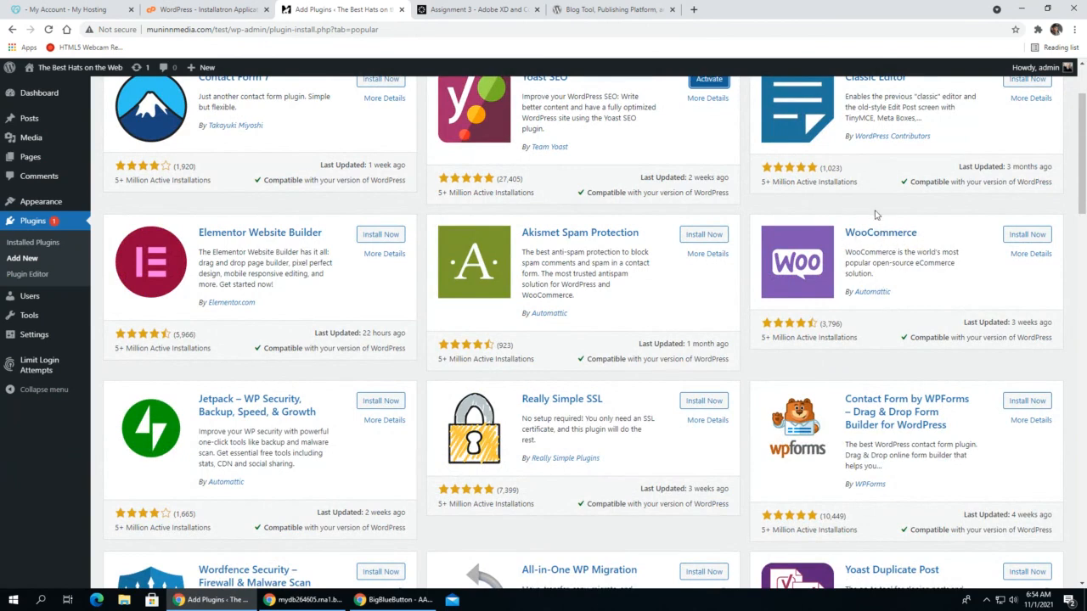
{"action": "scroll", "coordinate": [225, 264], "scroll_direction": "down", "scroll_amount": 2}
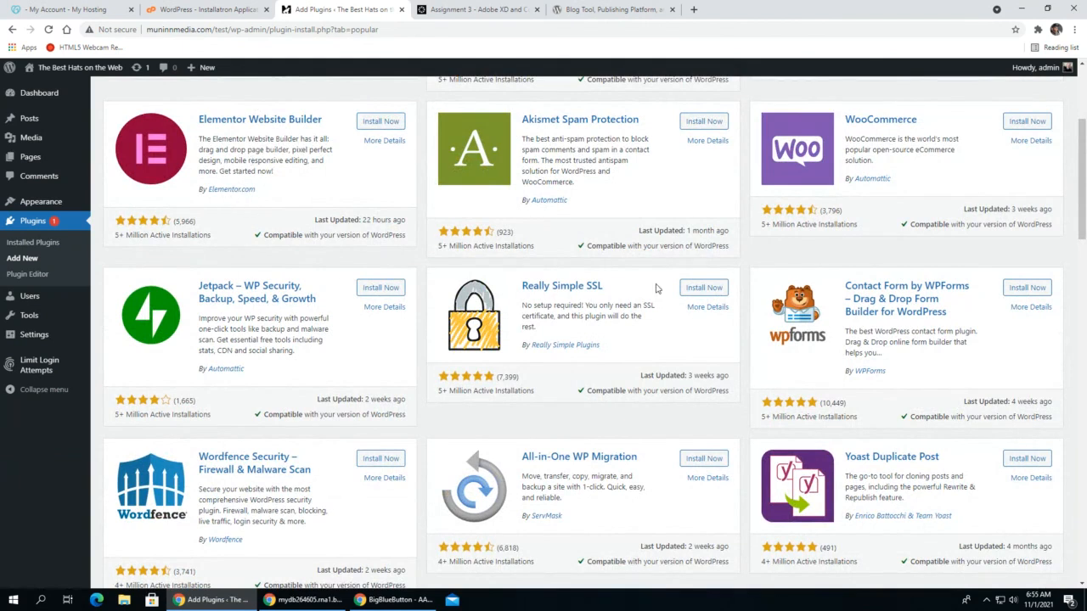
{"action": "scroll", "coordinate": [324, 330], "scroll_direction": "down", "scroll_amount": 2}
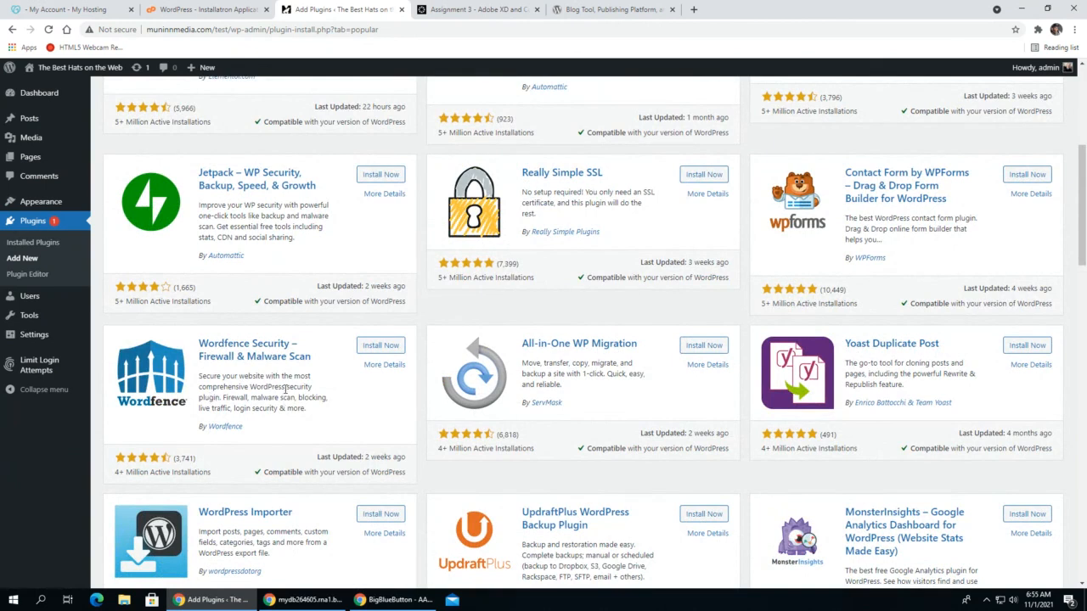
{"action": "left_click", "coordinate": [390, 347]}
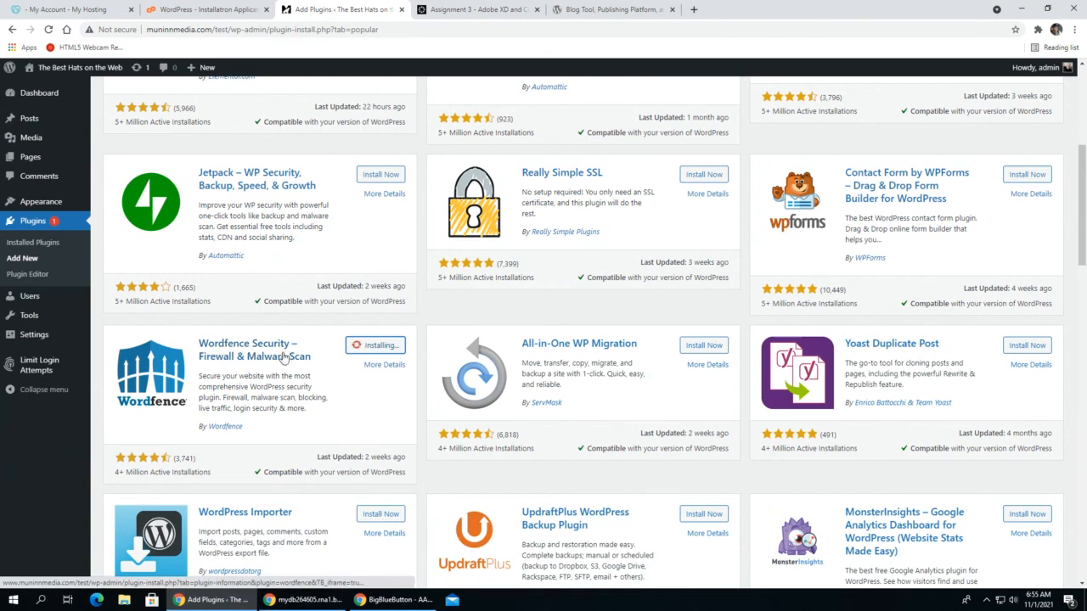
- Browse the remaining popular plugins and install Classic Editor
{"action": "scroll", "coordinate": [349, 438], "scroll_direction": "down", "scroll_amount": 2}
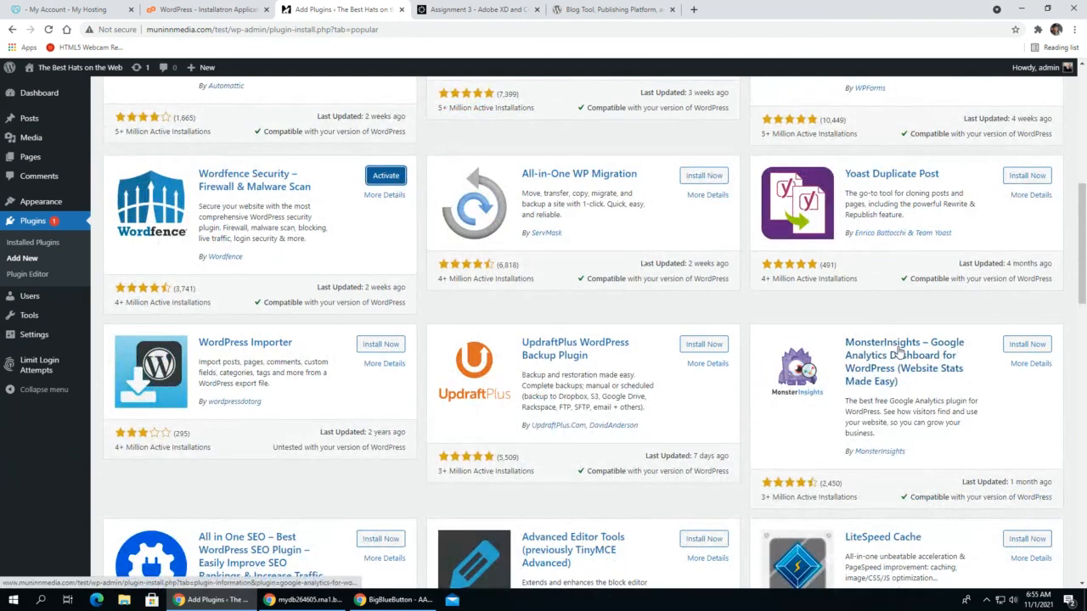
{"action": "scroll", "coordinate": [745, 352], "scroll_direction": "down", "scroll_amount": 7}
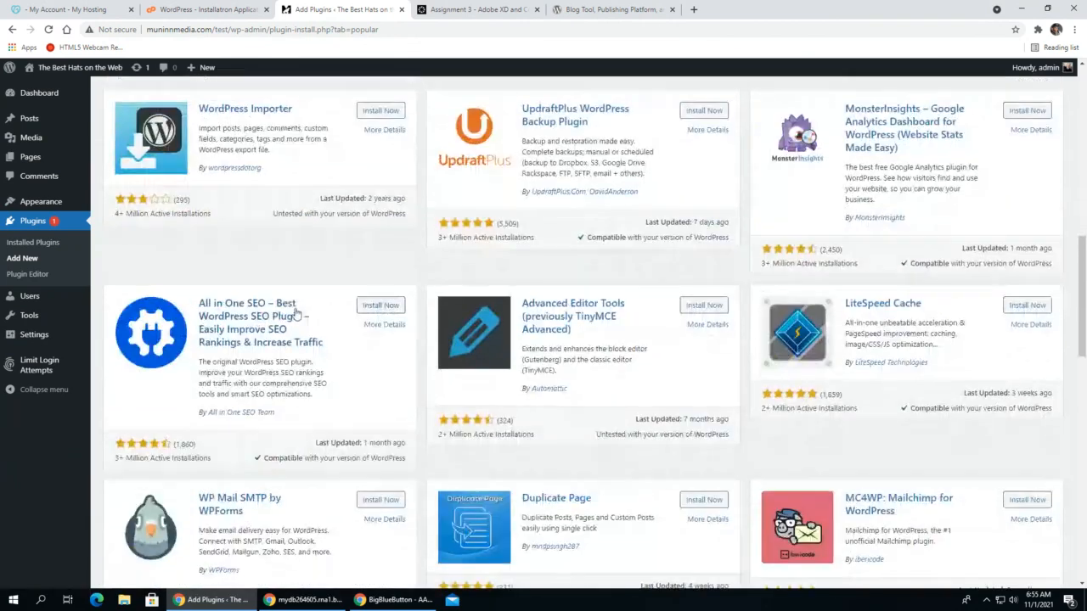
{"action": "scroll", "coordinate": [186, 307], "scroll_direction": "down", "scroll_amount": 5}
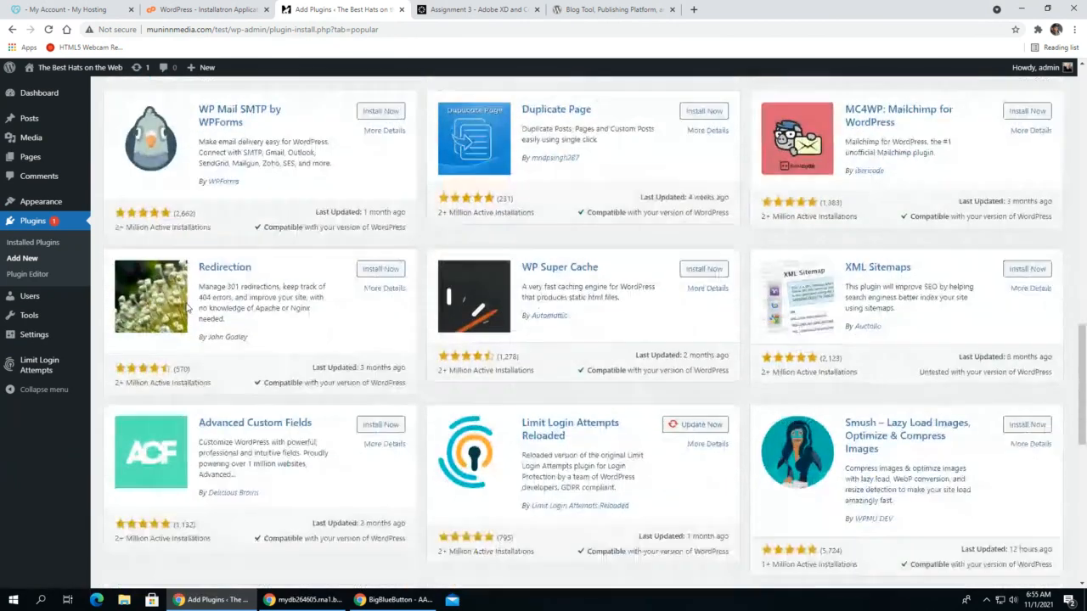
{"action": "scroll", "coordinate": [186, 307], "scroll_direction": "down", "scroll_amount": 3}
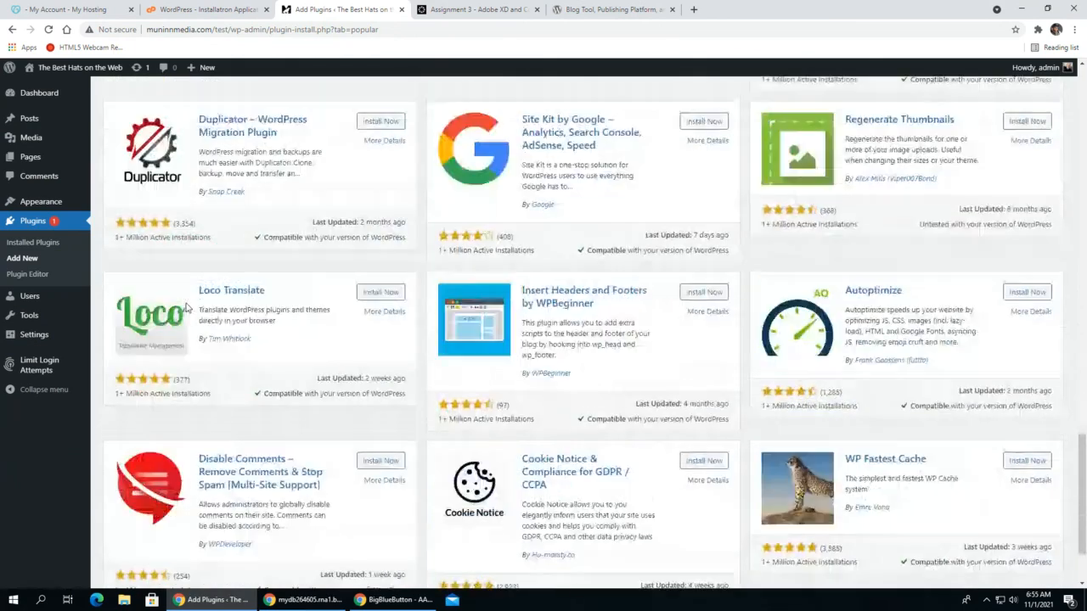
{"action": "scroll", "coordinate": [247, 330], "scroll_direction": "up", "scroll_amount": 20}
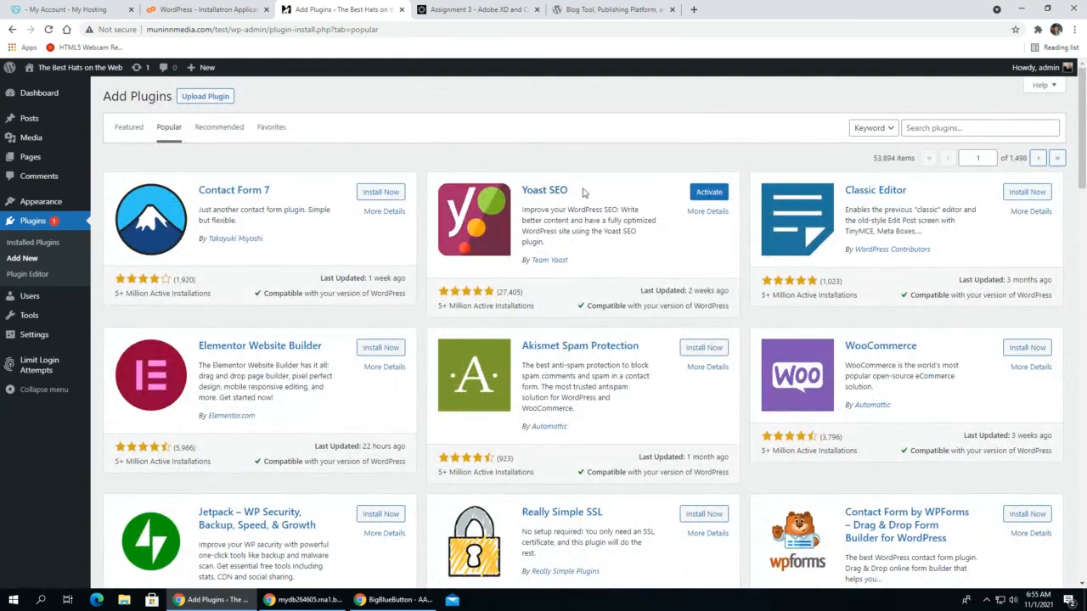
{"action": "scroll", "coordinate": [575, 255], "scroll_direction": "down", "scroll_amount": 5}
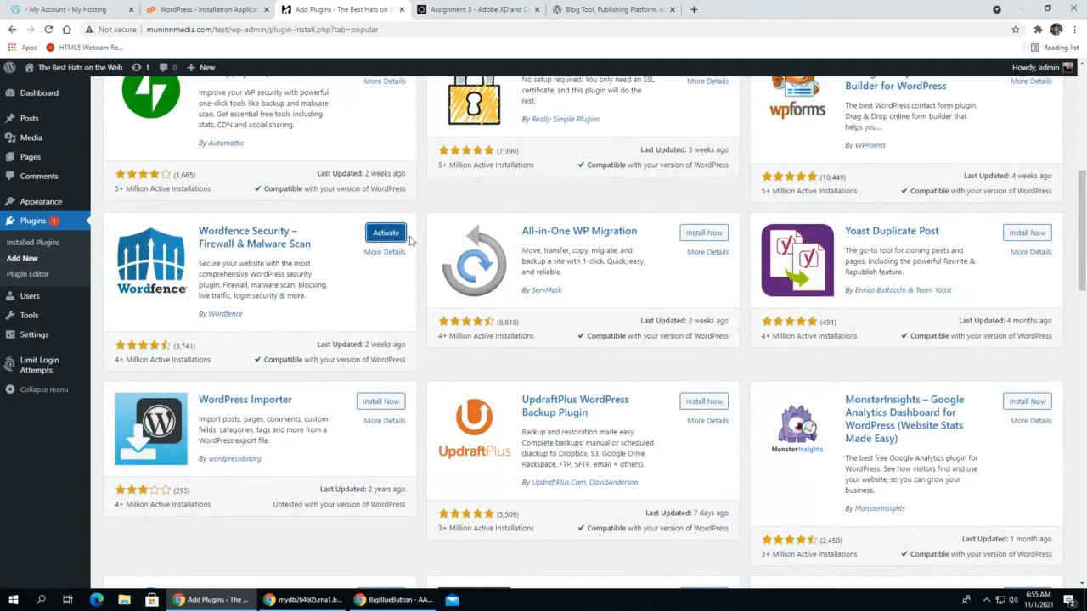
{"action": "scroll", "coordinate": [420, 243], "scroll_direction": "up", "scroll_amount": 5}
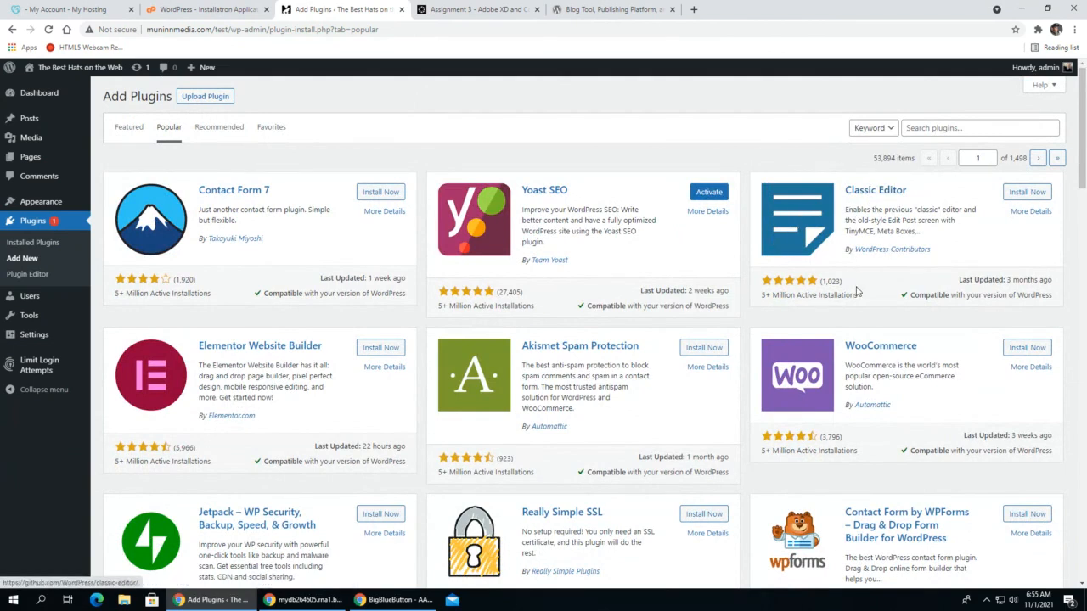
{"action": "left_click", "coordinate": [1021, 193]}
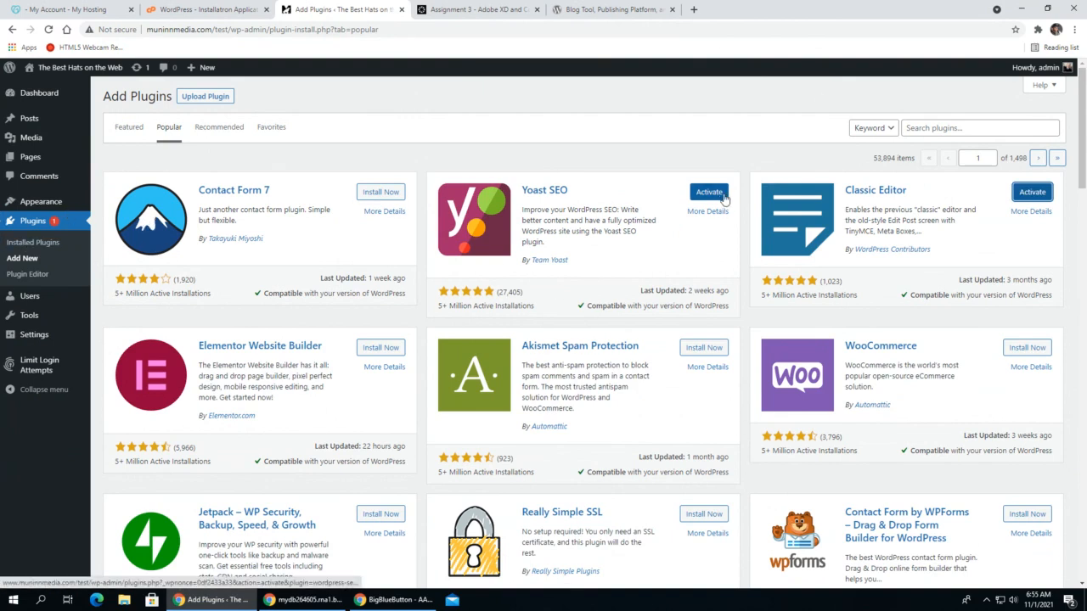
- Move the Blog, Food, Privacy Policy and Reservations pages to the trash, keeping only the Home page
{"action": "left_click", "coordinate": [34, 226]}
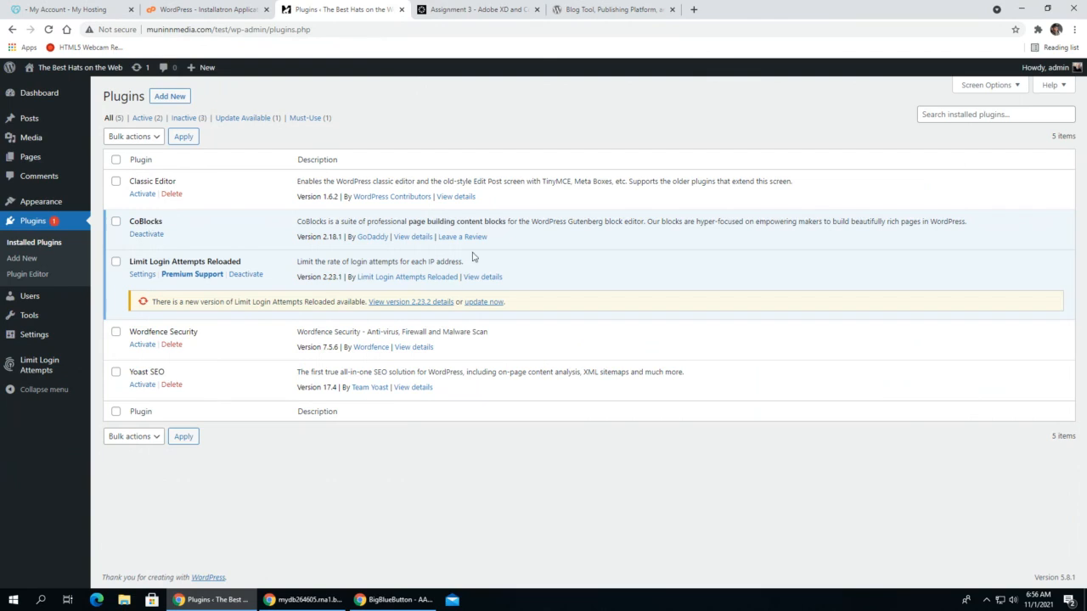
{"action": "left_click", "coordinate": [25, 164]}
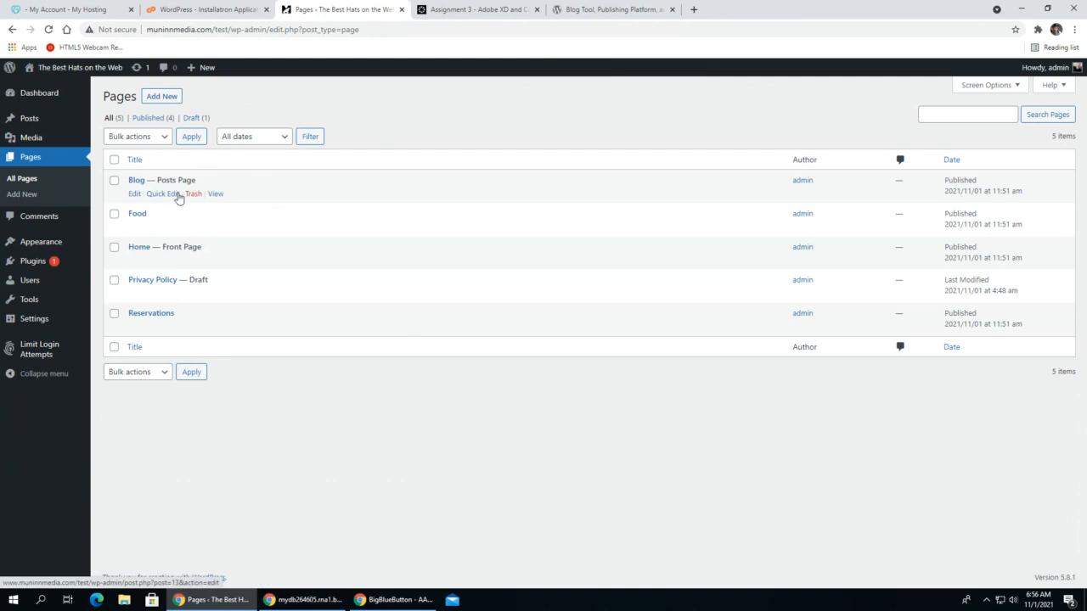
{"action": "left_click", "coordinate": [193, 193]}
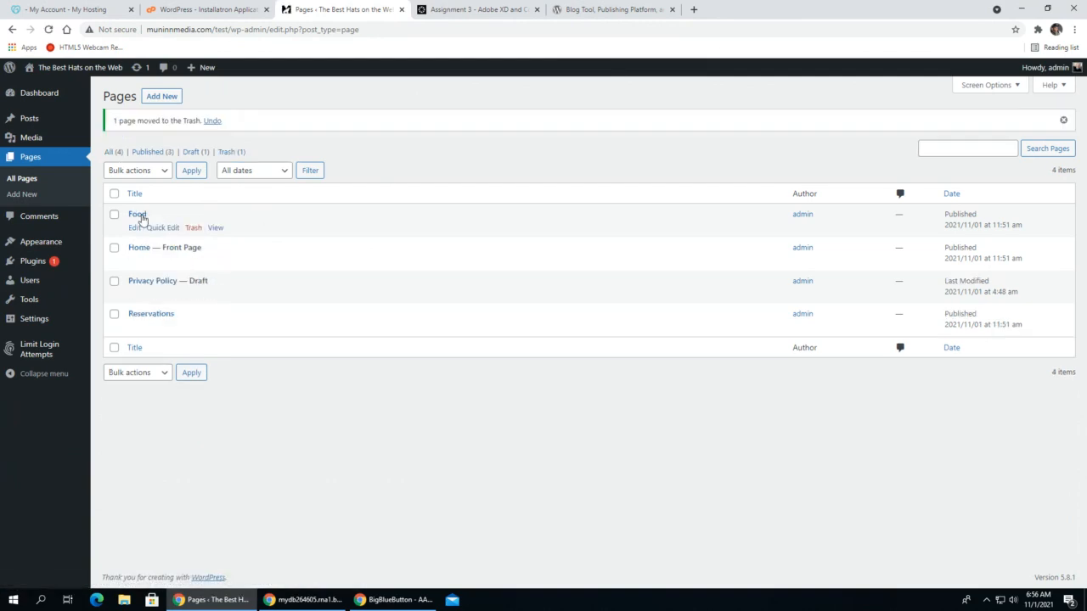
{"action": "left_click", "coordinate": [192, 227]}
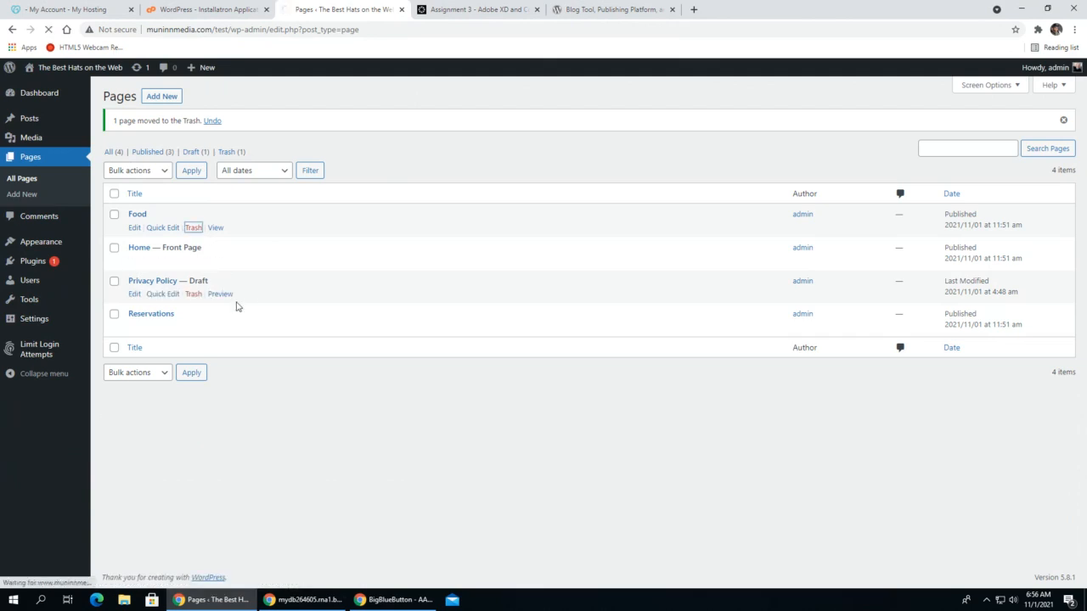
{"action": "left_click", "coordinate": [193, 261]}
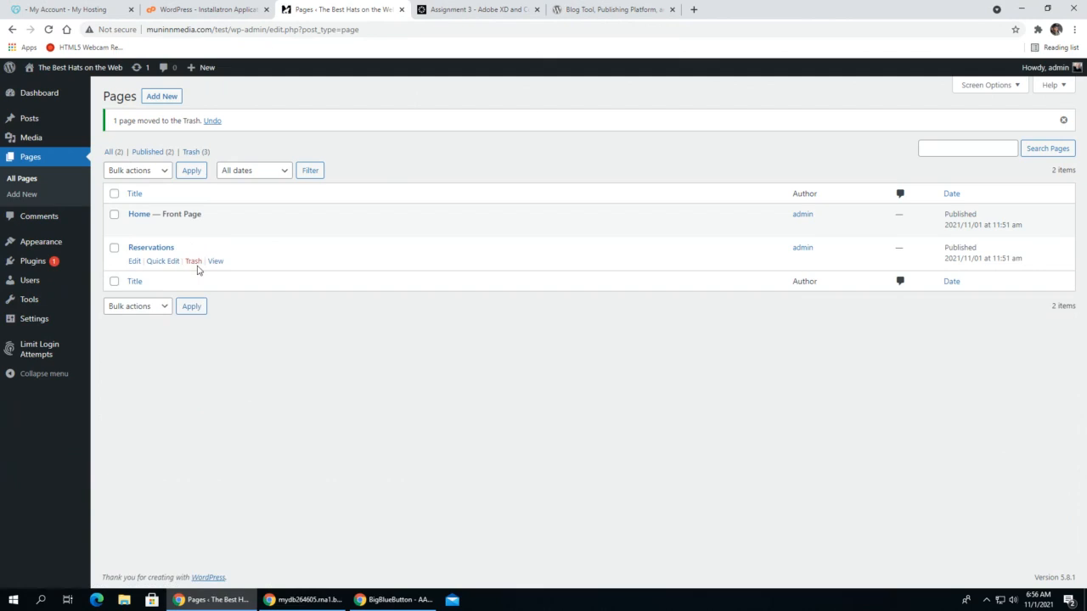
{"action": "left_click", "coordinate": [192, 262]}
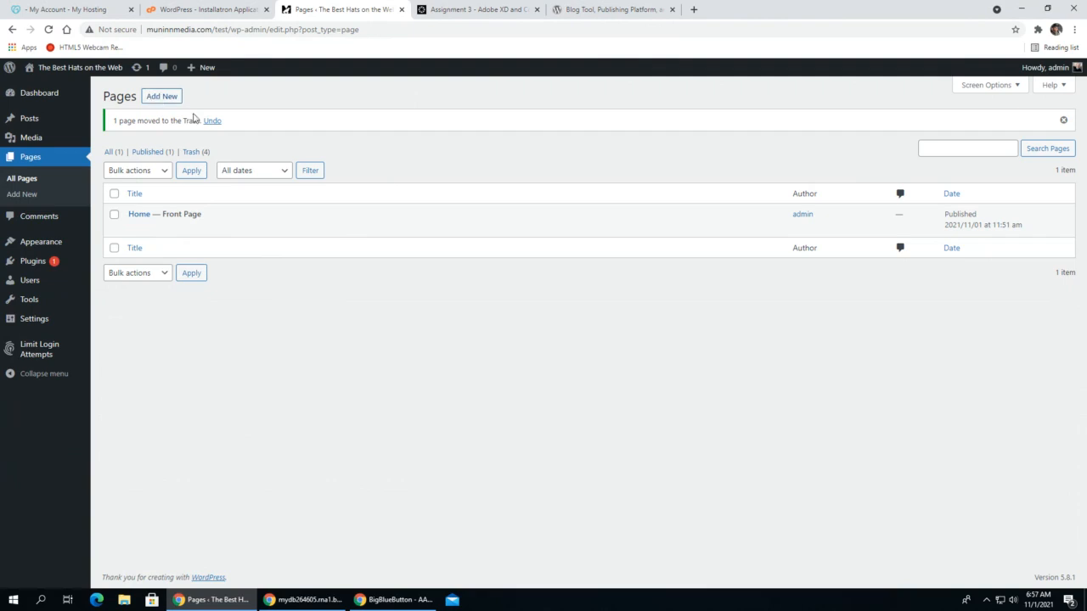
- Create a new page, look through the Most Used, About and Contact layouts, and choose a blank page
{"action": "left_click", "coordinate": [162, 96]}
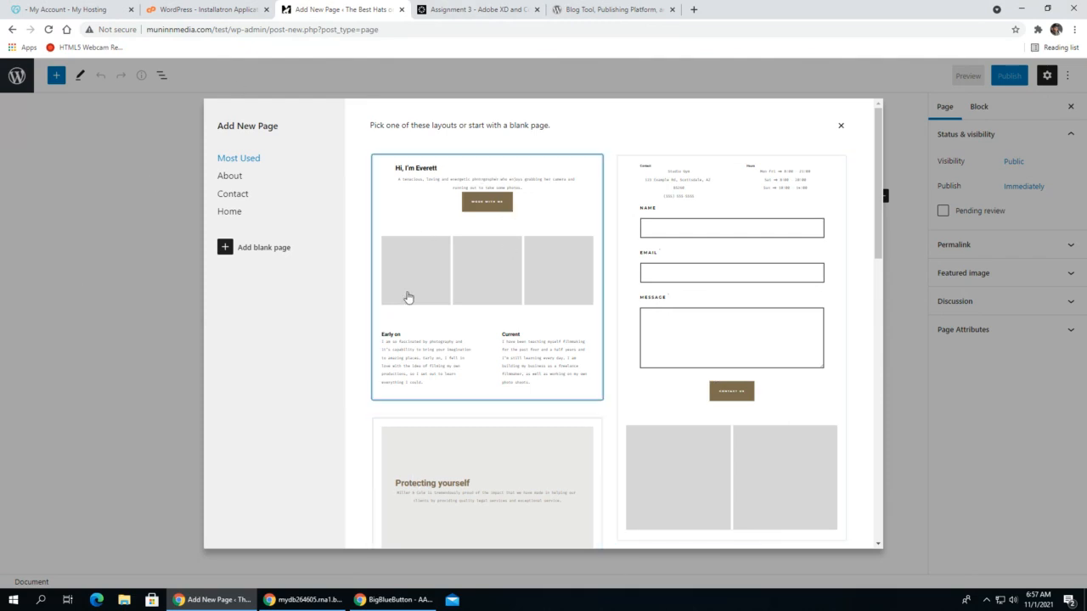
{"action": "left_click", "coordinate": [231, 176]}
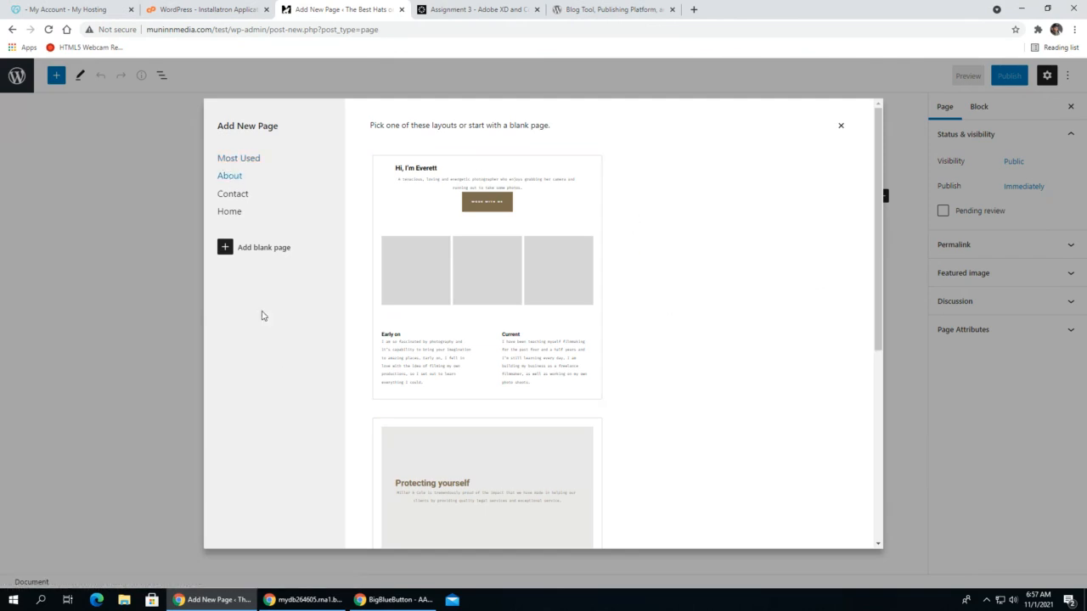
{"action": "left_click", "coordinate": [231, 194]}
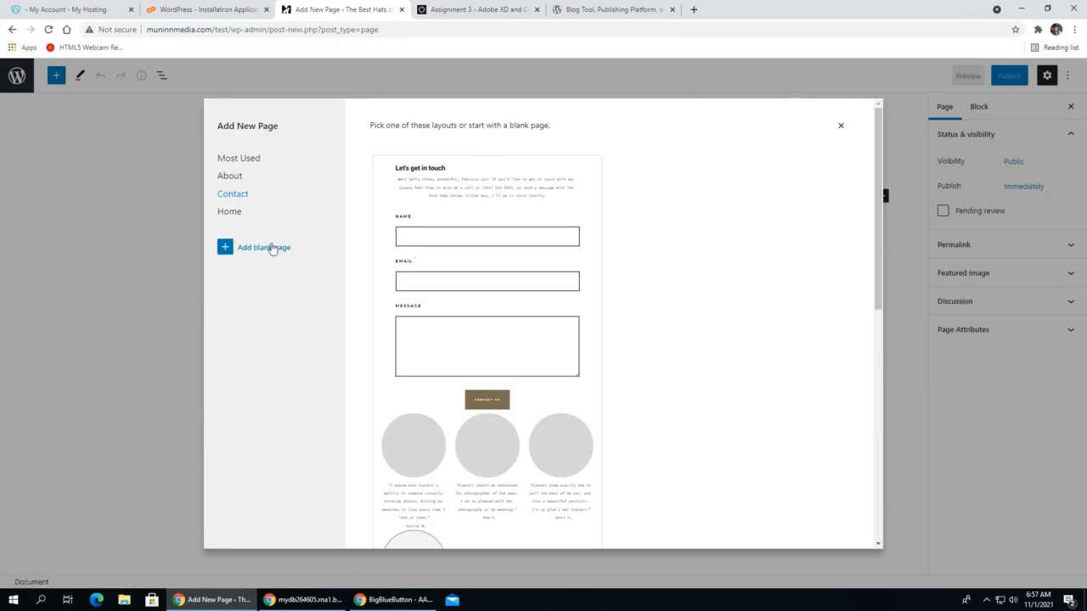
{"action": "left_click", "coordinate": [241, 161]}
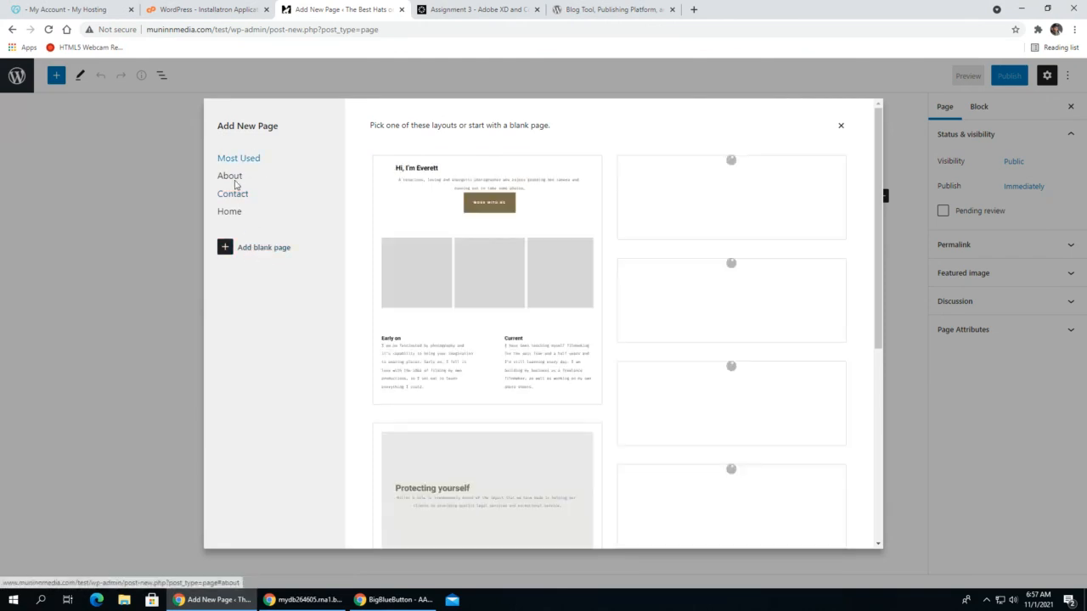
{"action": "left_click", "coordinate": [231, 194]}
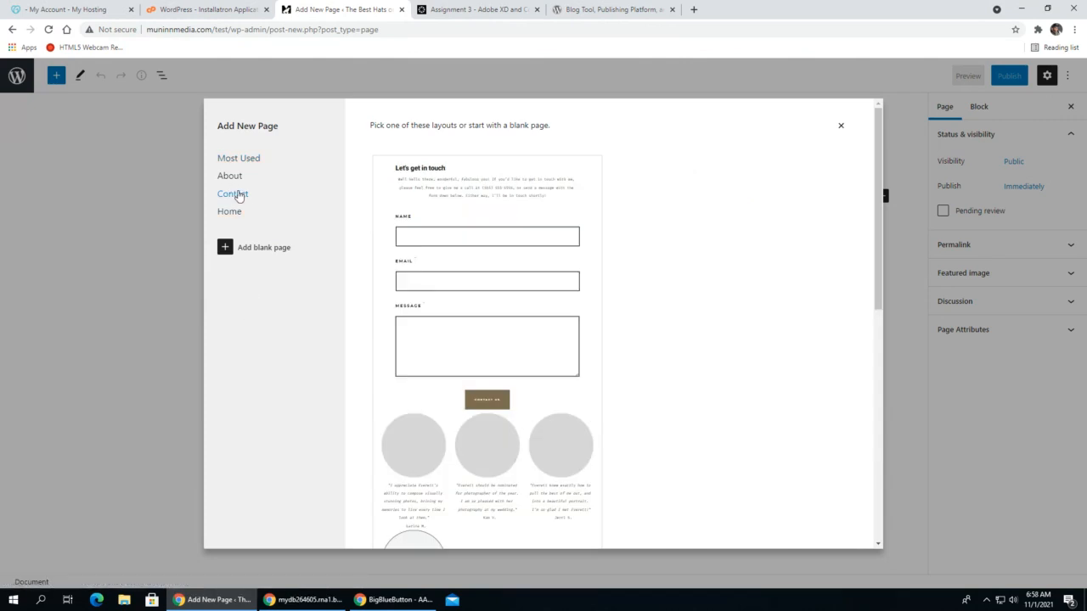
{"action": "scroll", "coordinate": [722, 412], "scroll_direction": "down", "scroll_amount": 3}
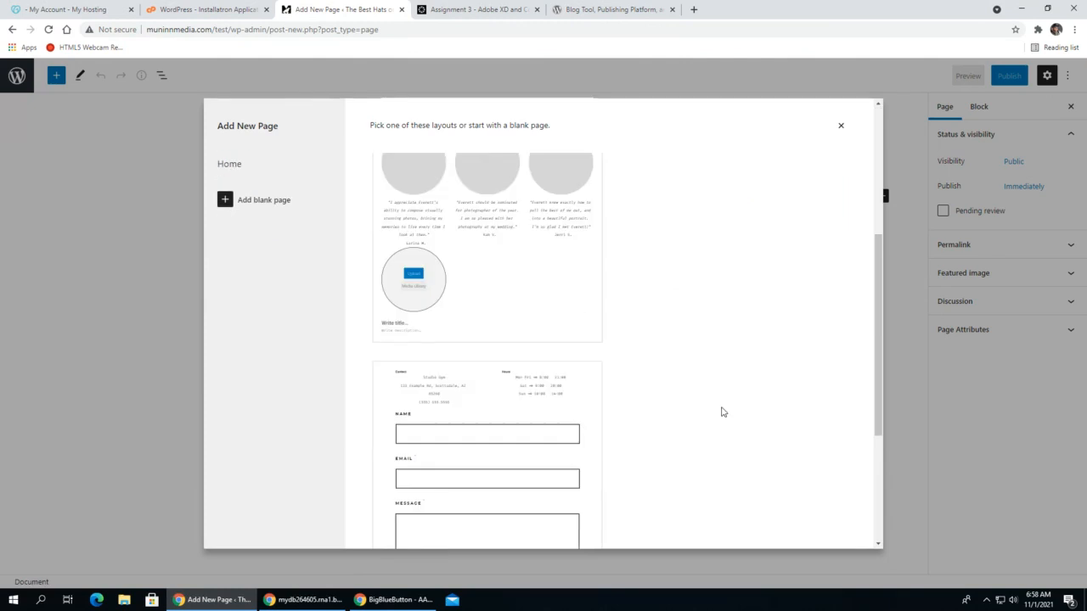
{"action": "scroll", "coordinate": [722, 412], "scroll_direction": "down", "scroll_amount": 3}
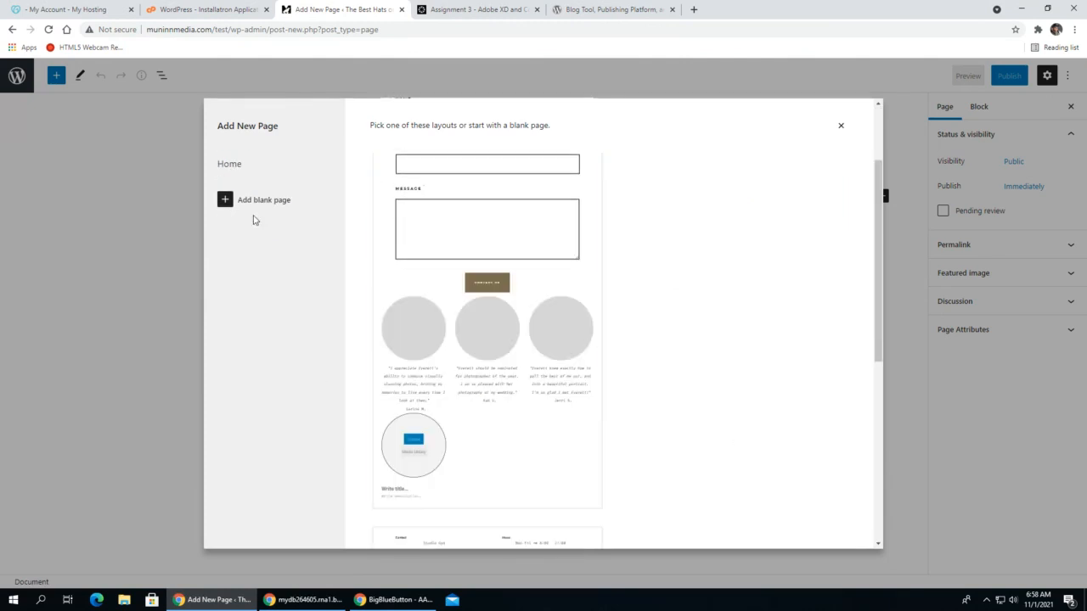
{"action": "left_click", "coordinate": [223, 200]}
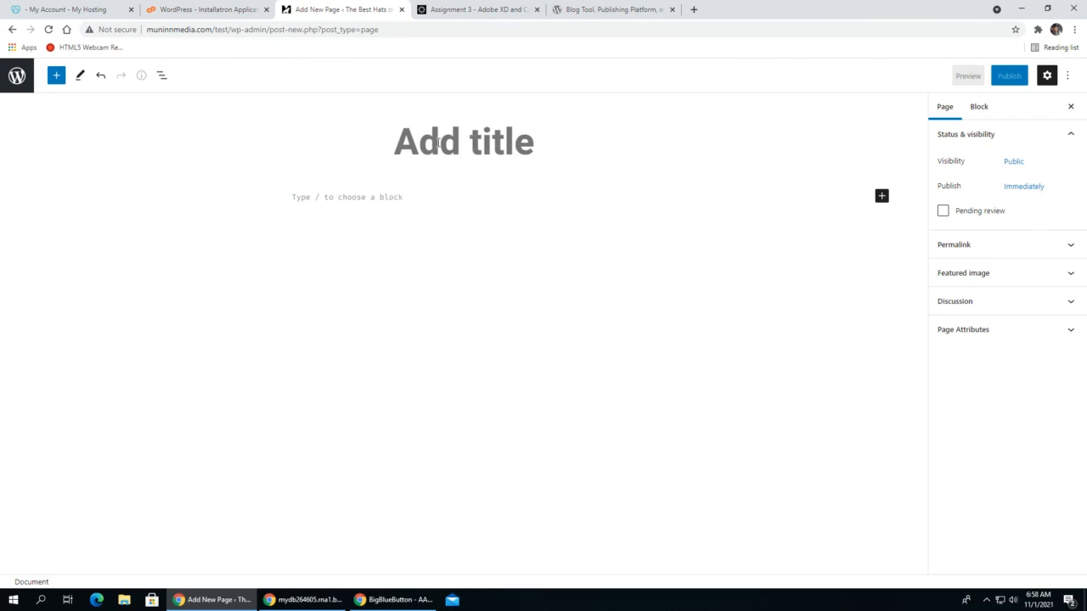
- Title the blank page "About", save it as a draft and publish it
{"action": "type", "text": "About"}
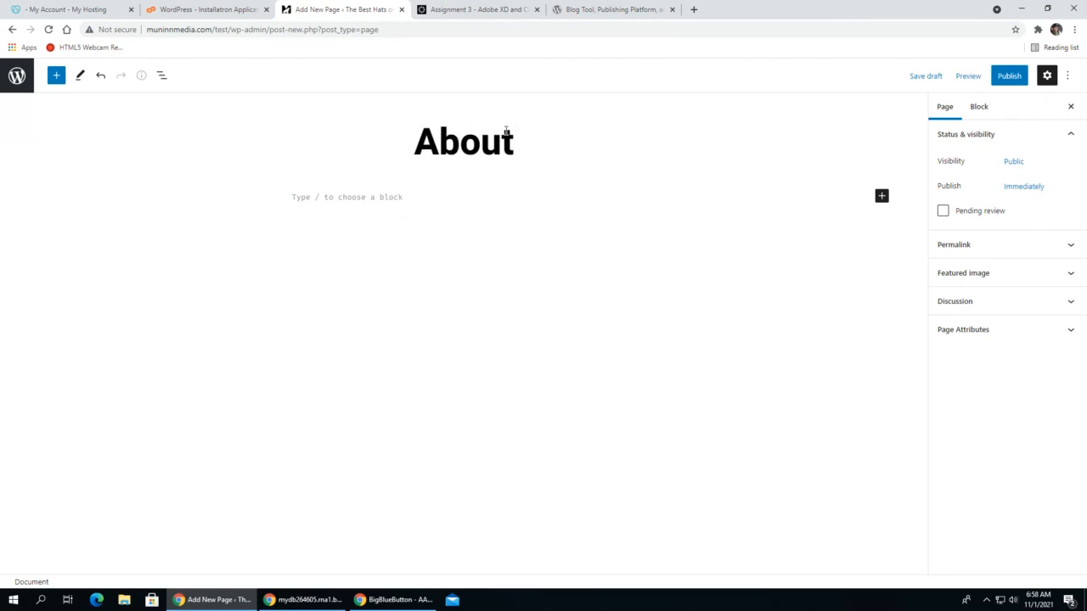
{"action": "left_click", "coordinate": [938, 77]}
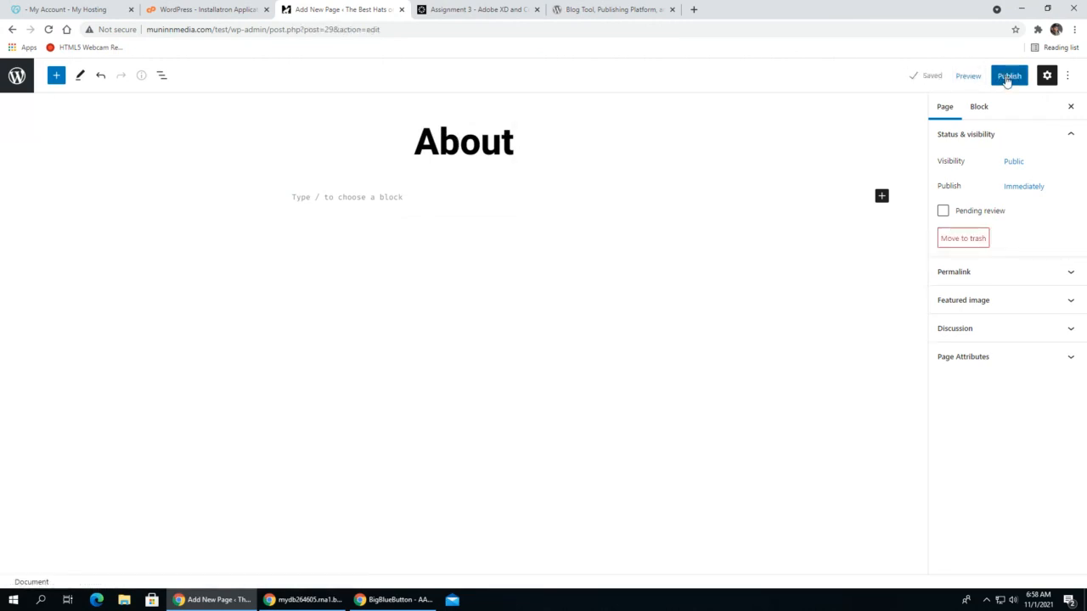
{"action": "left_click", "coordinate": [564, 142]}
{"action": "left_click", "coordinate": [1006, 78]}
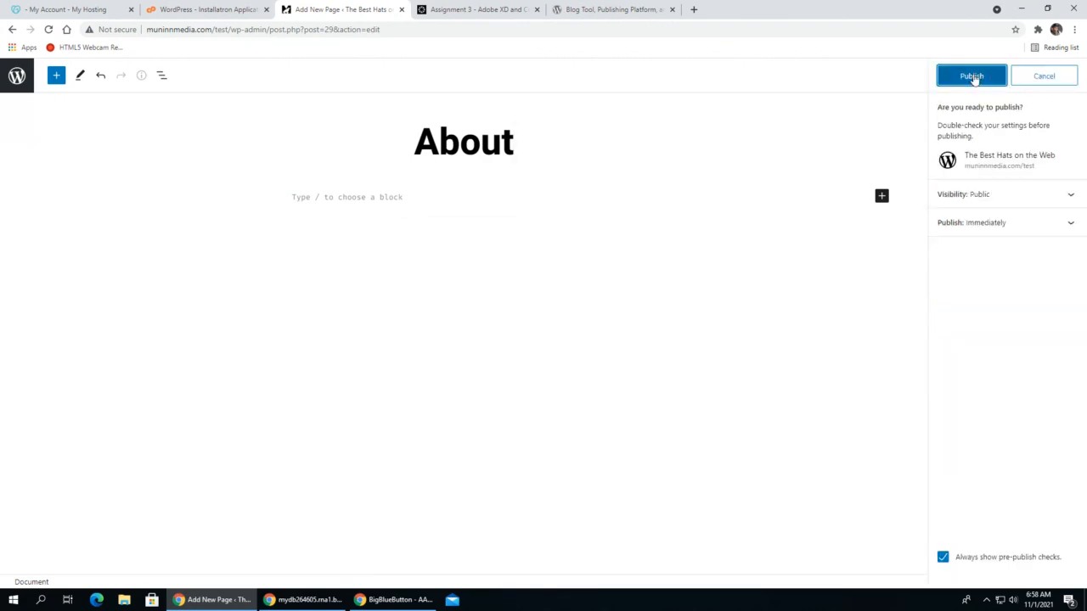
{"action": "left_click", "coordinate": [970, 77]}
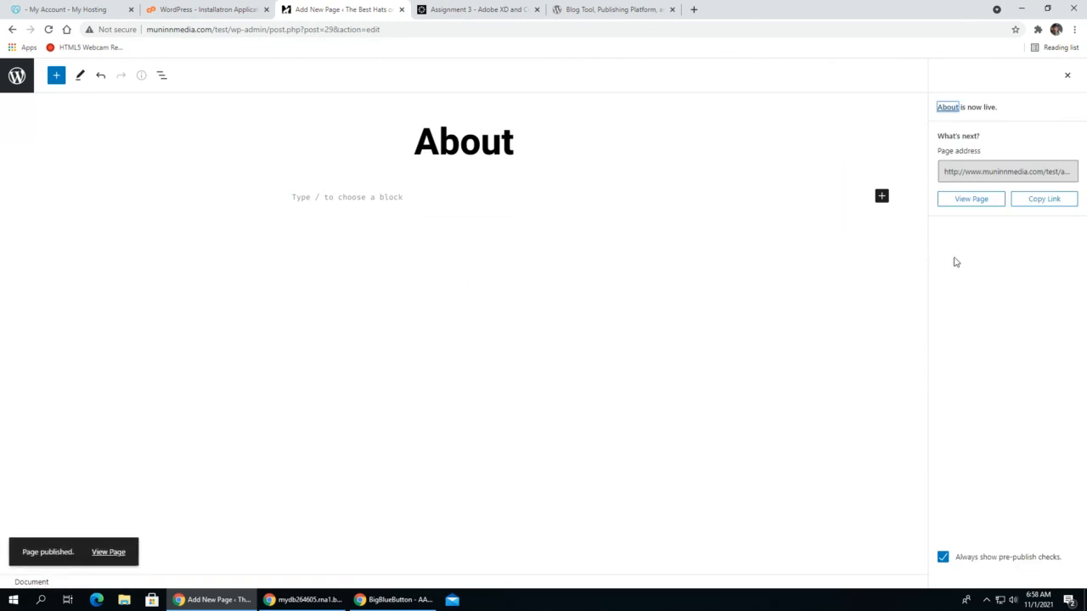
- View the published About page in a separate tab and check the site's Home page from its footer link
{"action": "right_click", "coordinate": [966, 202]}
{"action": "left_click", "coordinate": [1005, 208]}
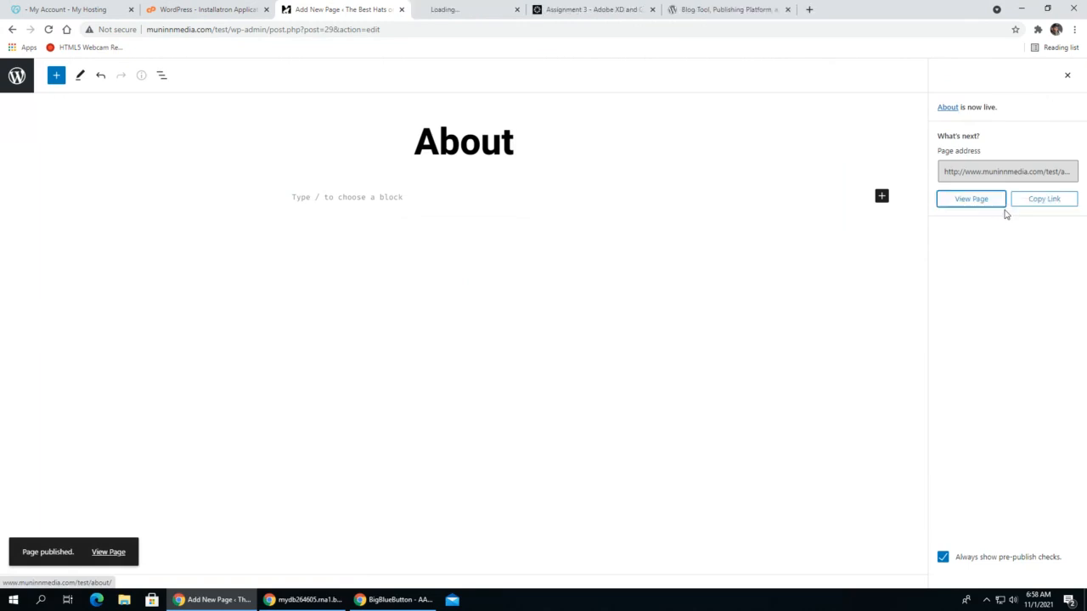
{"action": "left_click", "coordinate": [473, 10]}
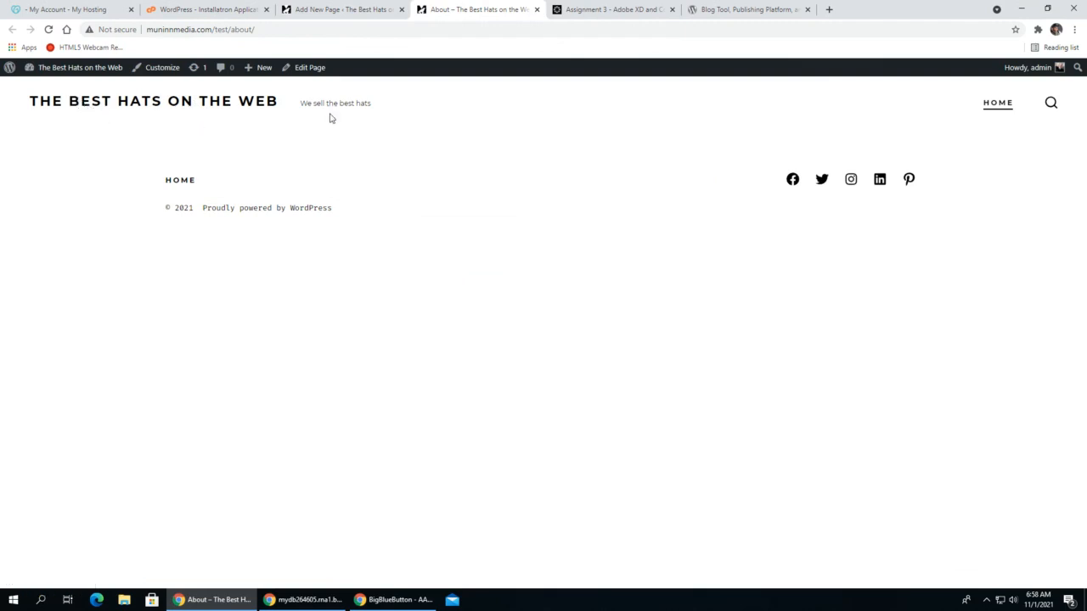
{"action": "left_click", "coordinate": [172, 182]}
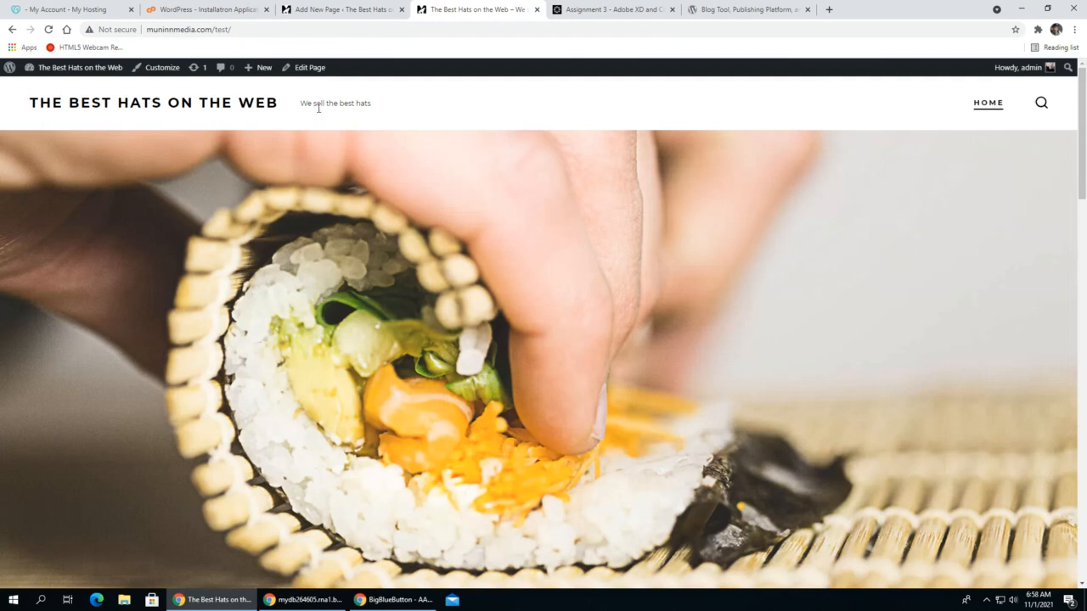
{"action": "left_click", "coordinate": [12, 30]}
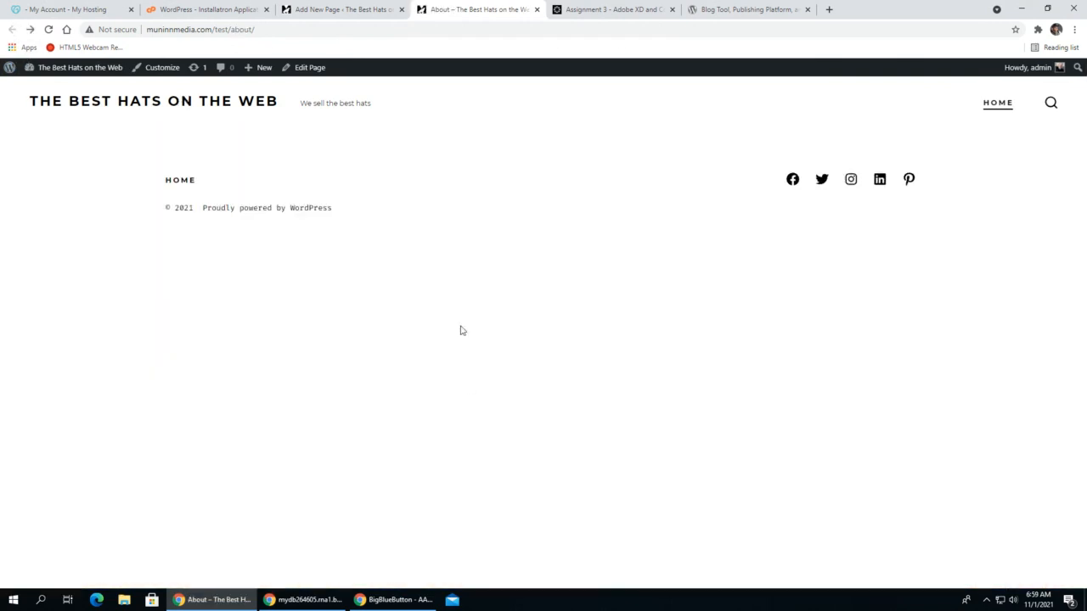
- Return to the list of pages, add another blank page titled "Contact" and publish it
{"action": "left_click", "coordinate": [327, 9]}
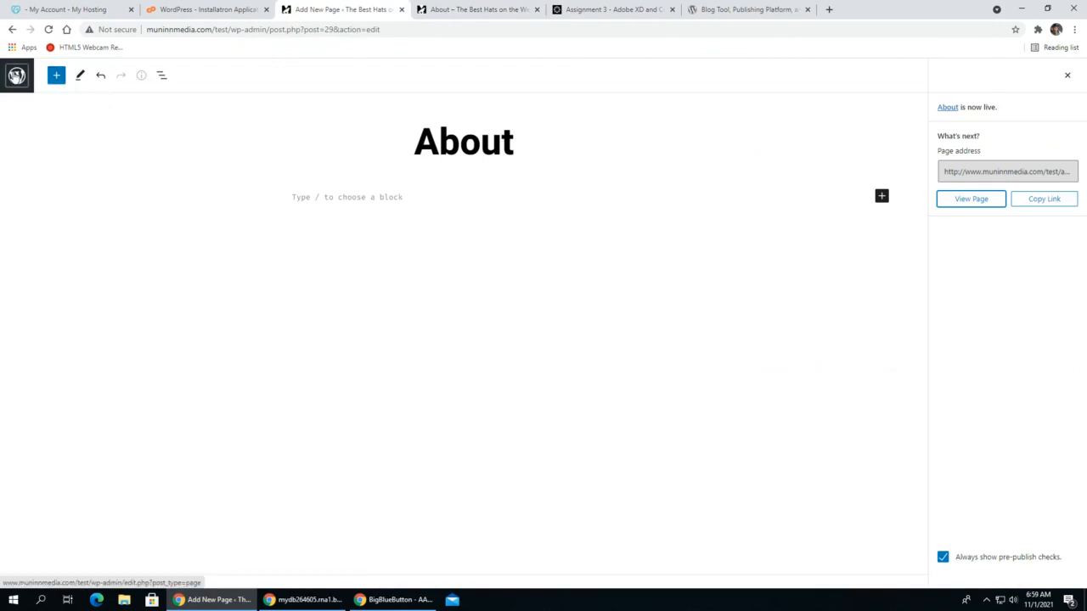
{"action": "left_click", "coordinate": [17, 76]}
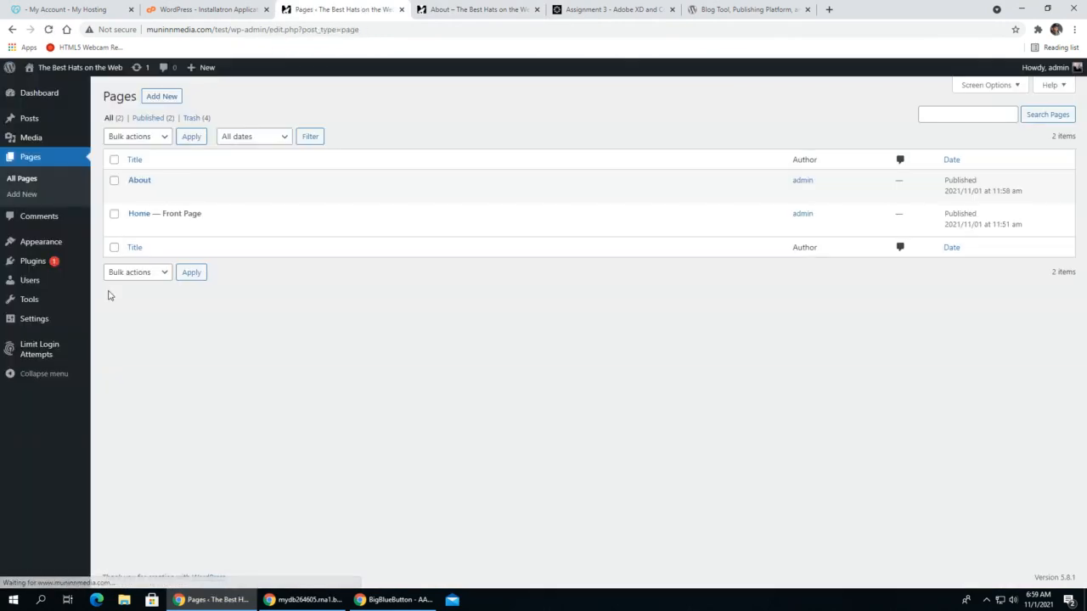
{"action": "left_click", "coordinate": [161, 98]}
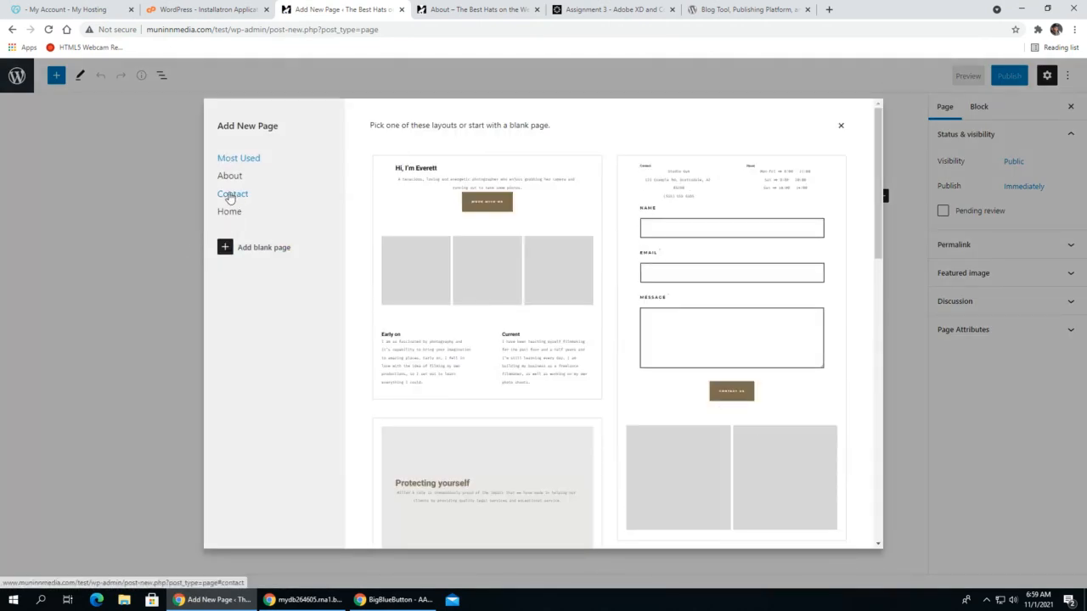
{"action": "left_click", "coordinate": [225, 248]}
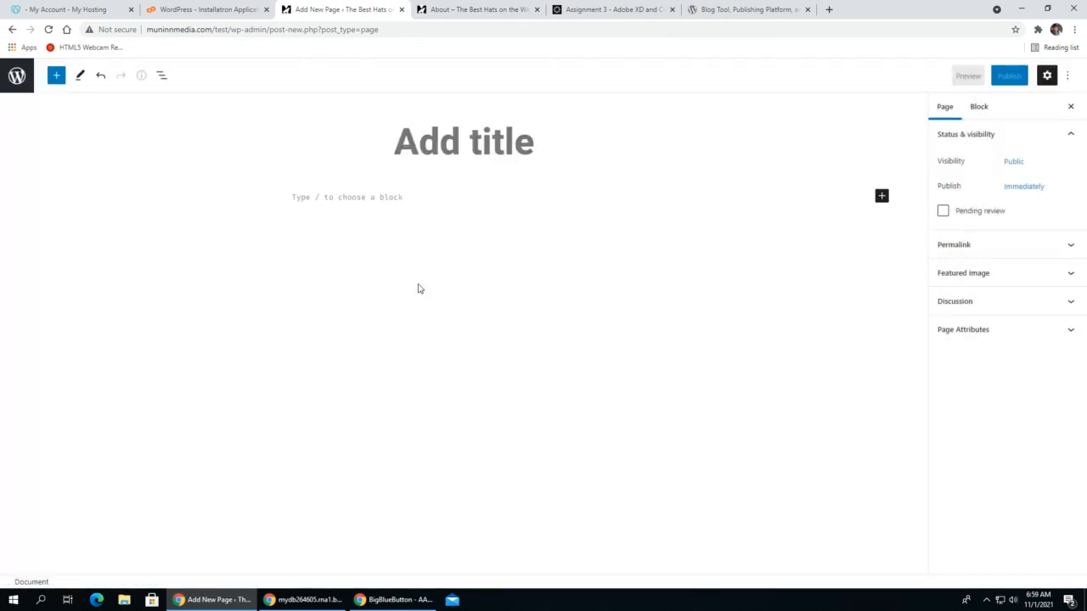
{"action": "type", "text": "Contact"}
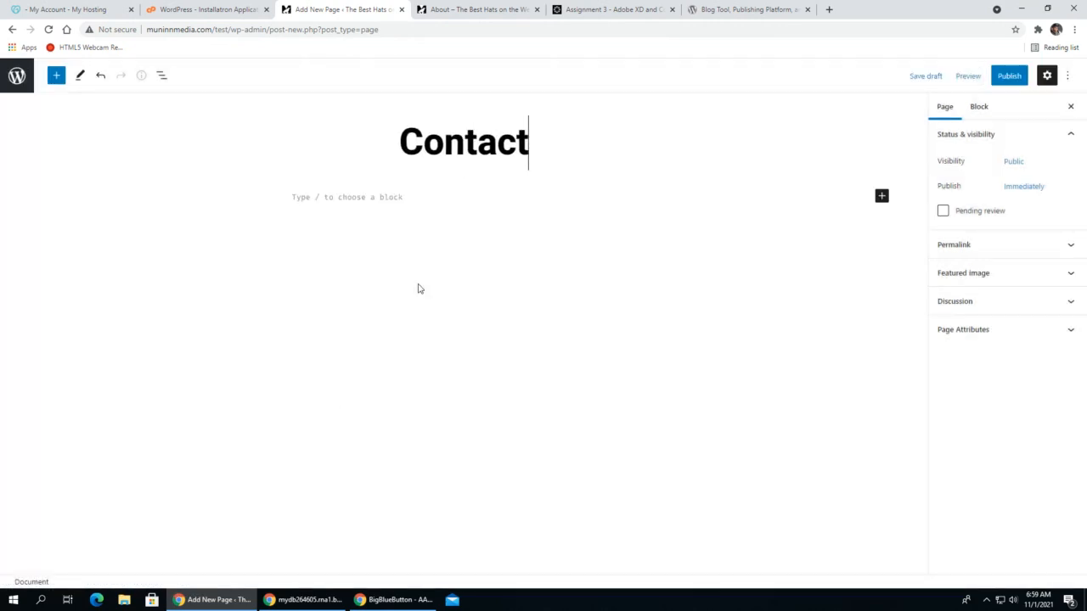
{"action": "left_click", "coordinate": [1009, 76]}
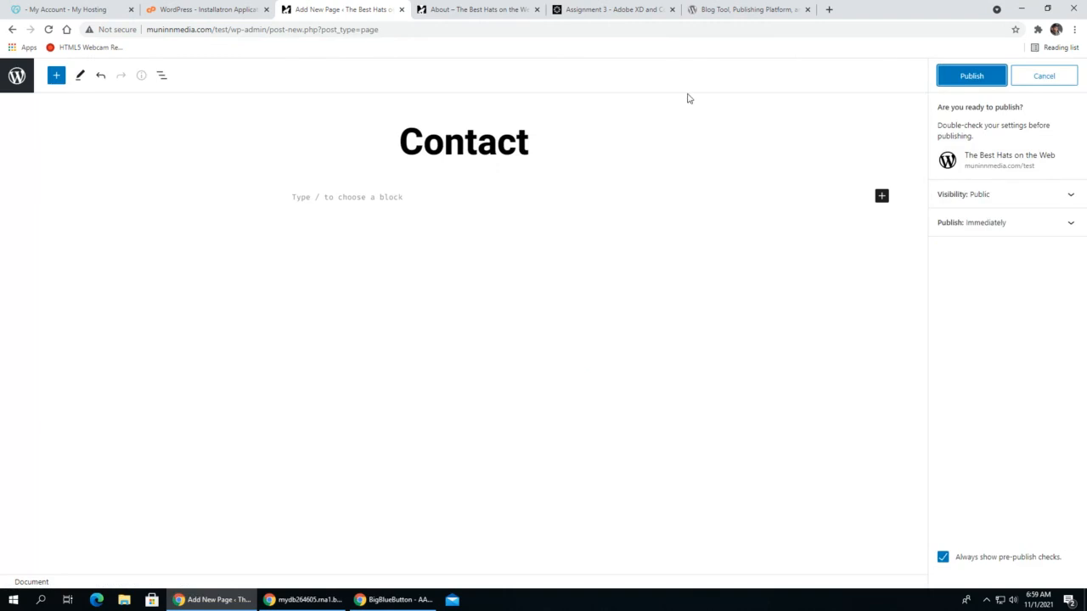
{"action": "left_click", "coordinate": [971, 76]}
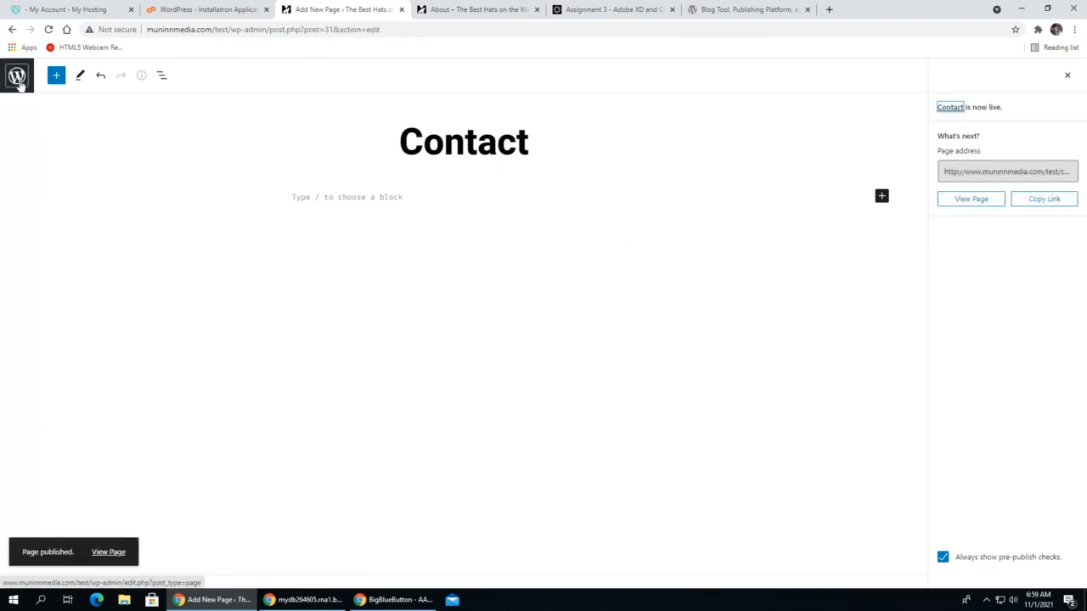
- Go back to the list of pages, add a blank page titled "Services" and publish it
{"action": "left_click", "coordinate": [18, 78]}
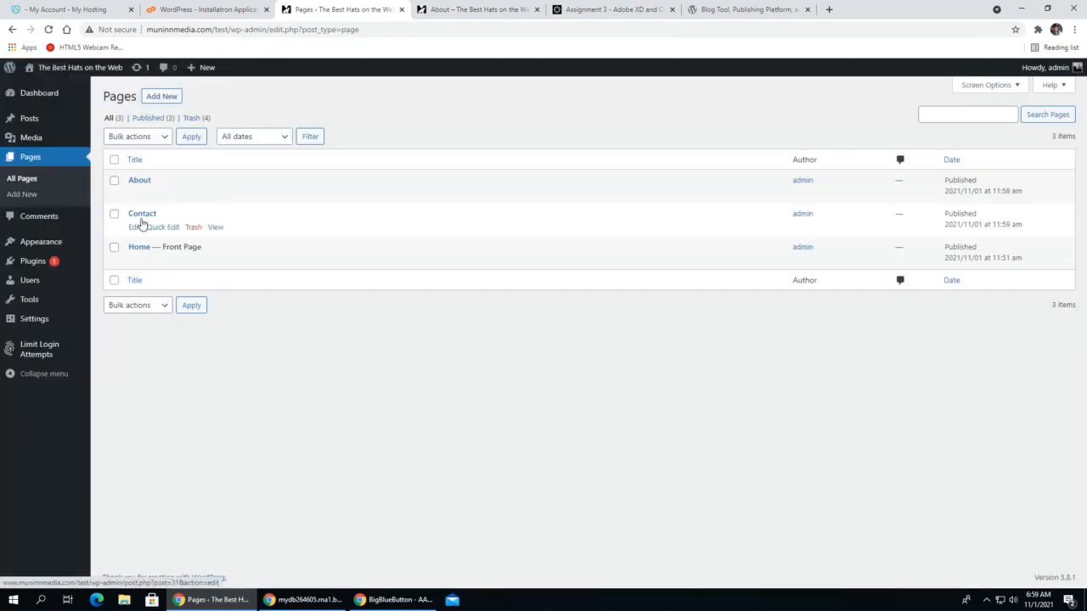
{"action": "left_click", "coordinate": [161, 96]}
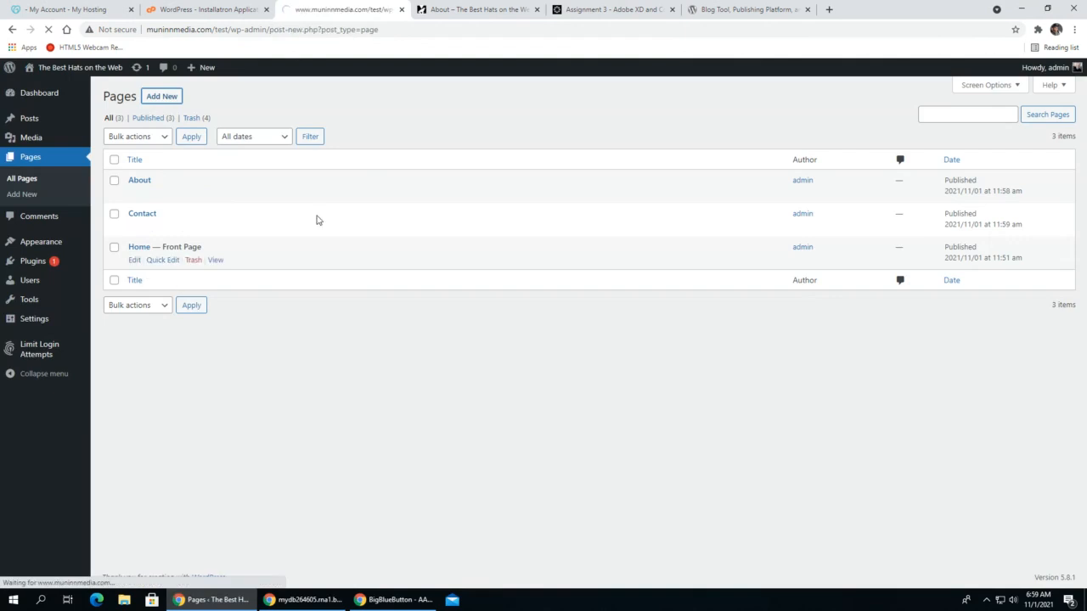
{"action": "type", "text": "Se"}
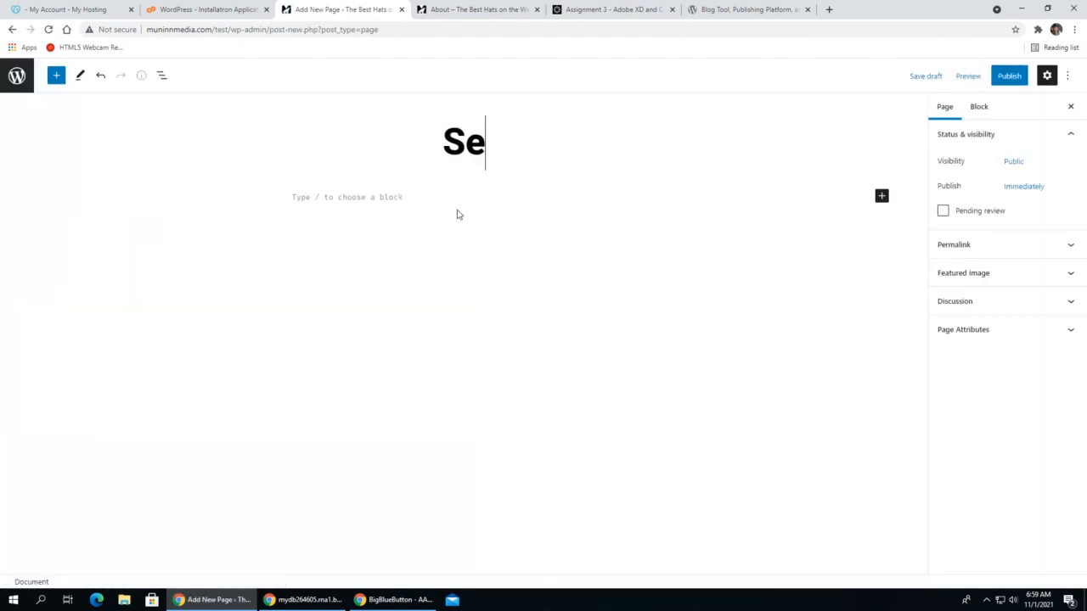
{"action": "type", "text": "rvices"}
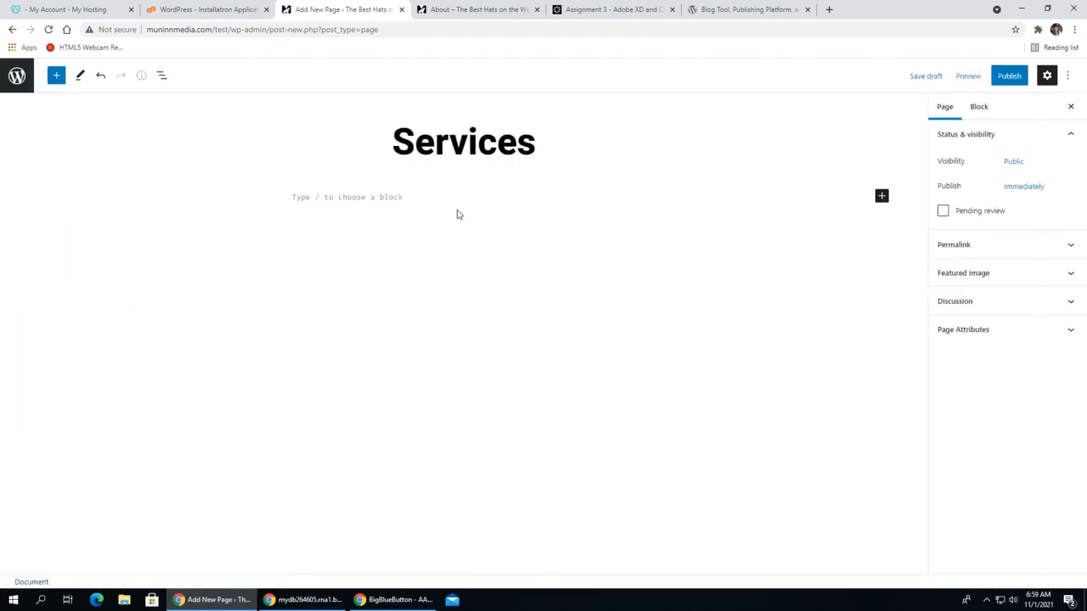
{"action": "left_click", "coordinate": [1007, 76]}
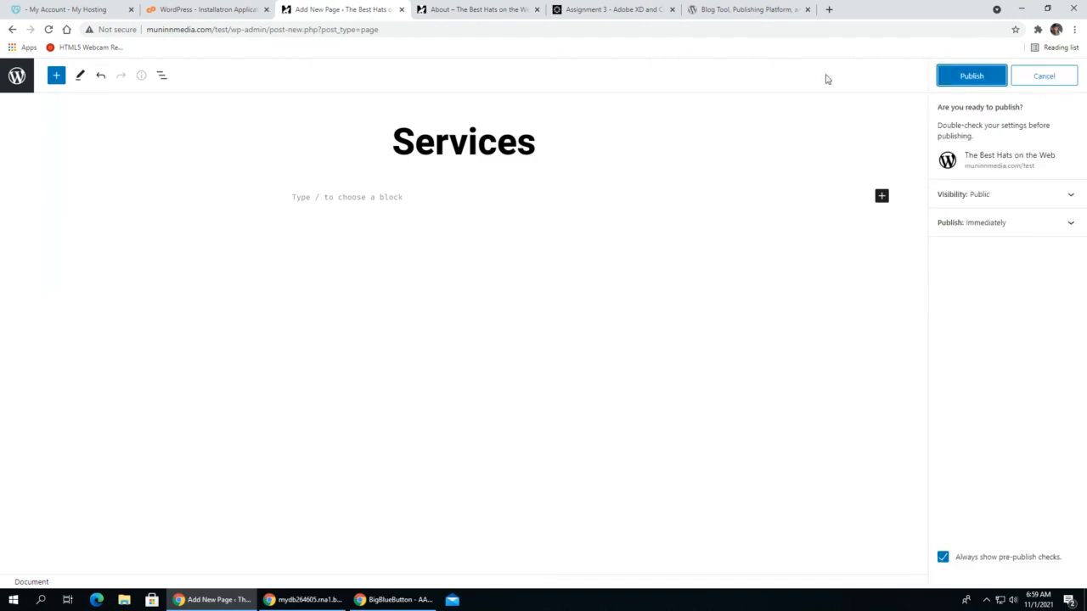
{"action": "left_click", "coordinate": [971, 75]}
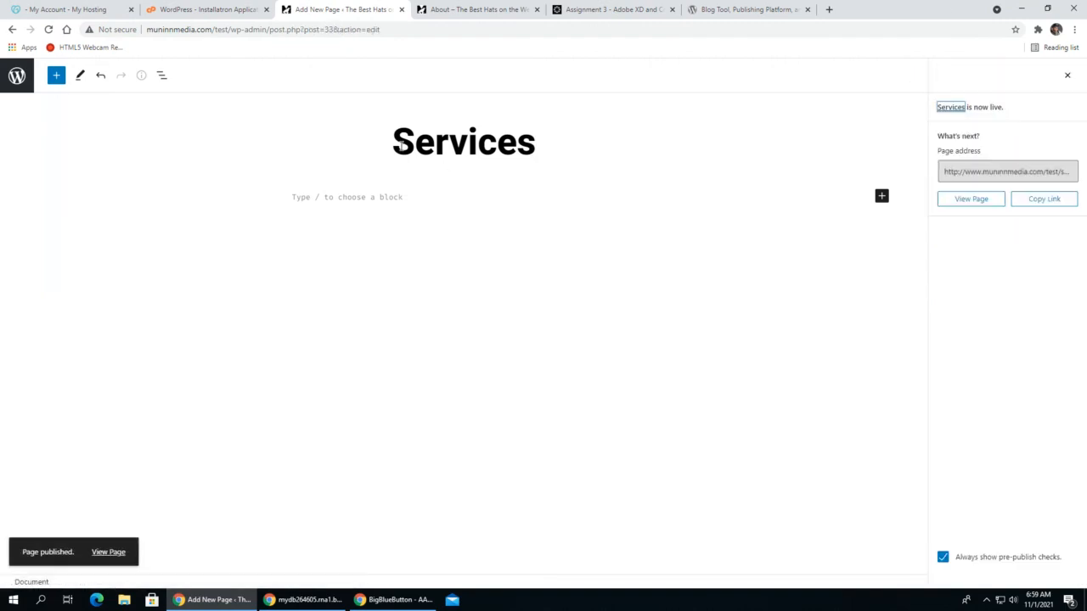
- Return to the list of pages, check the live site's navigation in a separate tab, and close that tab
{"action": "left_click", "coordinate": [16, 80]}
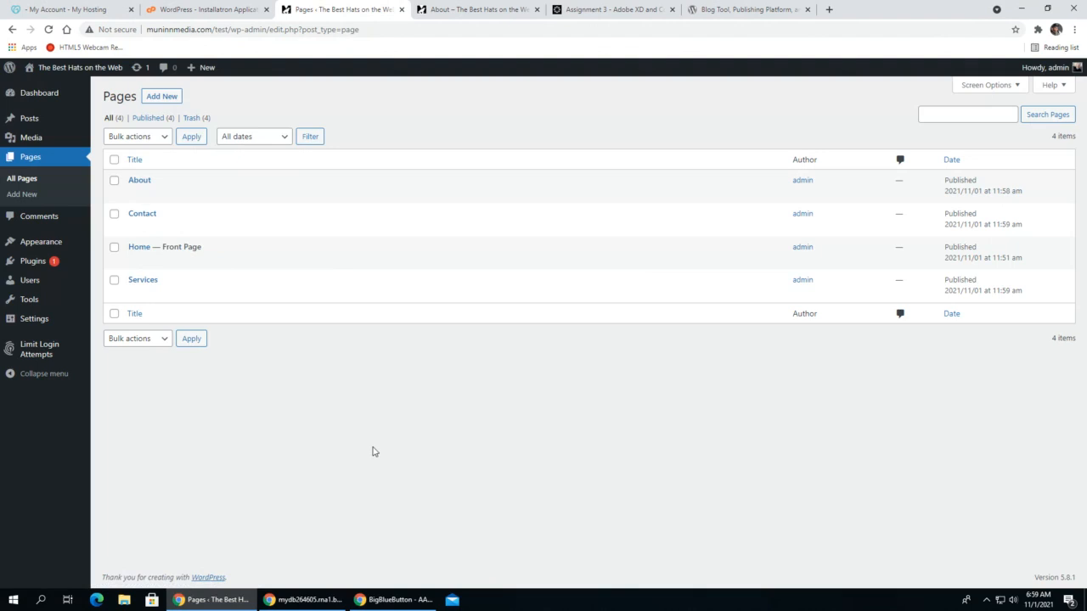
{"action": "mouse_move", "coordinate": [60, 69]}
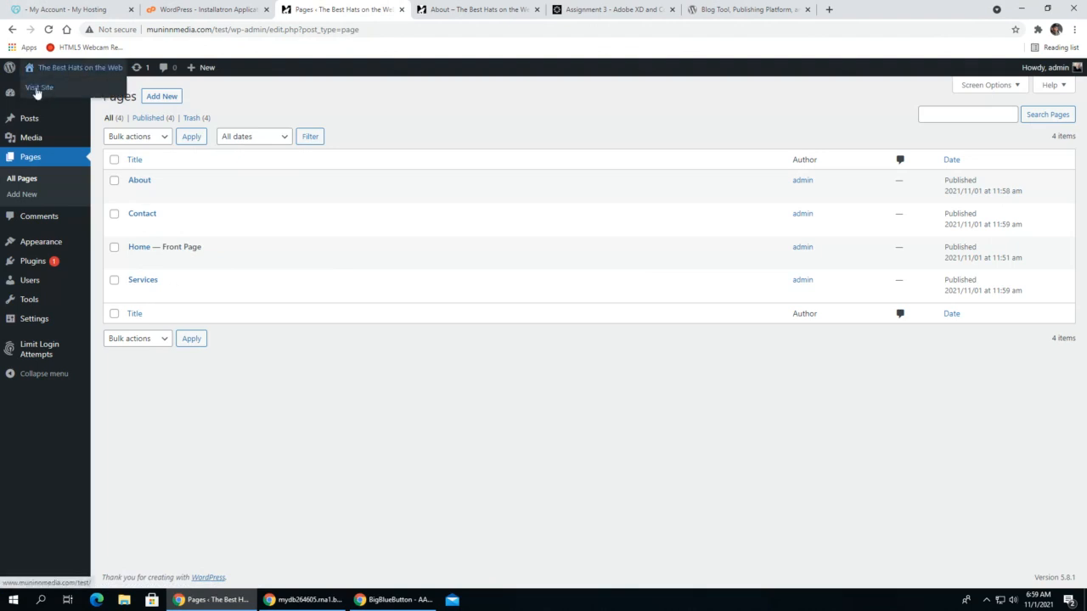
{"action": "left_click", "coordinate": [37, 90]}
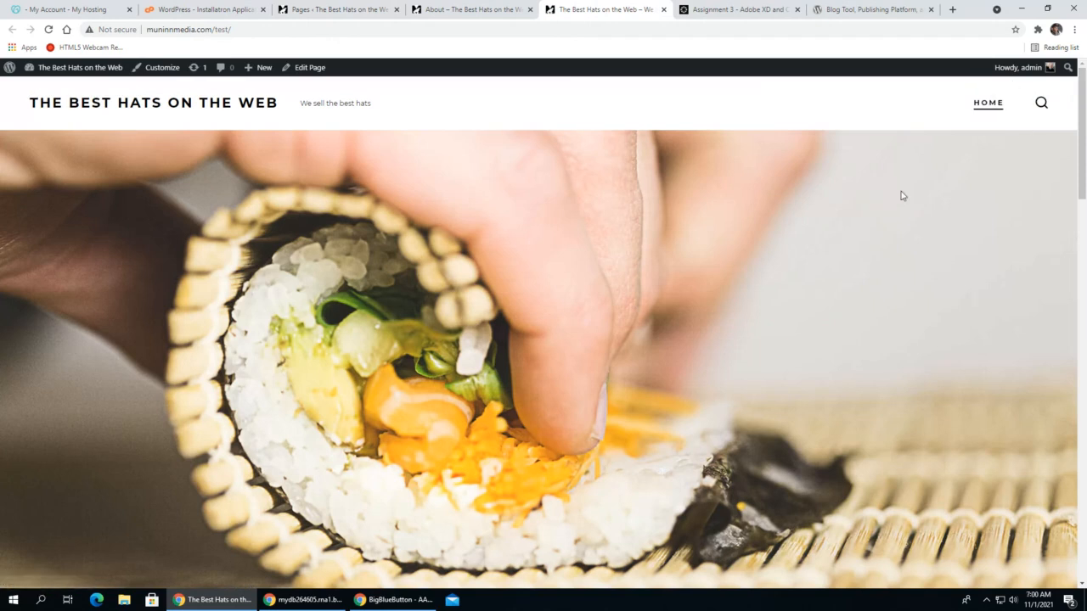
{"action": "left_click", "coordinate": [664, 9]}
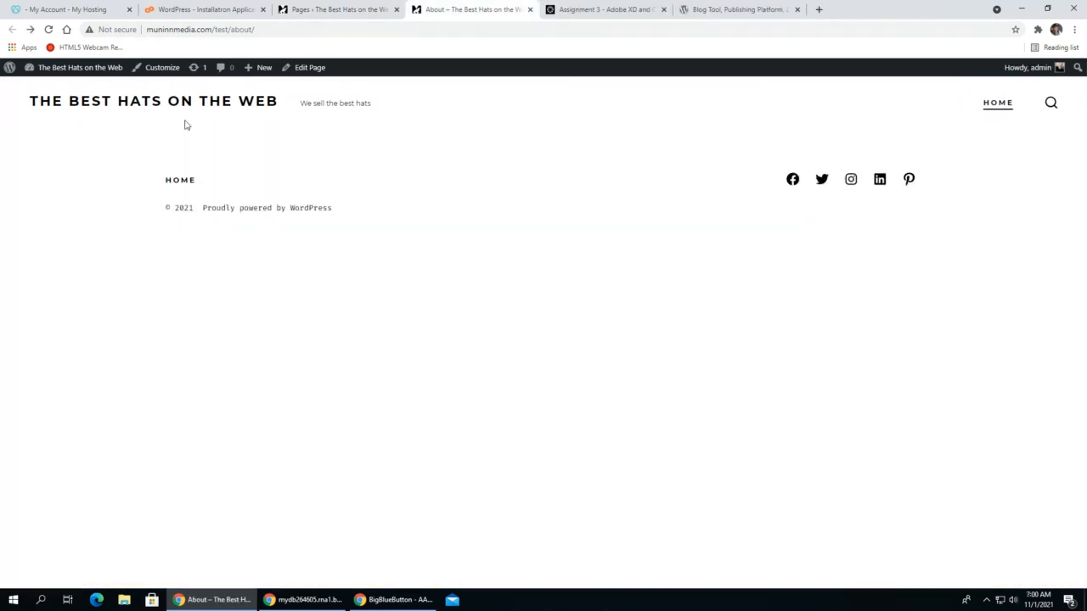
{"action": "left_click", "coordinate": [313, 7]}
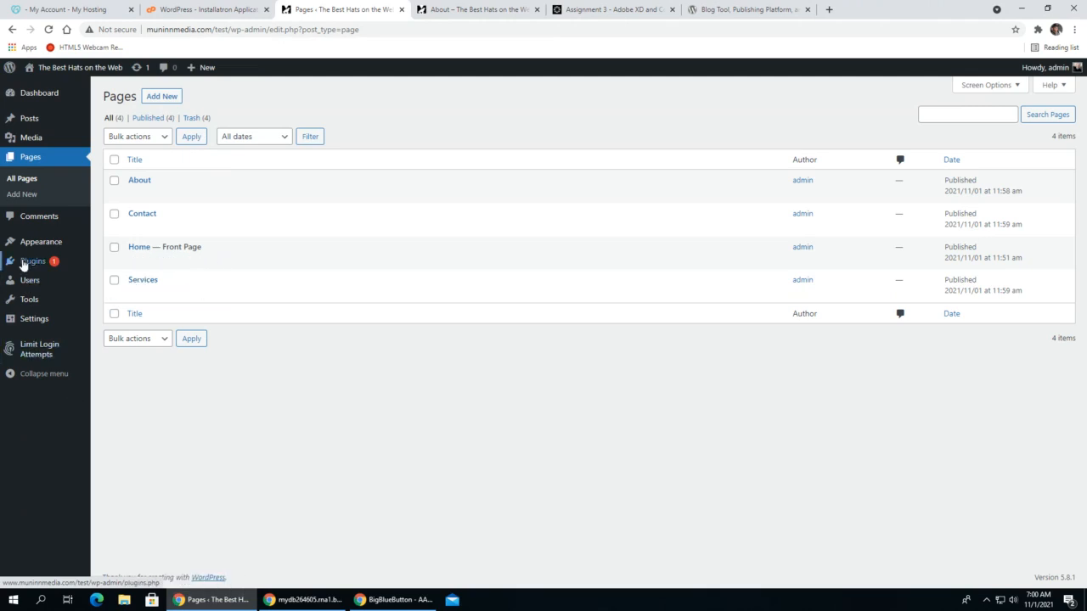
- Open the site's menu editor and load the Primary Menu for editing
{"action": "mouse_move", "coordinate": [33, 249]}
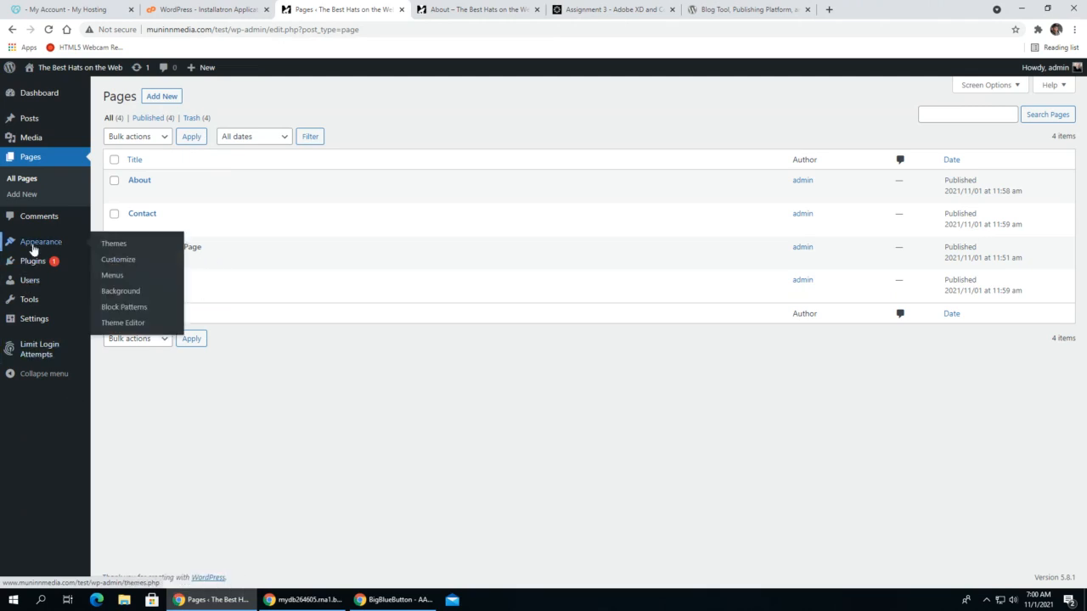
{"action": "left_click", "coordinate": [112, 275]}
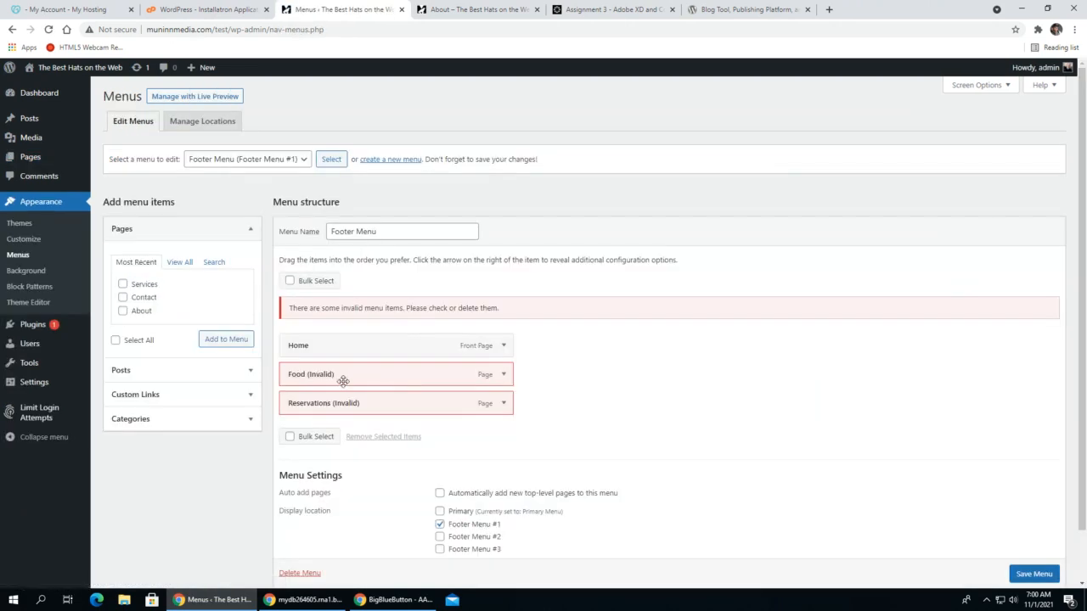
{"action": "scroll", "coordinate": [364, 281], "scroll_direction": "down", "scroll_amount": 1}
{"action": "scroll", "coordinate": [366, 283], "scroll_direction": "up", "scroll_amount": 1}
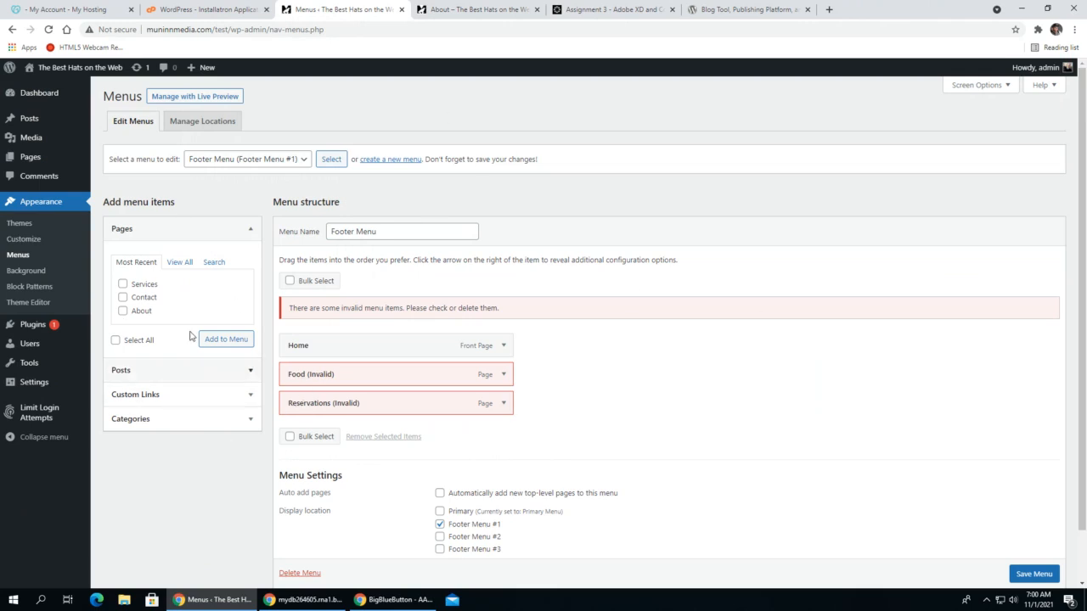
{"action": "left_click", "coordinate": [281, 161]}
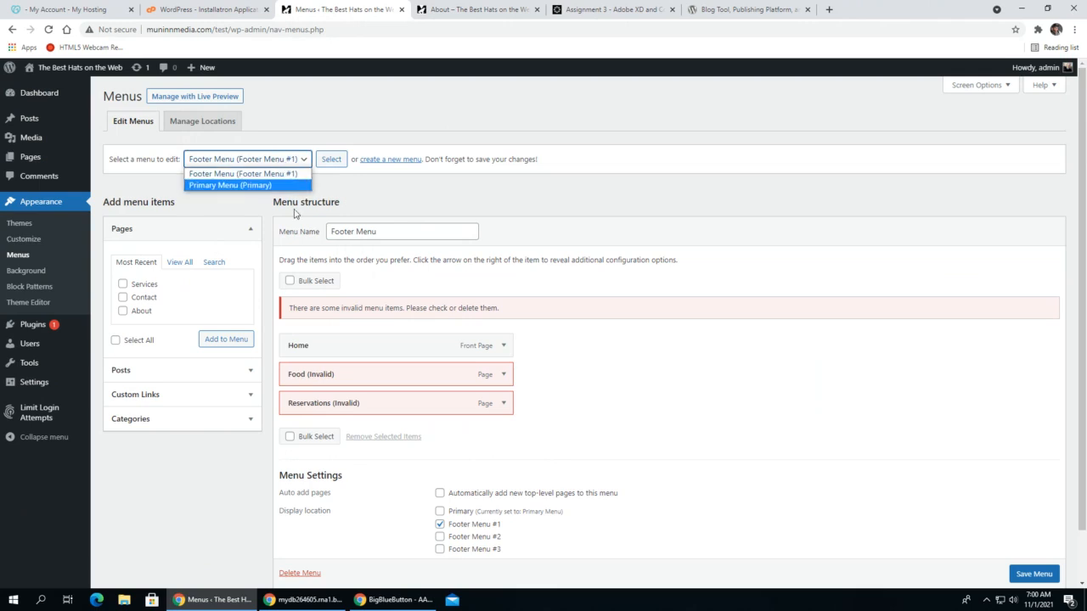
{"action": "left_click", "coordinate": [249, 186]}
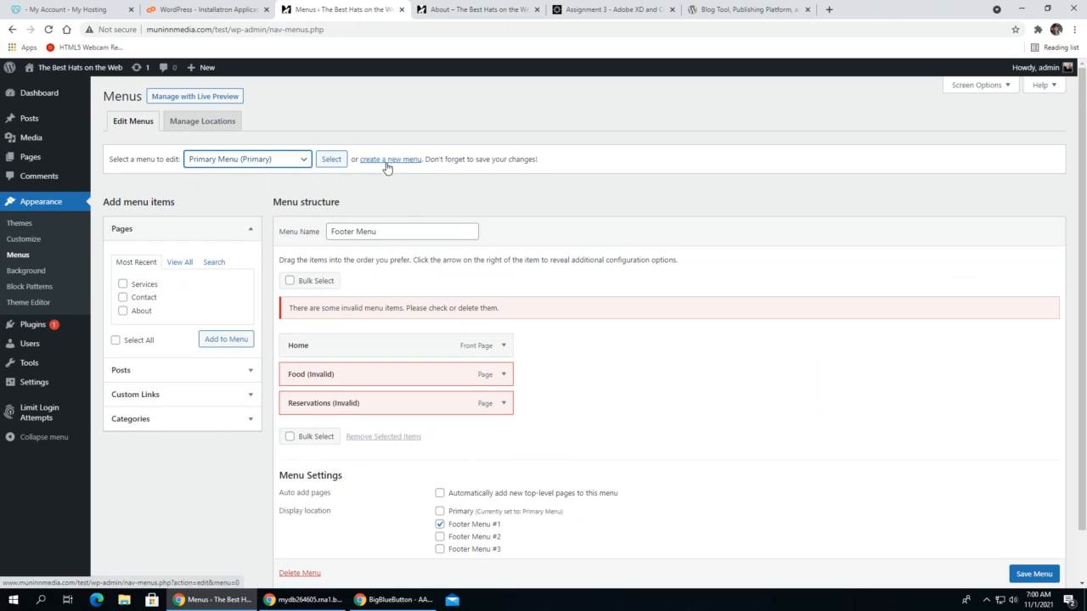
{"action": "left_click", "coordinate": [331, 161]}
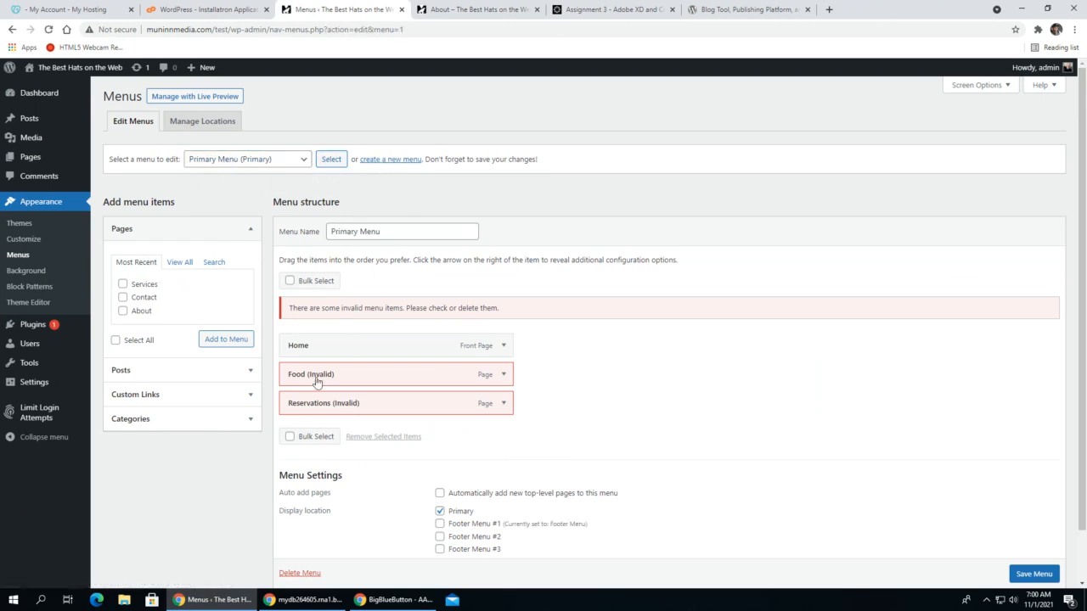
- Remove the invalid Reservations and Food items from the Primary Menu
{"action": "scroll", "coordinate": [524, 254], "scroll_direction": "down", "scroll_amount": 1}
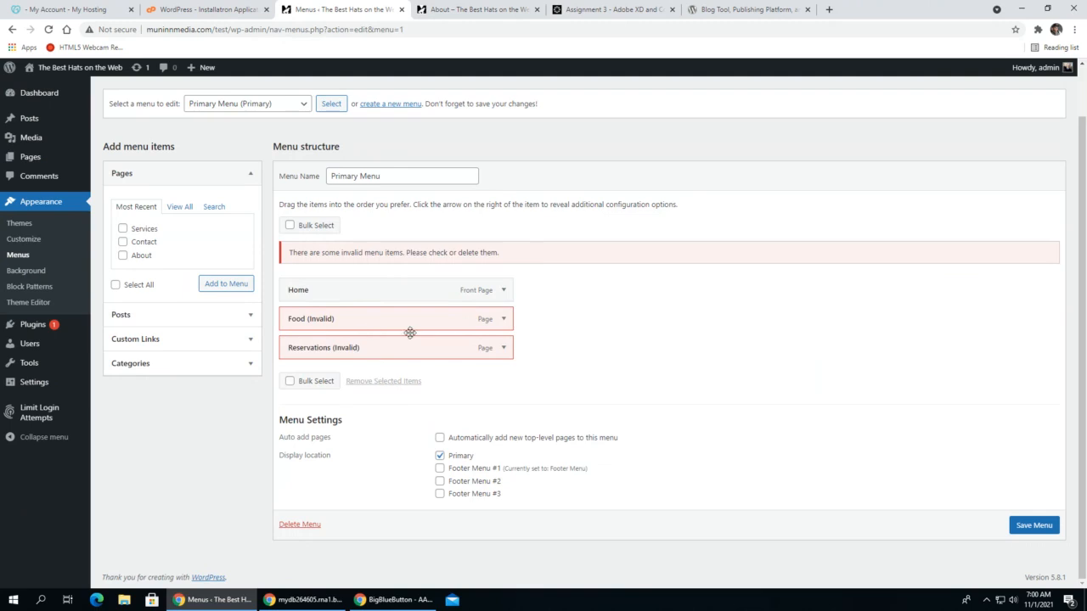
{"action": "left_click", "coordinate": [504, 348]}
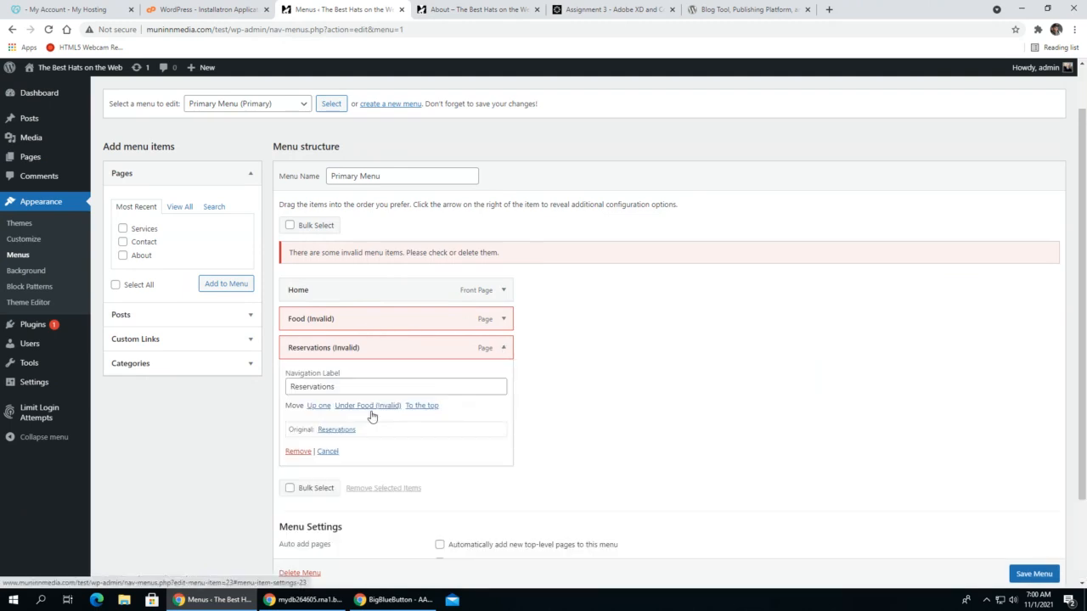
{"action": "left_click", "coordinate": [299, 451]}
{"action": "left_click", "coordinate": [502, 350]}
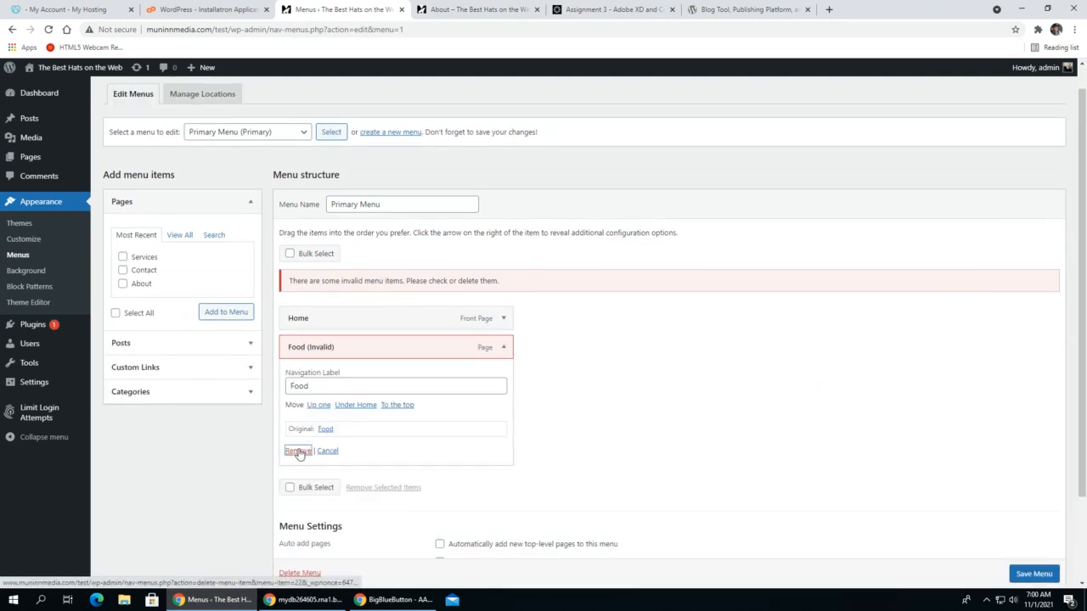
{"action": "left_click", "coordinate": [292, 449]}
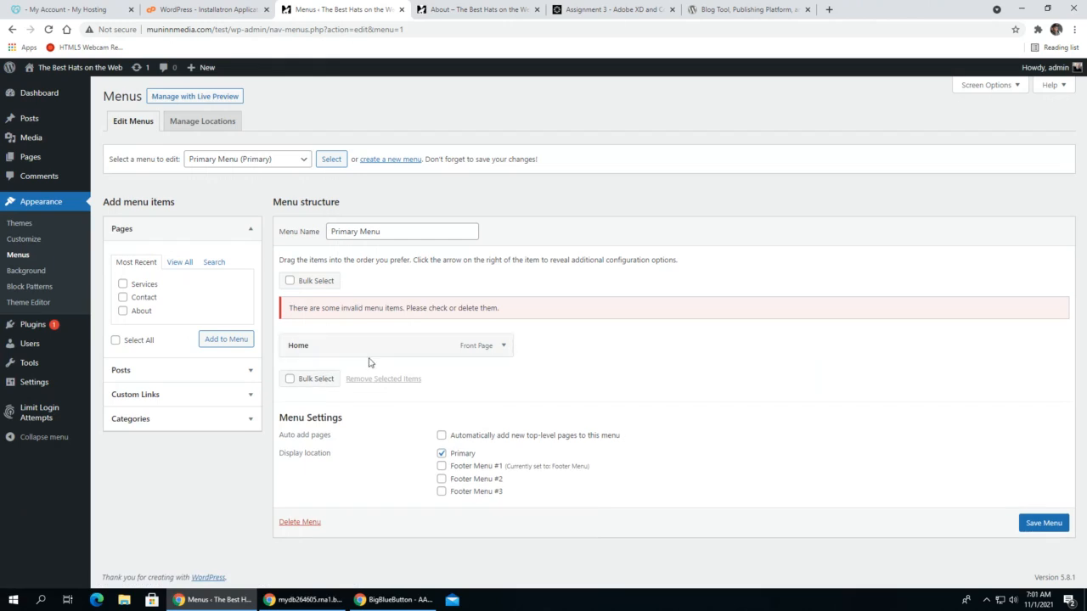
- Add the Services, Contact and About pages to the Primary Menu
{"action": "left_click", "coordinate": [218, 263]}
{"action": "left_click", "coordinate": [125, 264]}
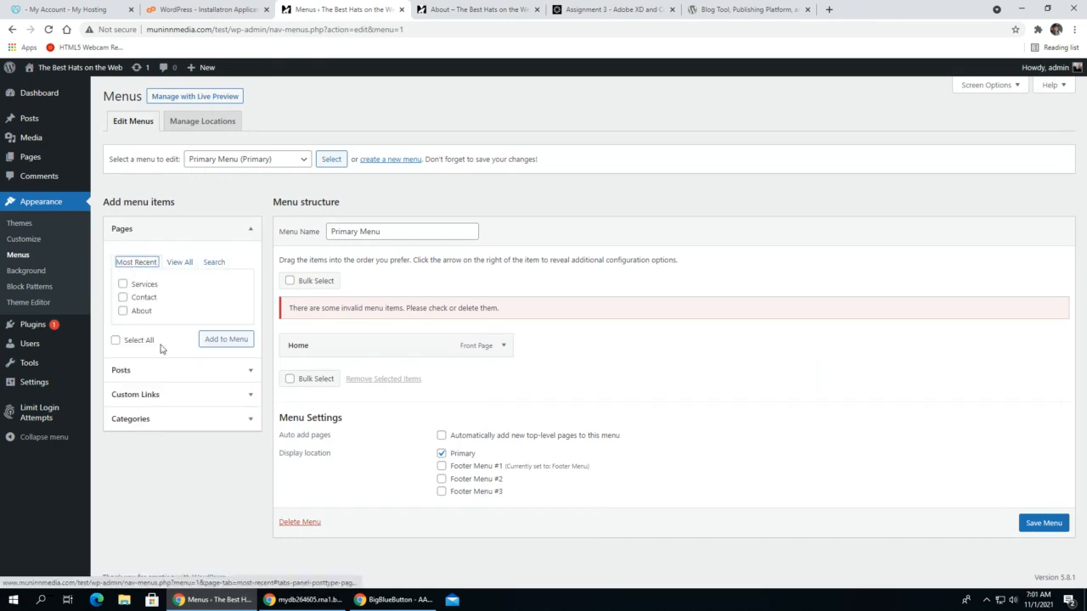
{"action": "left_click", "coordinate": [122, 284]}
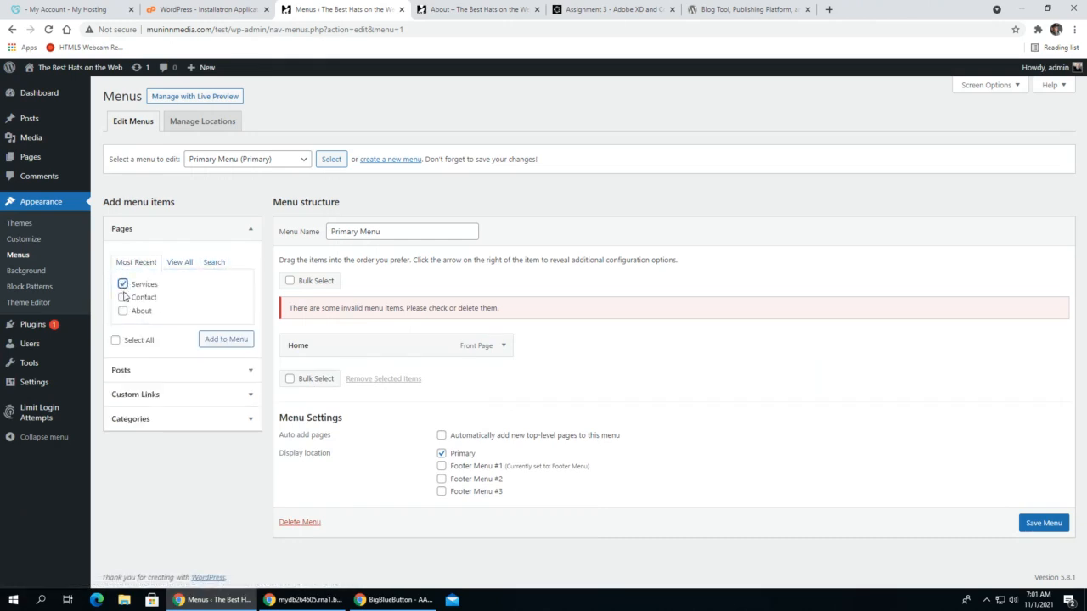
{"action": "left_click", "coordinate": [122, 298]}
{"action": "left_click", "coordinate": [122, 310]}
{"action": "left_click", "coordinate": [235, 341]}
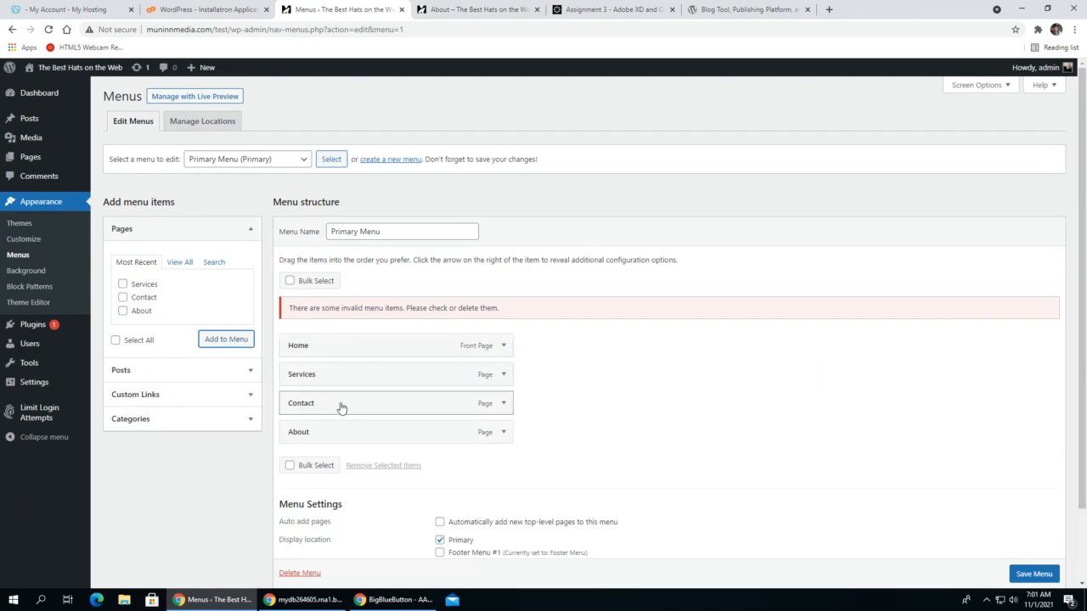
- Move About directly below Home in the Primary Menu, ahead of Services and Contact, and save the menu
{"action": "left_click_drag", "start_coordinate": [334, 432], "coordinate": [332, 373]}
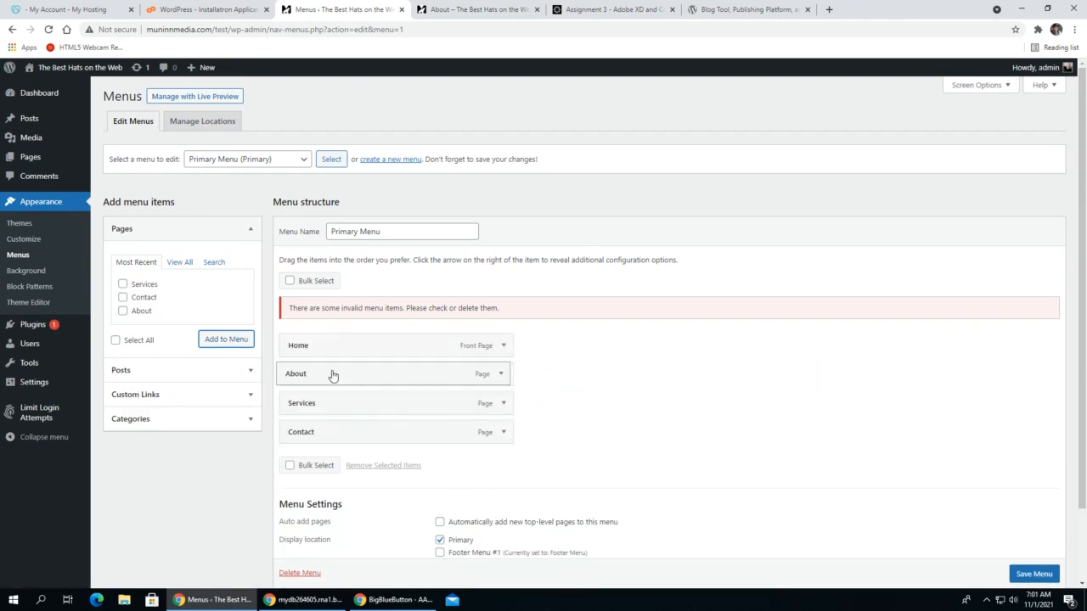
{"action": "scroll", "coordinate": [589, 342], "scroll_direction": "down", "scroll_amount": 2}
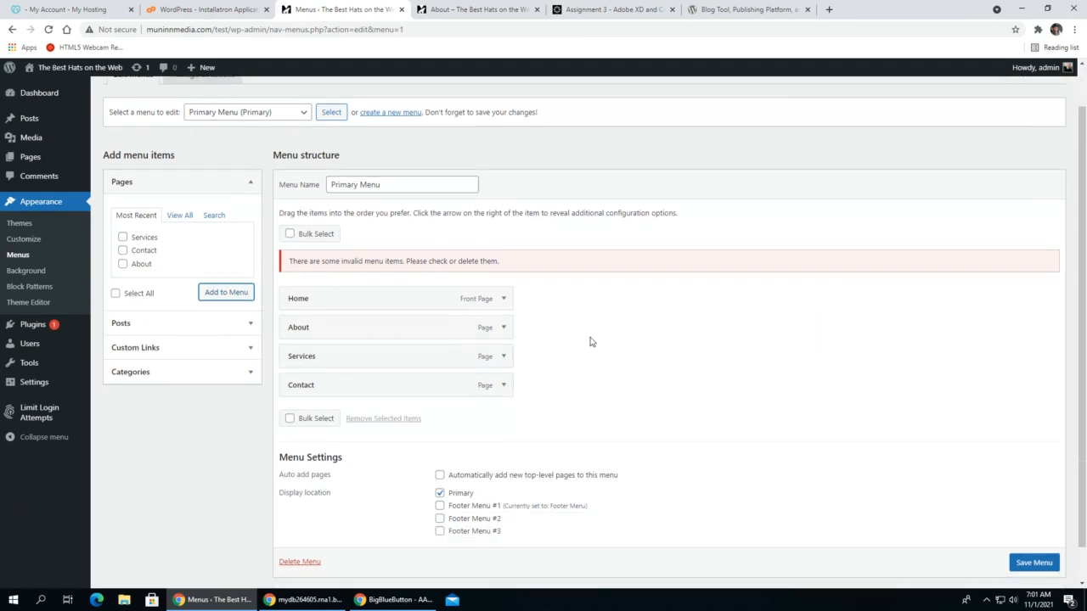
{"action": "left_click_drag", "start_coordinate": [352, 326], "coordinate": [346, 351]}
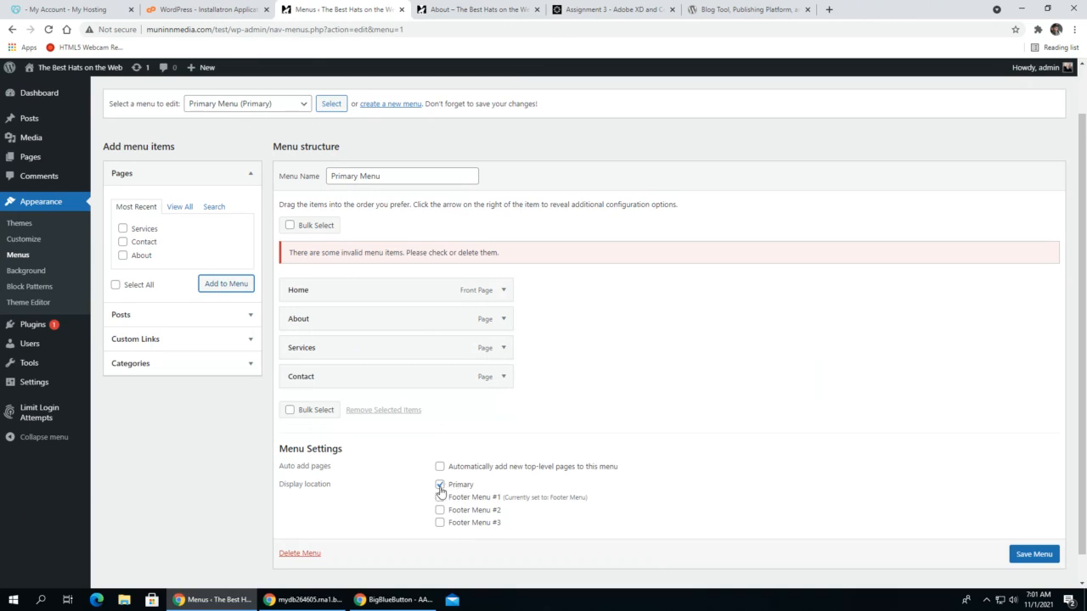
{"action": "left_click", "coordinate": [1025, 556]}
{"action": "scroll", "coordinate": [1025, 556], "scroll_direction": "down", "scroll_amount": 1}
{"action": "left_click", "coordinate": [1035, 543]}
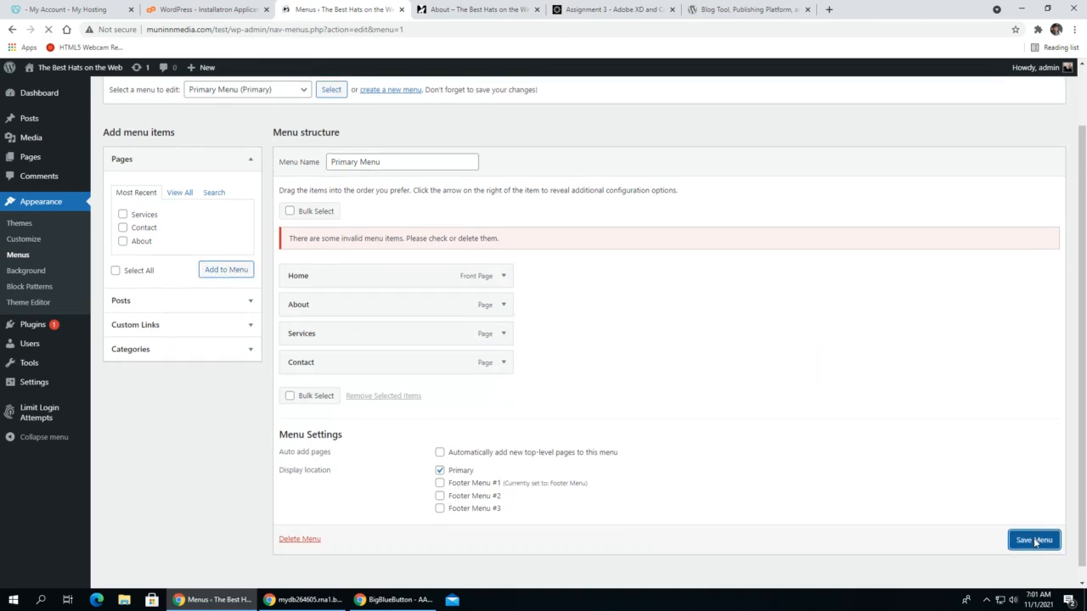
- View the live site in a separate tab and open the About page from its header navigation
{"action": "mouse_move", "coordinate": [51, 70]}
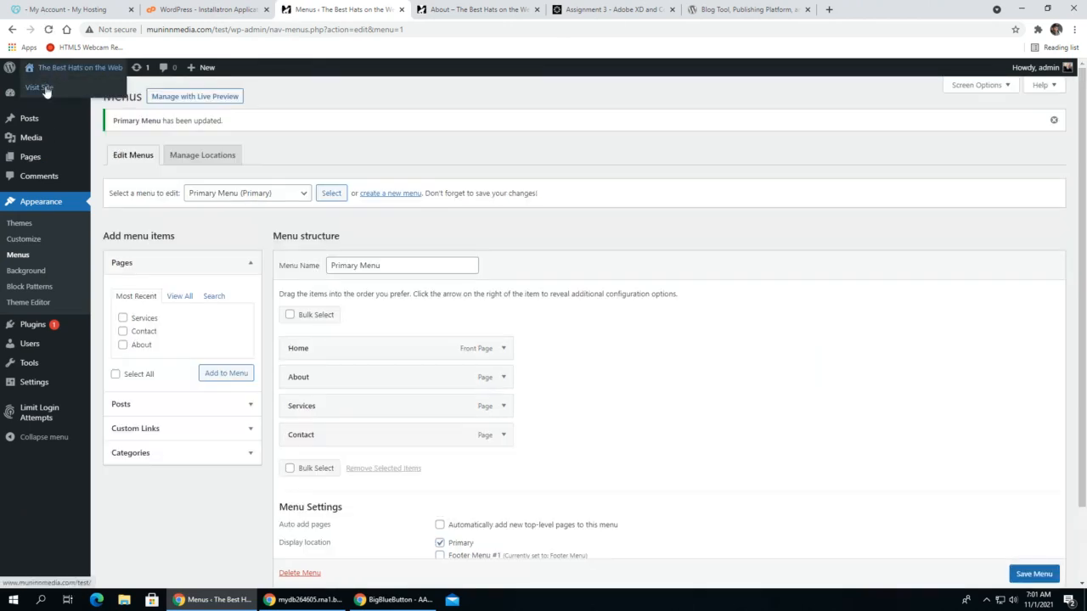
{"action": "middle_click", "coordinate": [40, 89]}
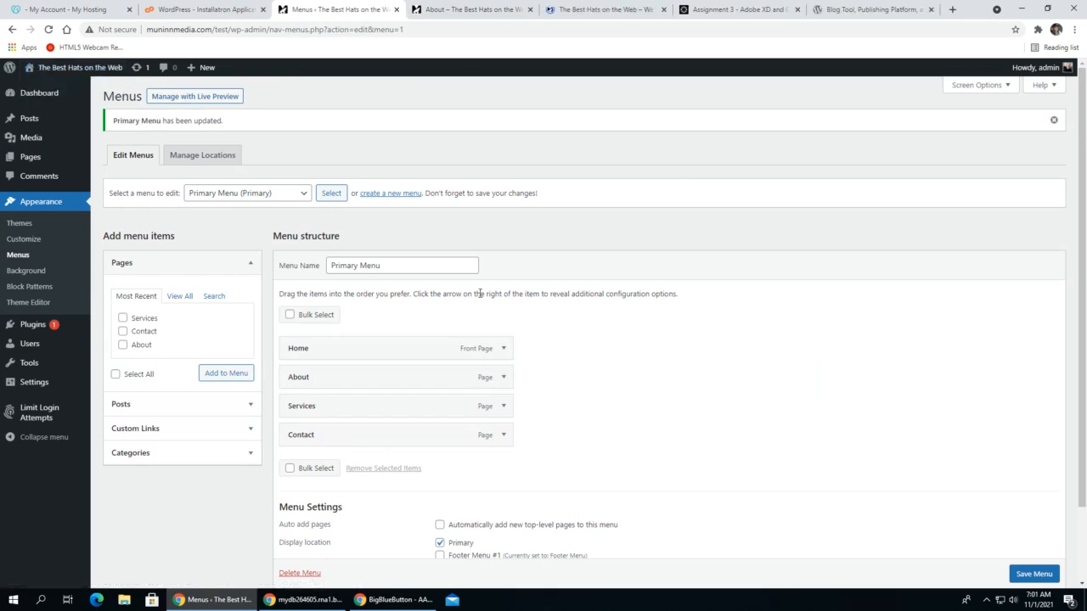
{"action": "left_click", "coordinate": [622, 9]}
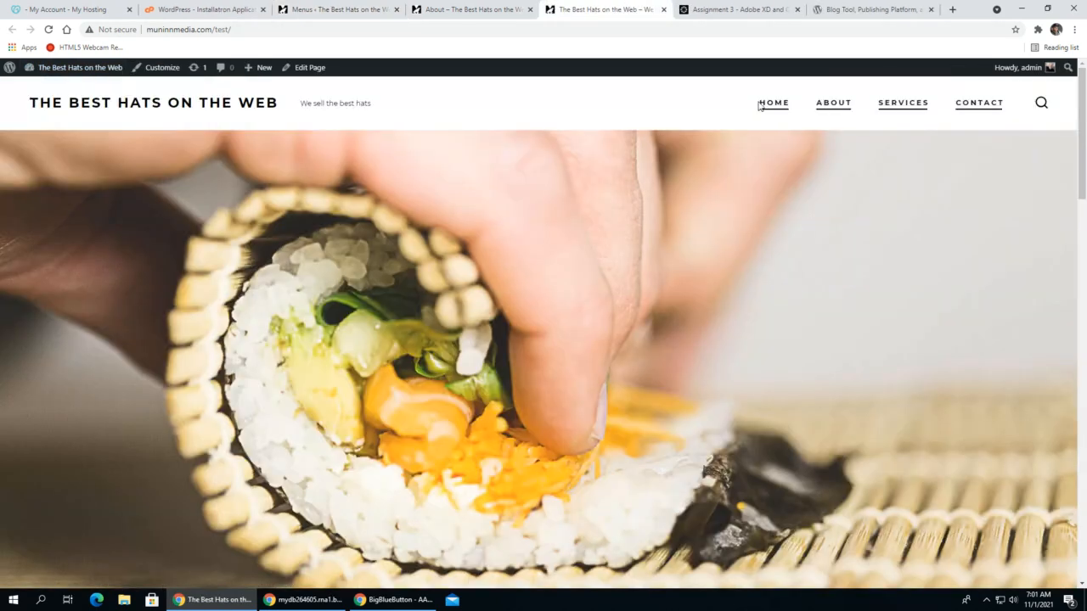
{"action": "left_click", "coordinate": [835, 105]}
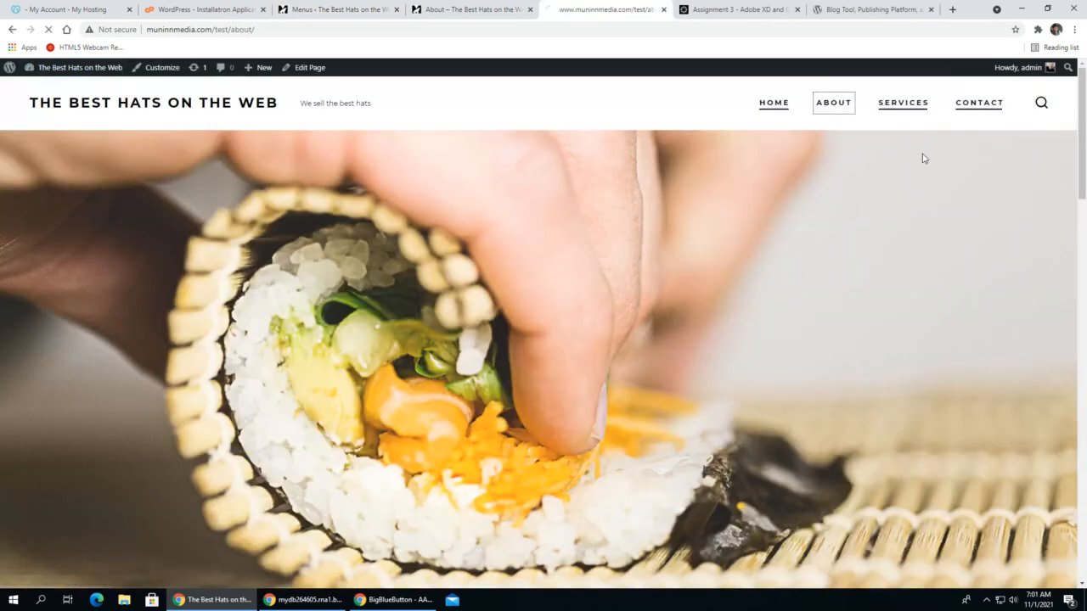